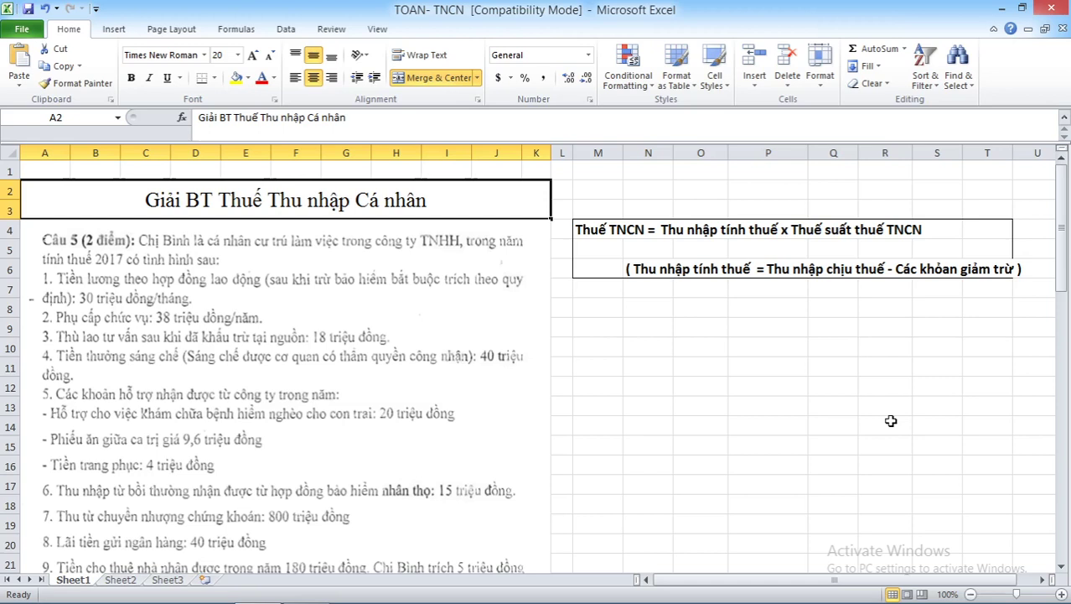
Review the personal income tax and taxable income formulas beside the exercise, term by term.
click(589, 250)
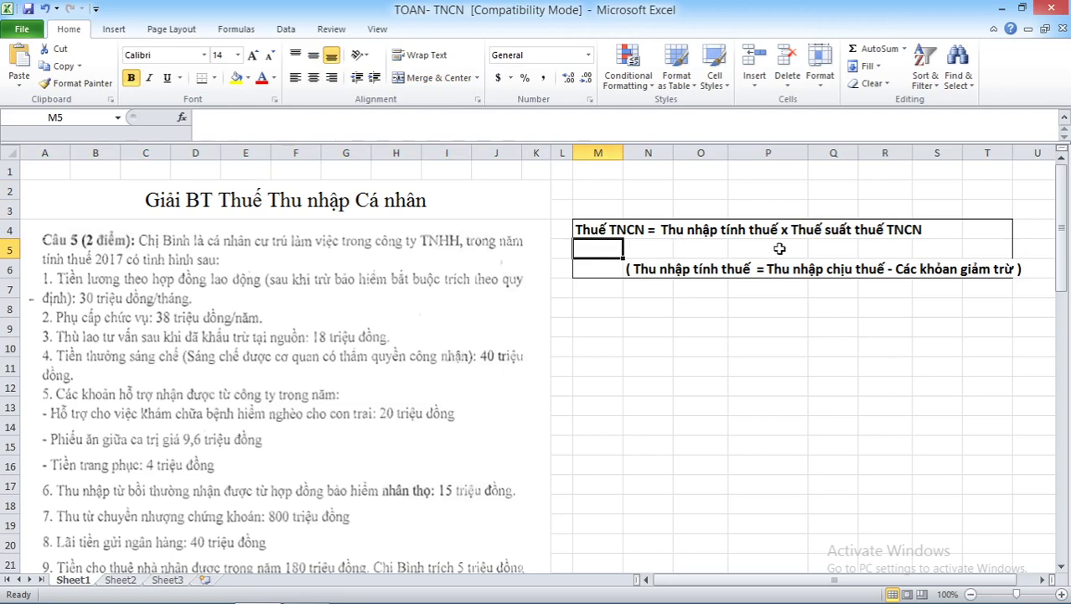
click(781, 248)
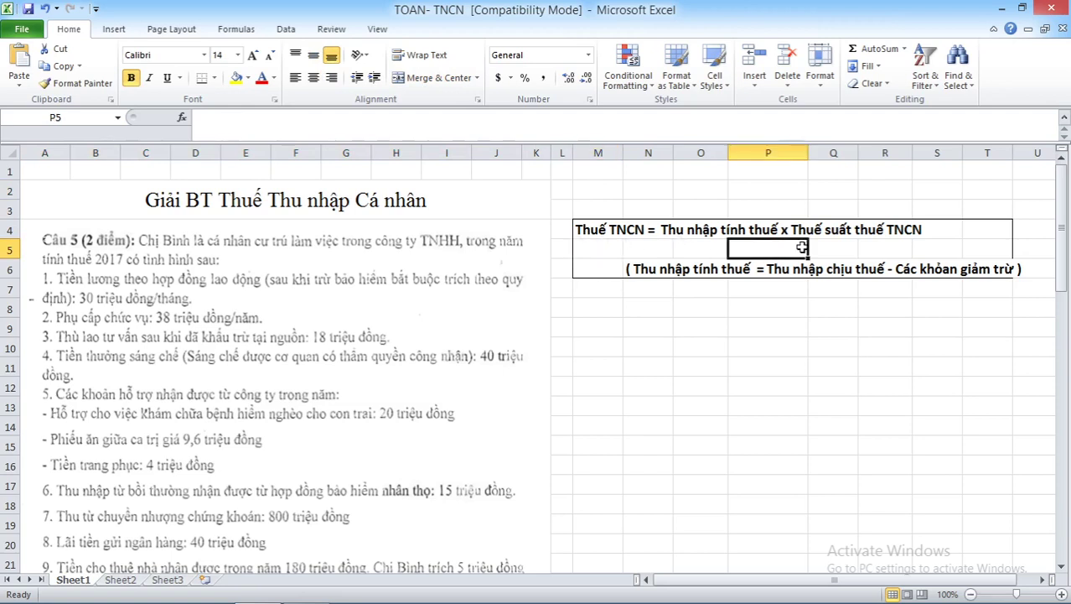
click(708, 245)
click(789, 245)
key(Right)
key(Right)
click(715, 249)
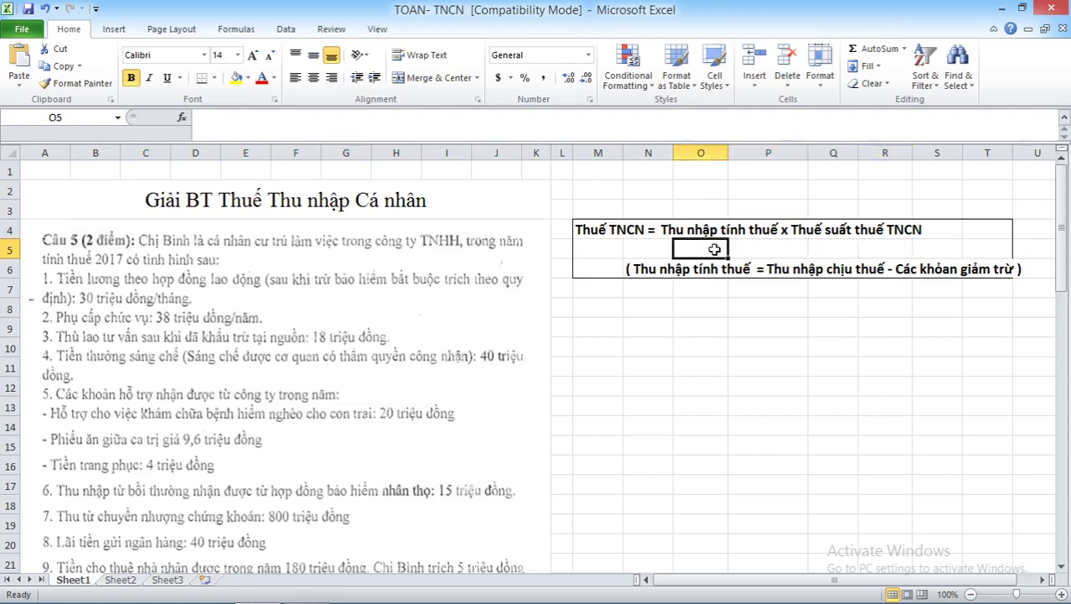
click(854, 246)
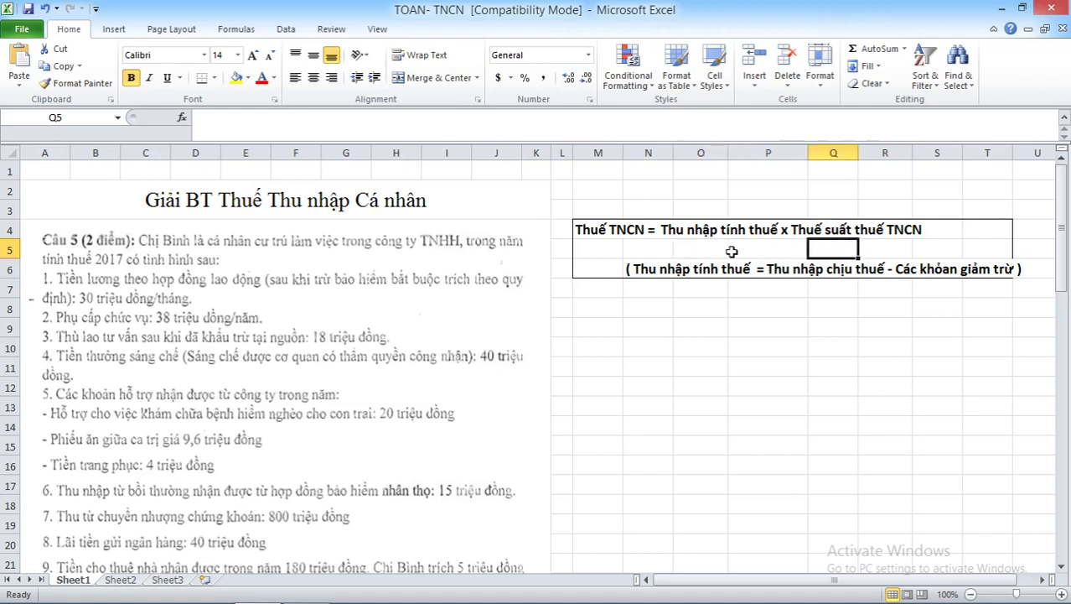
click(698, 253)
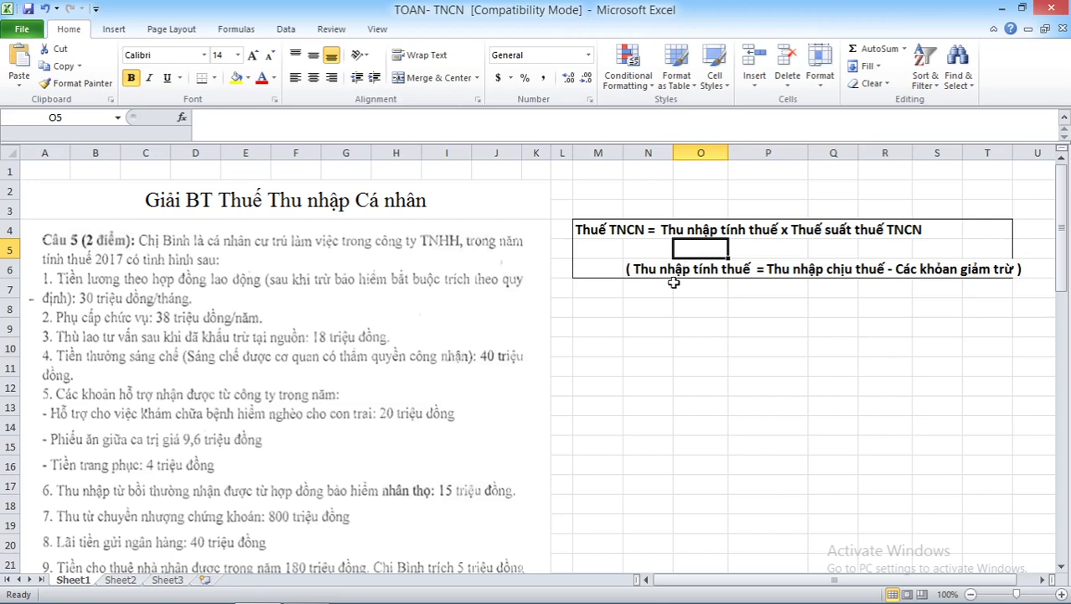
click(675, 285)
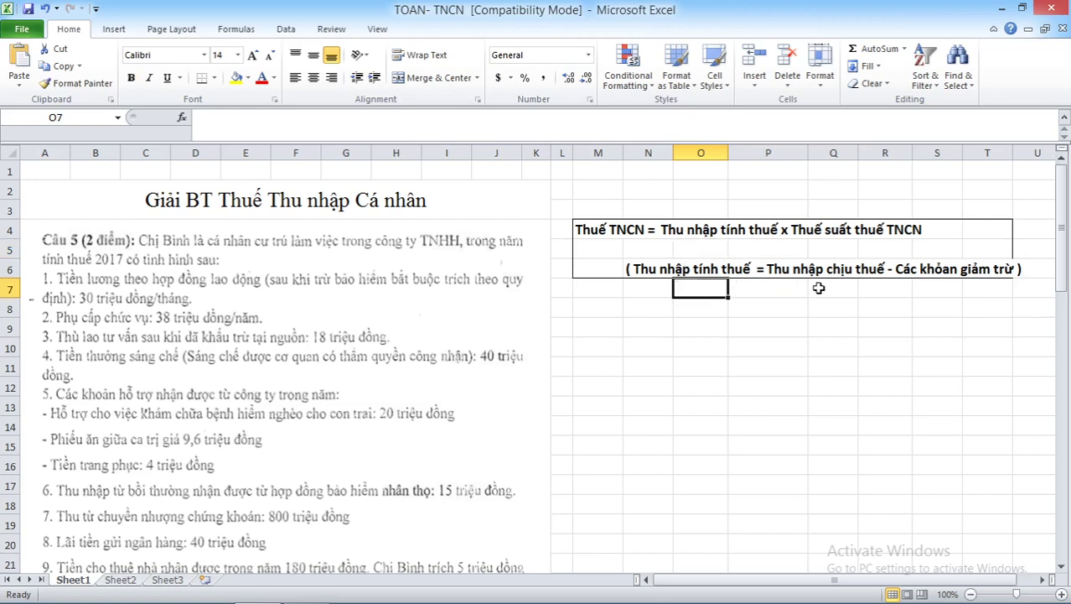
click(950, 292)
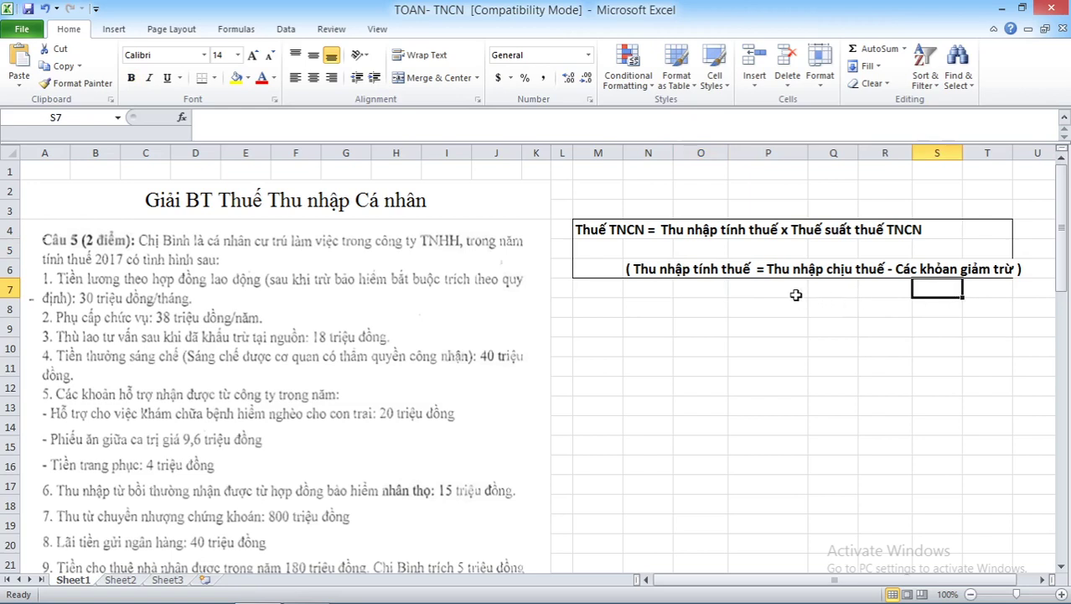
click(745, 286)
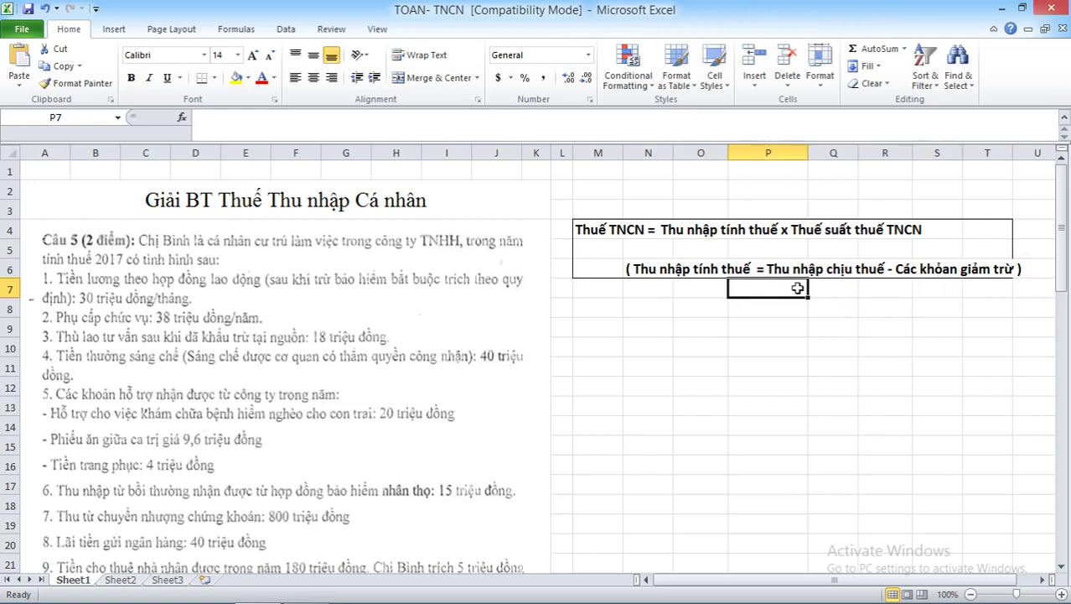
click(939, 291)
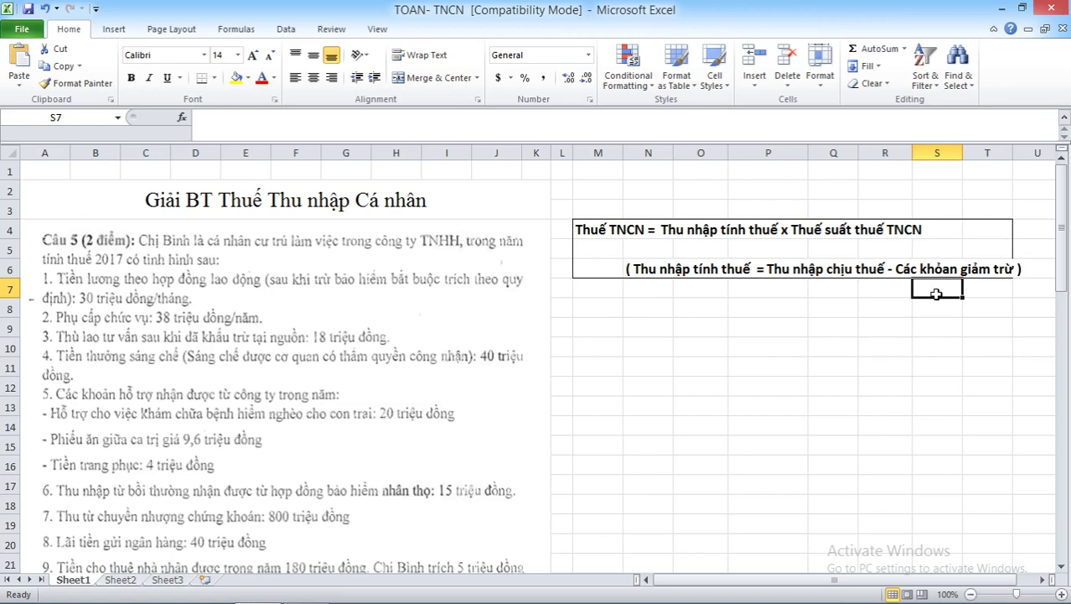
click(795, 287)
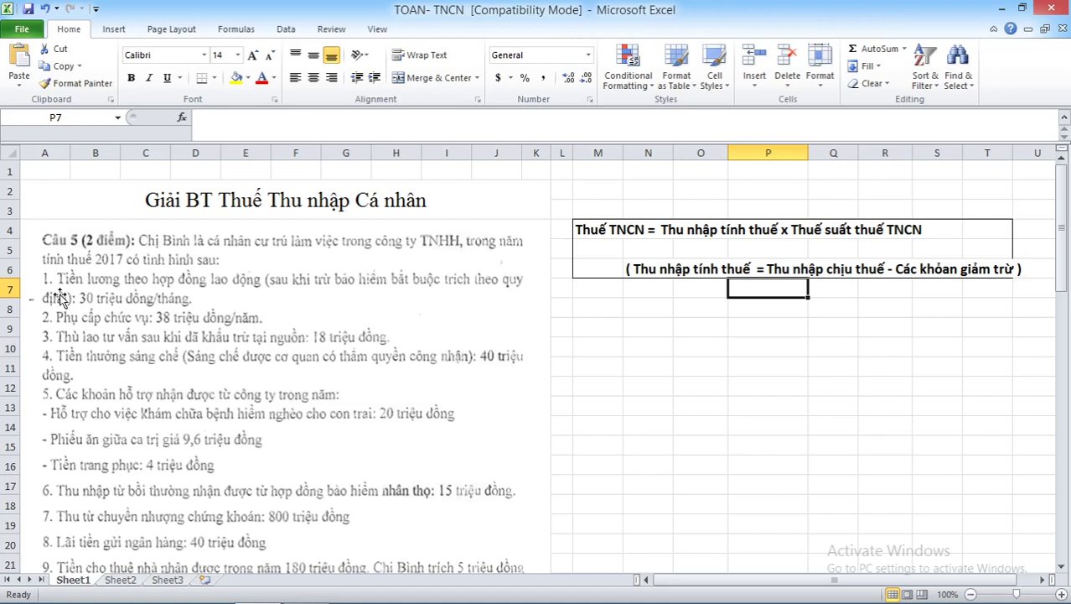
Read through the exercise's ten numbered income items down to the Yêu cầu section.
click(117, 299)
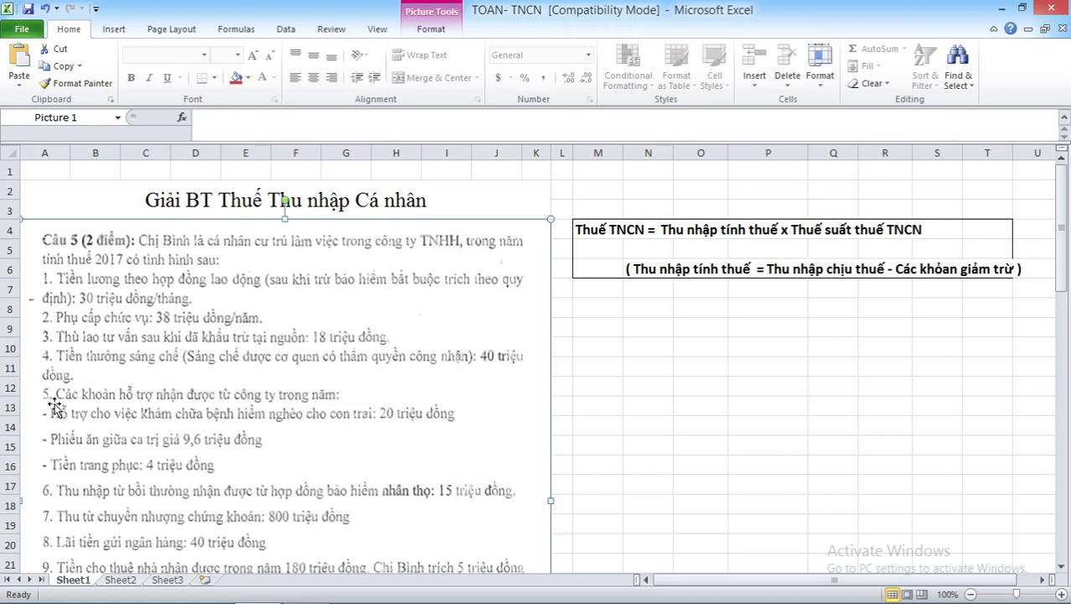
scroll(76, 402, down, 1)
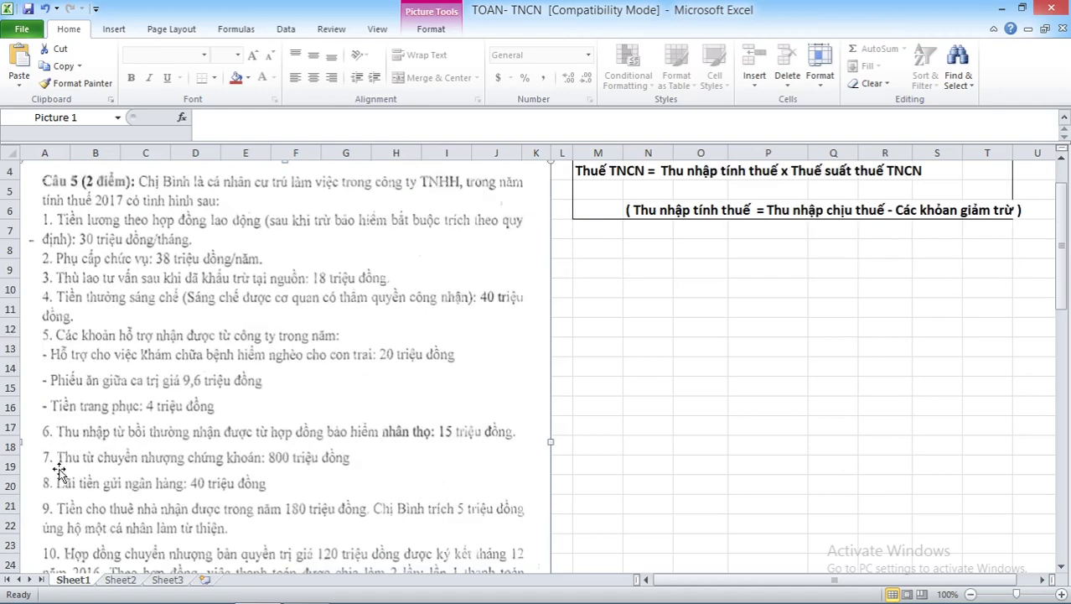
scroll(55, 472, down, 1)
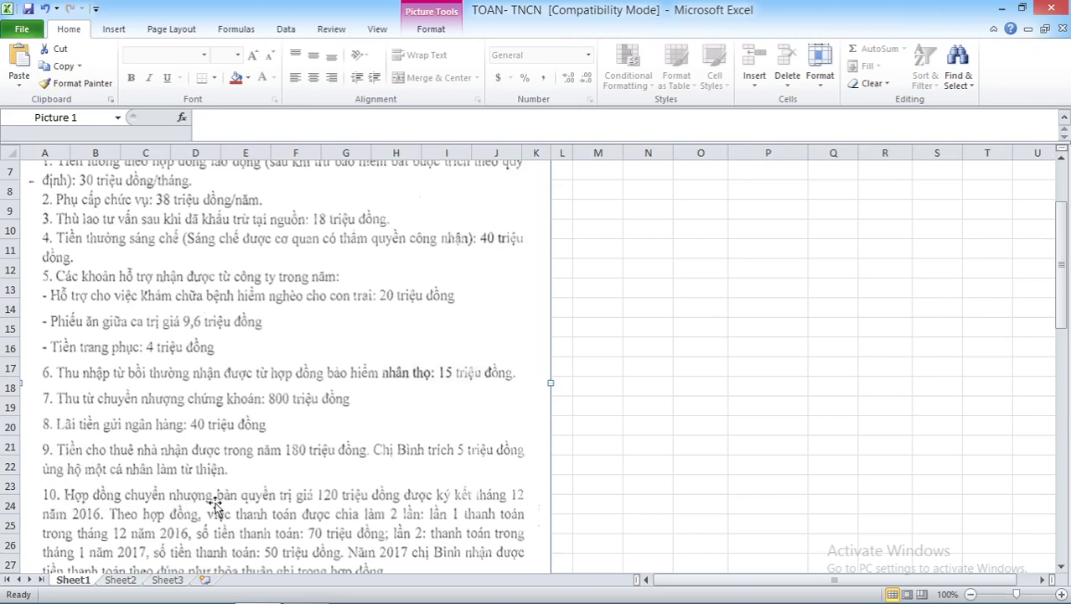
scroll(193, 423, up, 1)
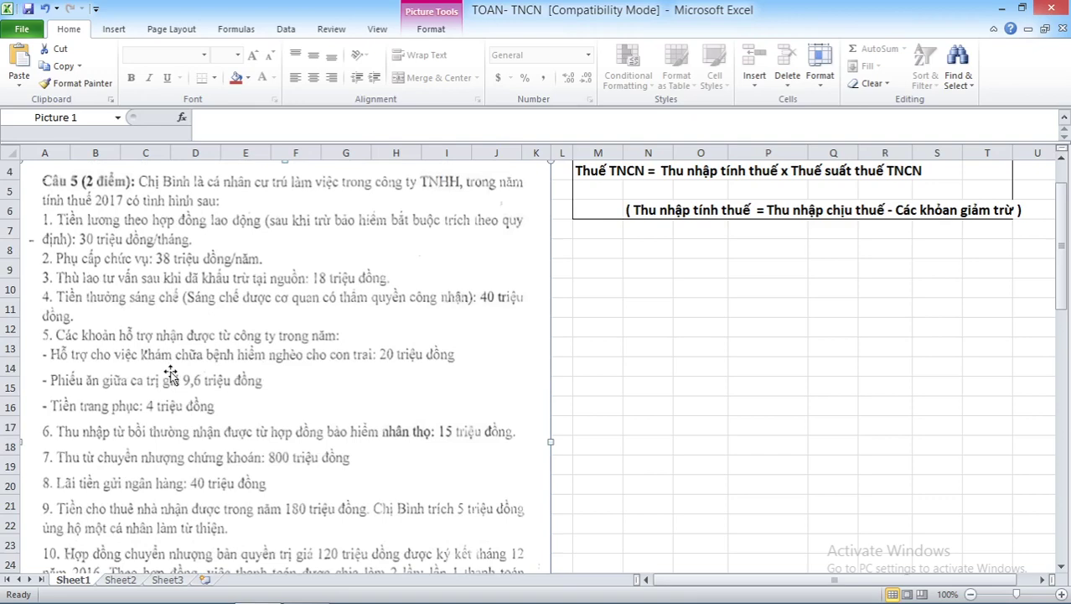
scroll(167, 378, down, 3)
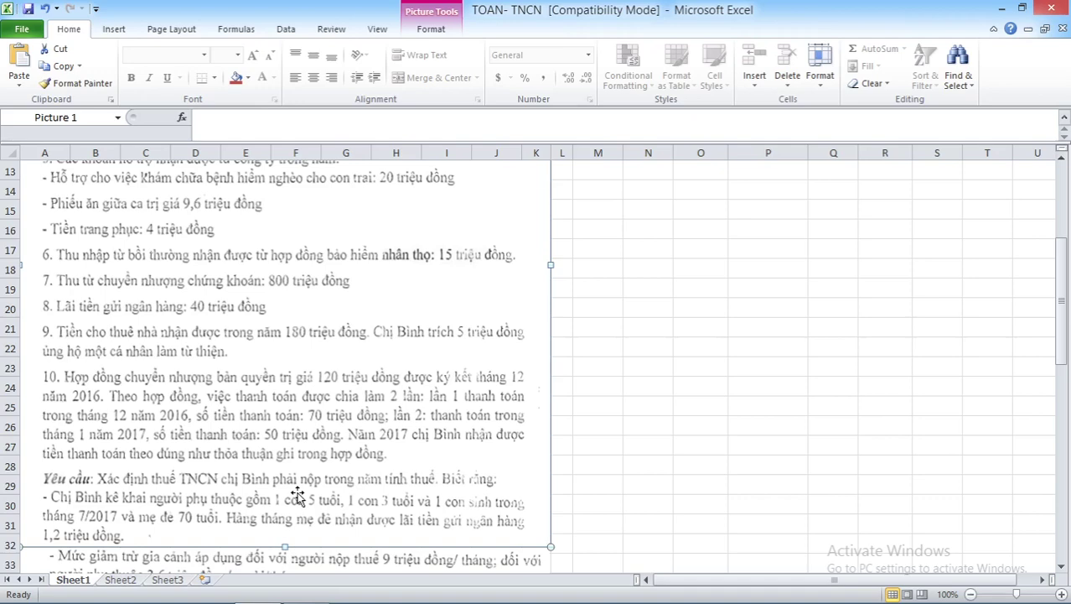
scroll(302, 495, up, 4)
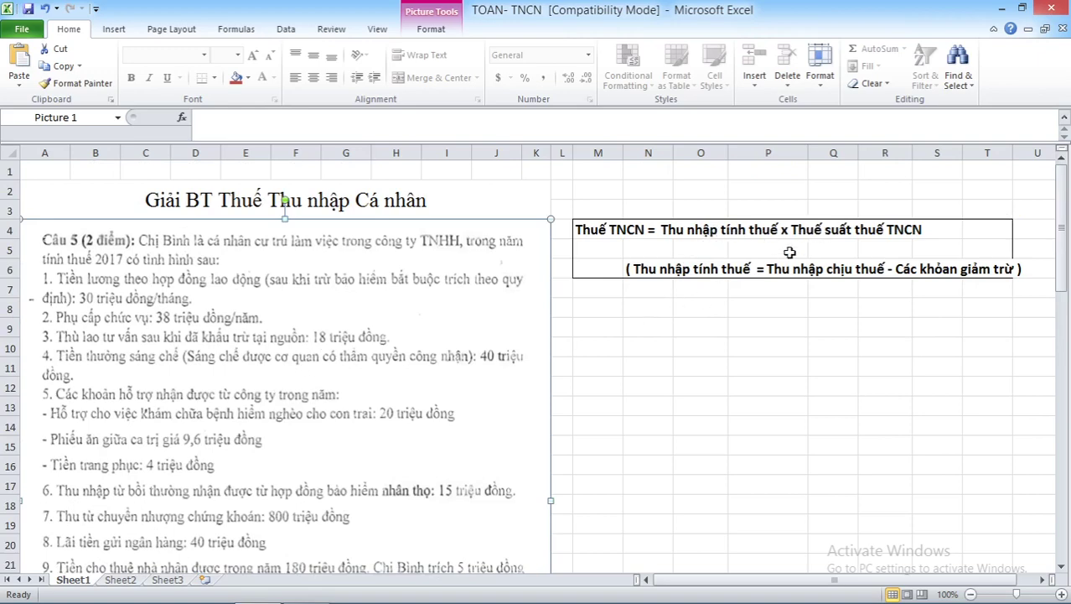
scroll(359, 401, down, 1)
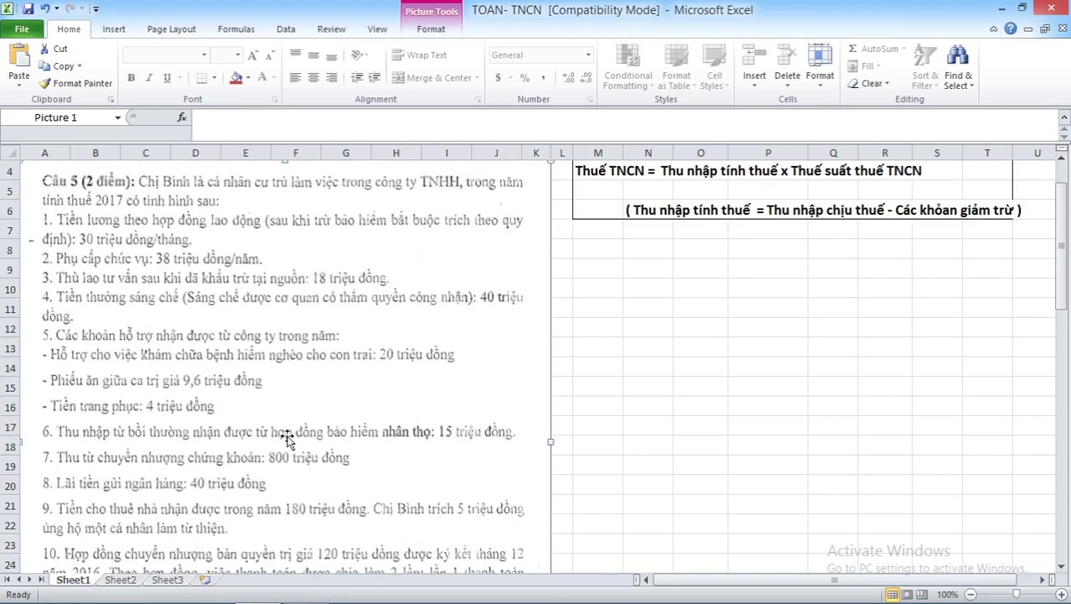
scroll(232, 431, down, 3)
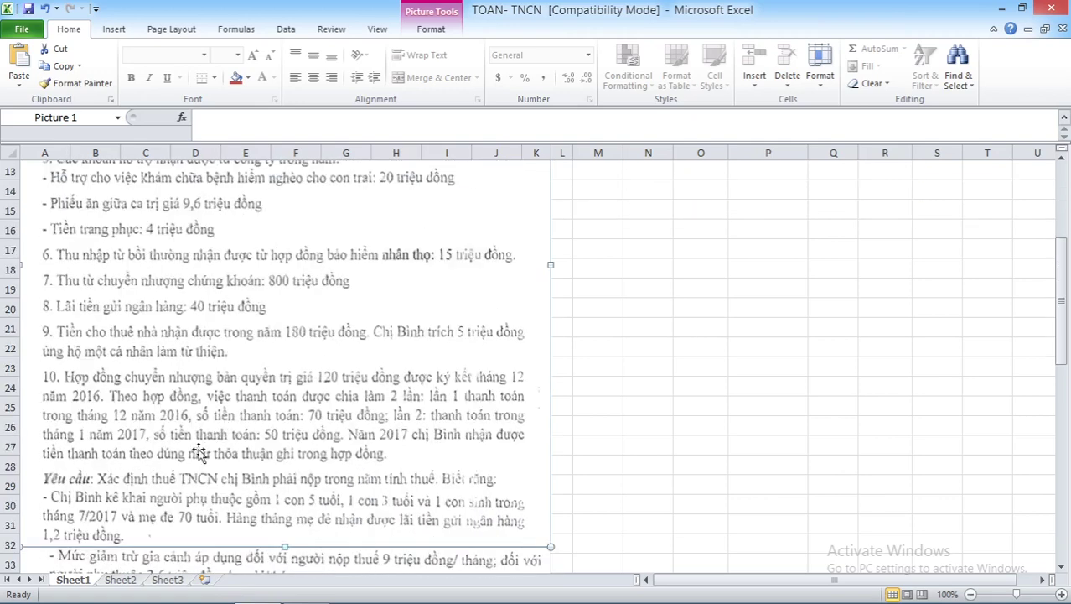
scroll(178, 455, down, 1)
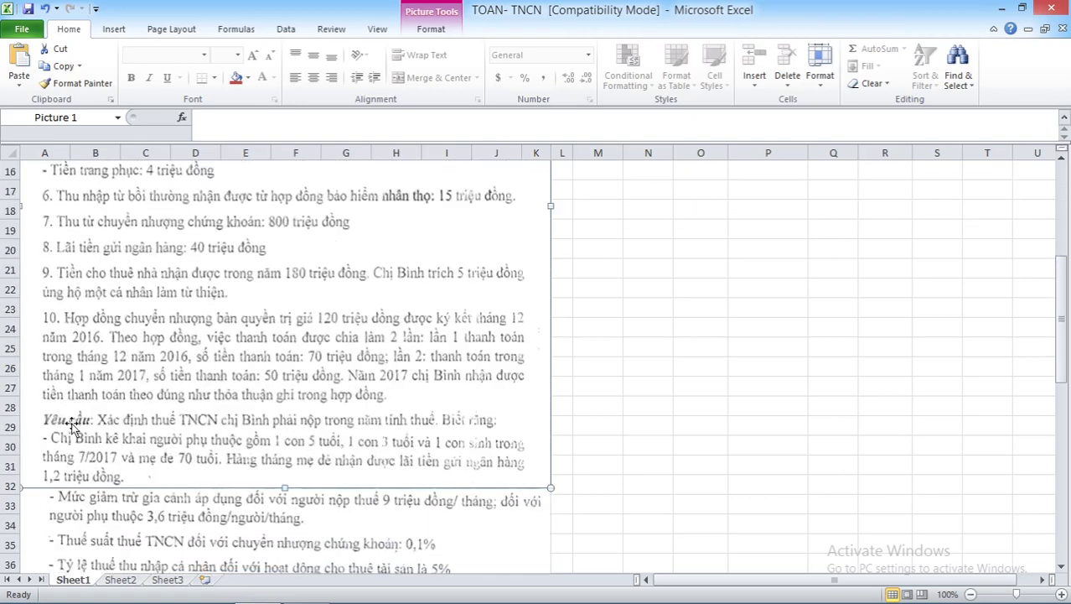
Examine the exercise's requirements, family deductions, tax rates and progressive tax table, and return to the start of the exercise.
drag(1065, 344, 1062, 369)
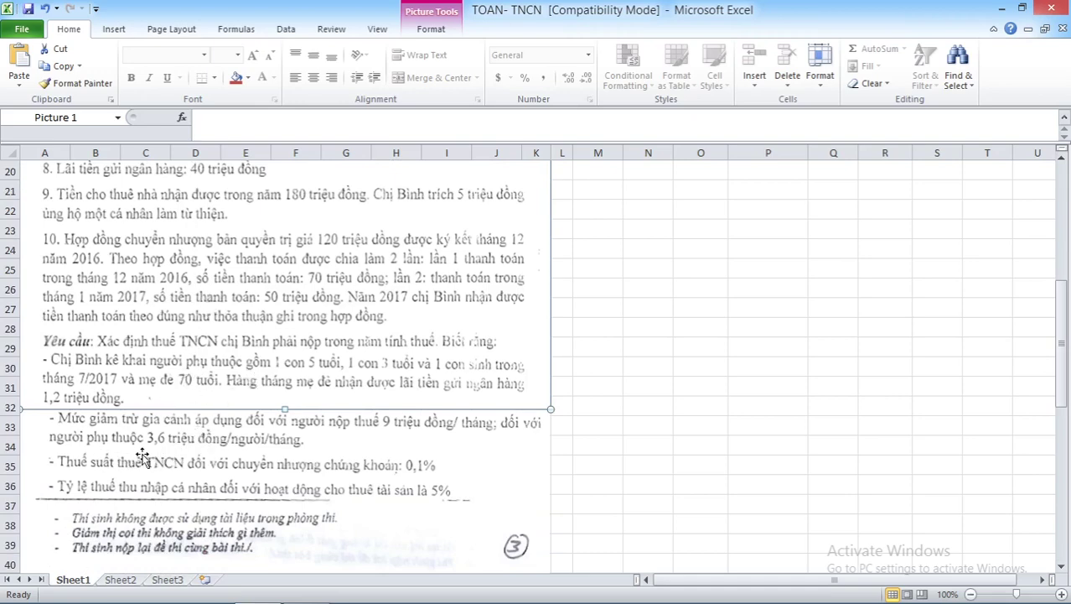
scroll(73, 478, down, 1)
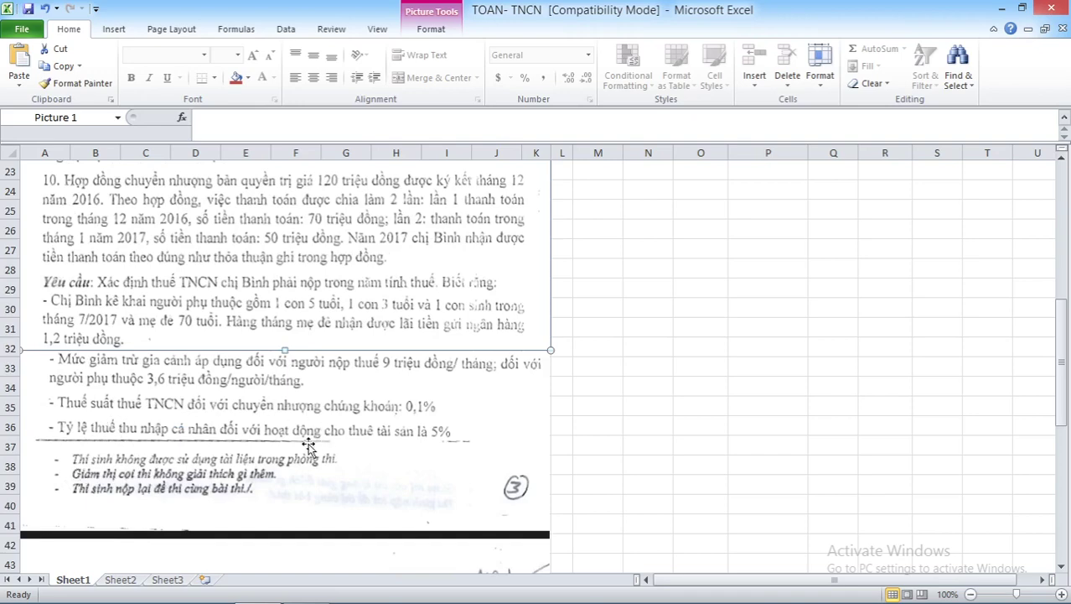
scroll(308, 446, down, 1)
scroll(309, 447, down, 6)
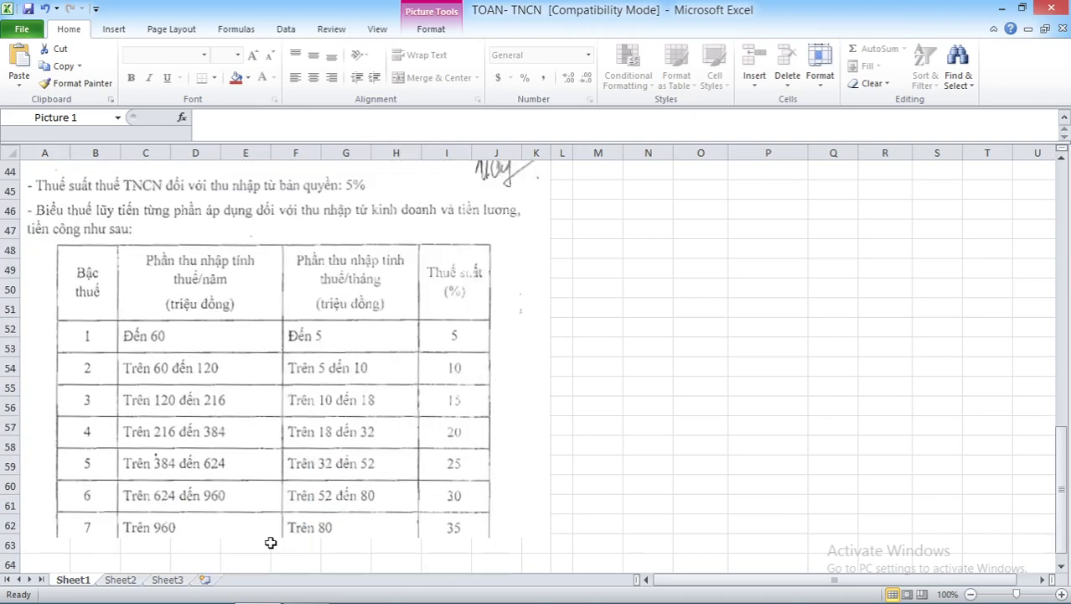
click(268, 542)
click(472, 473)
scroll(472, 476, up, 2)
scroll(472, 476, up, 3)
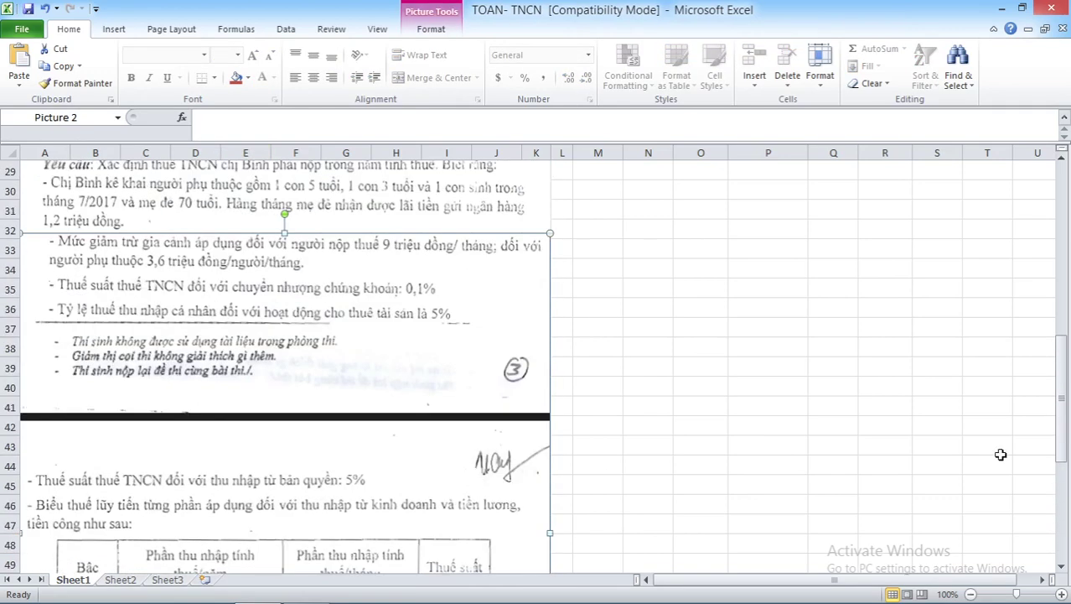
drag(1061, 436, 1038, 249)
click(247, 425)
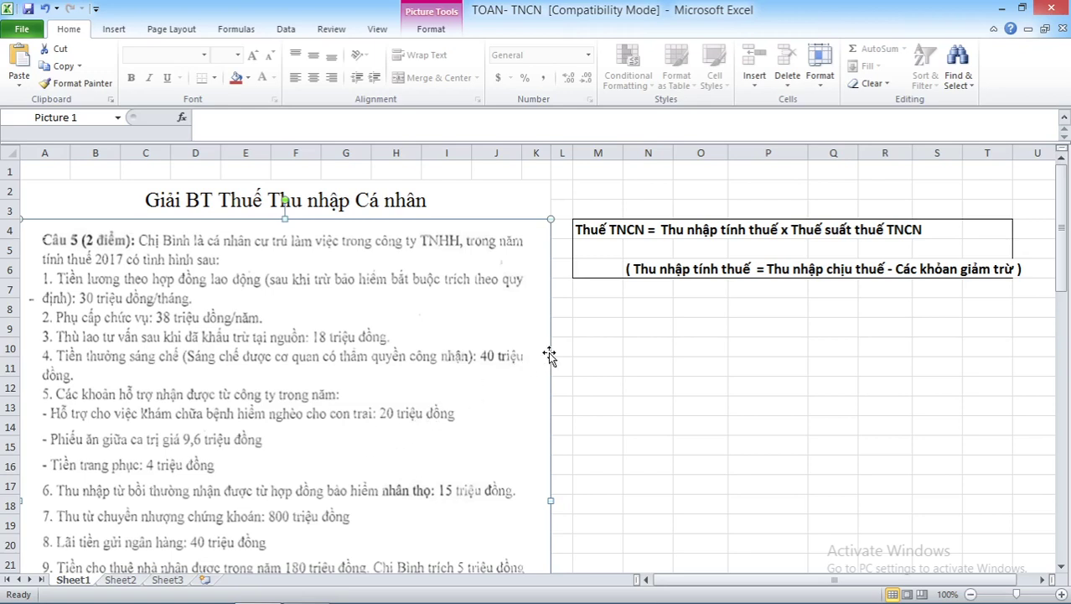
Enter the heading "PHẦN 1 : THUẾ TNCN TỪ TIỀN LƯƠNG, TIỀN CÔNG" in cell M9.
click(591, 324)
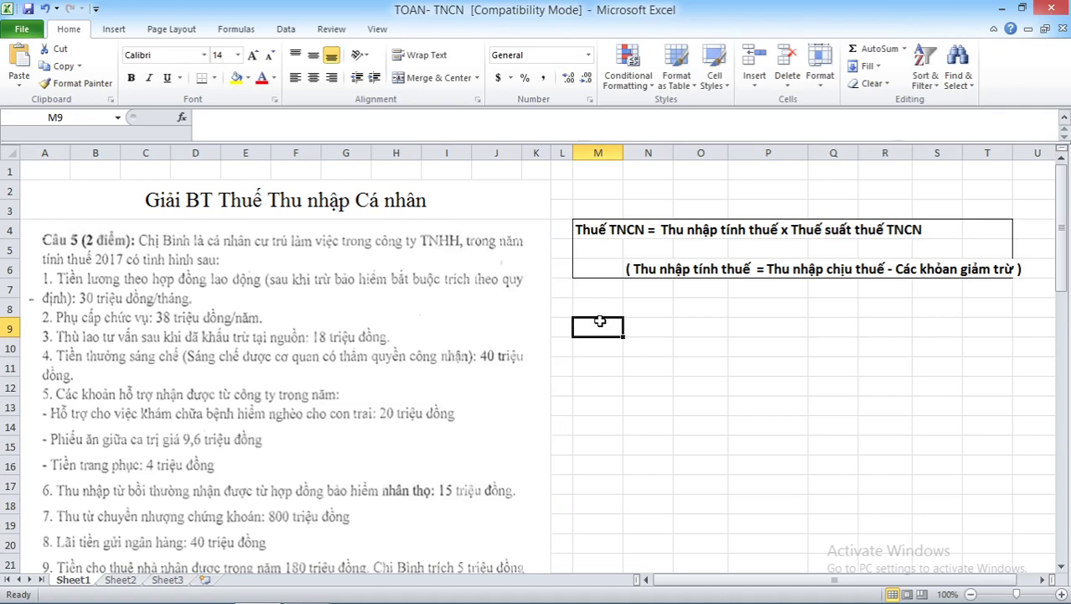
text(PHANF 1)
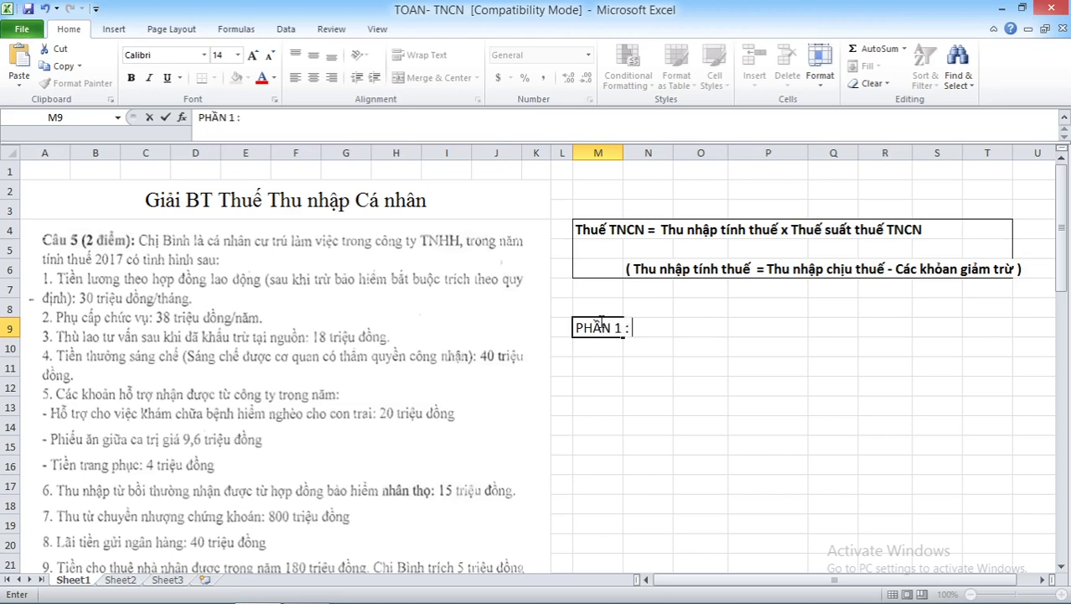
text(THUẾ TNCN)
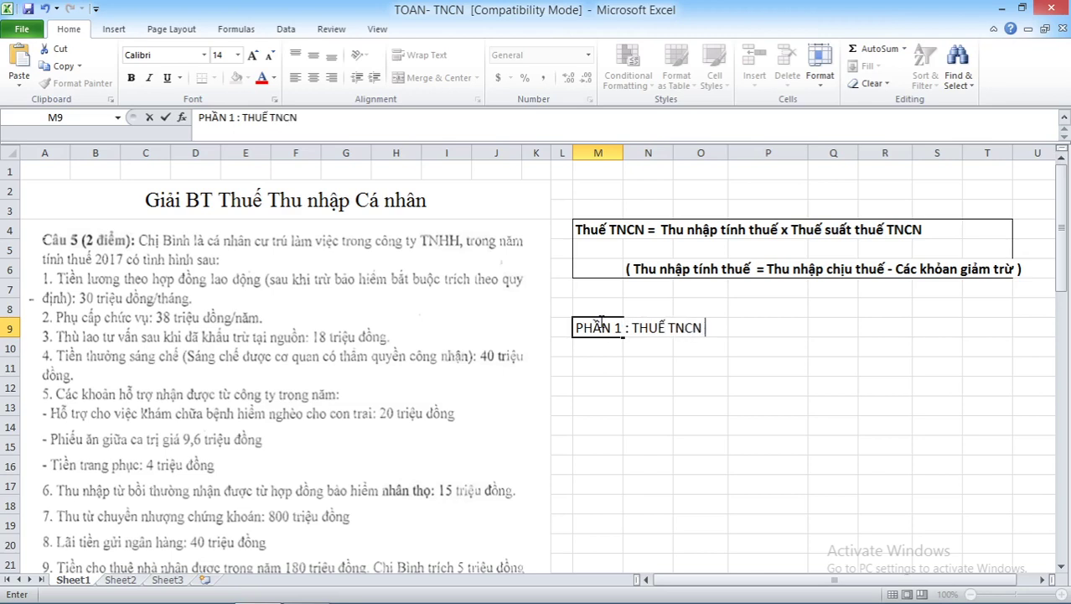
text( TỪ TIE)
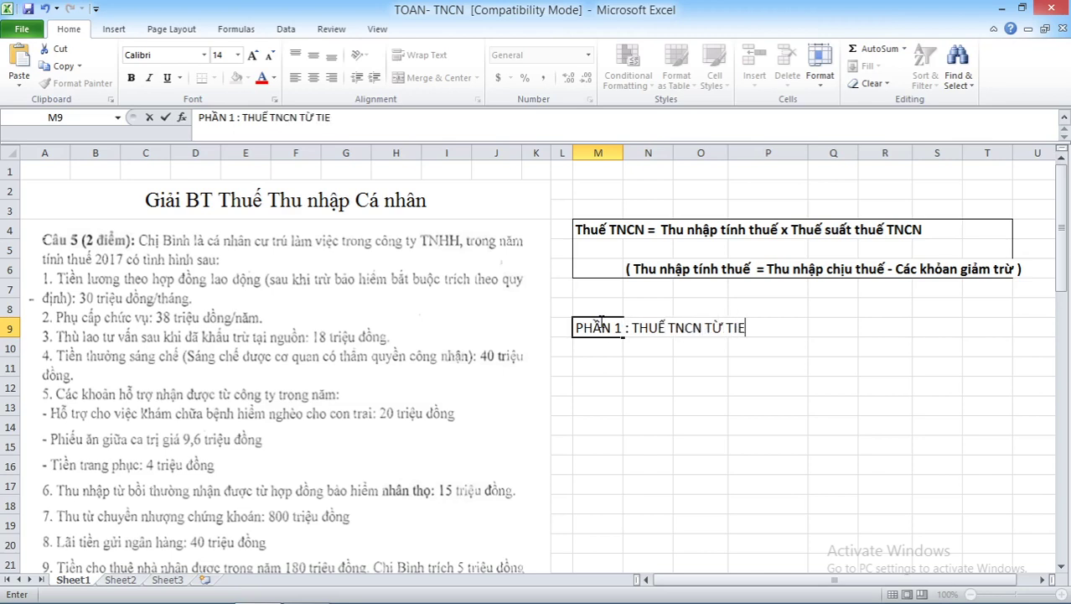
key(BackSpace)
text(ỀN LƯƠNG, TIỀ)
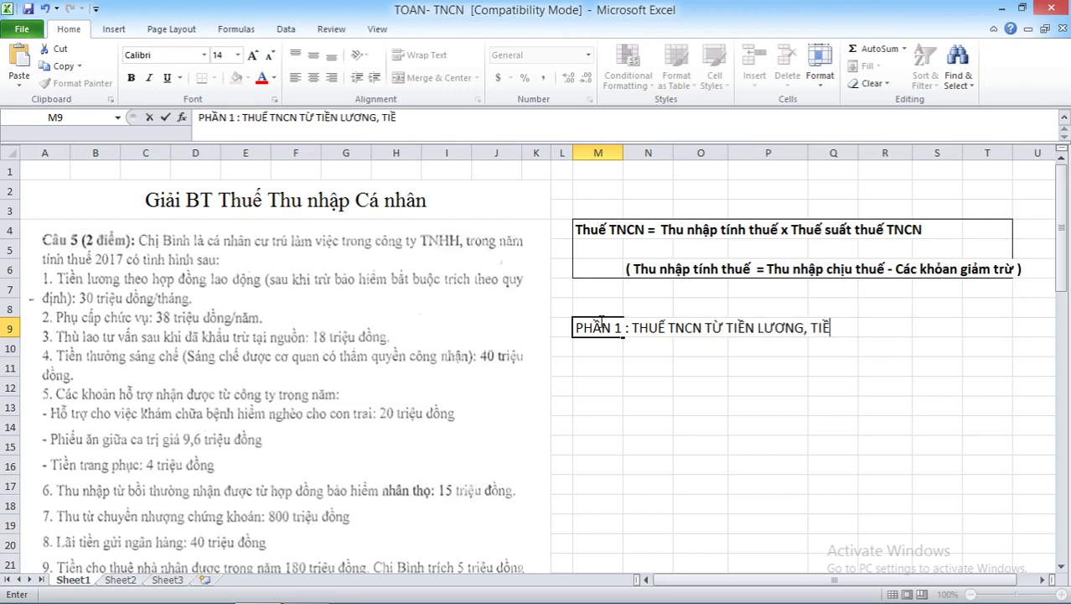
text(N CÔNG)
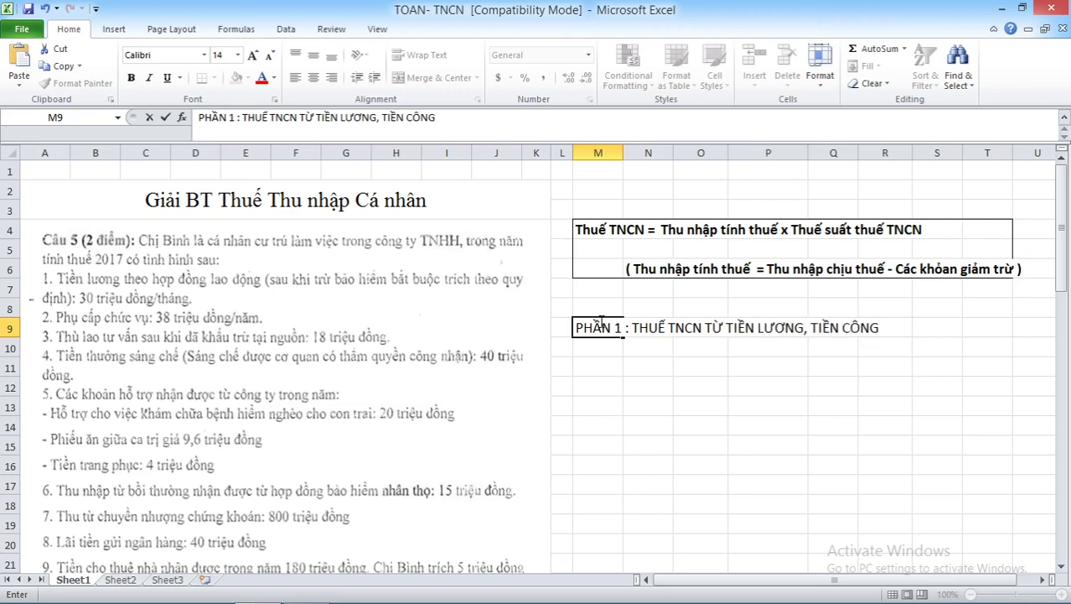
key(Return)
Copy the PHẦN 1 heading from cell M9 into cell M10.
click(601, 321)
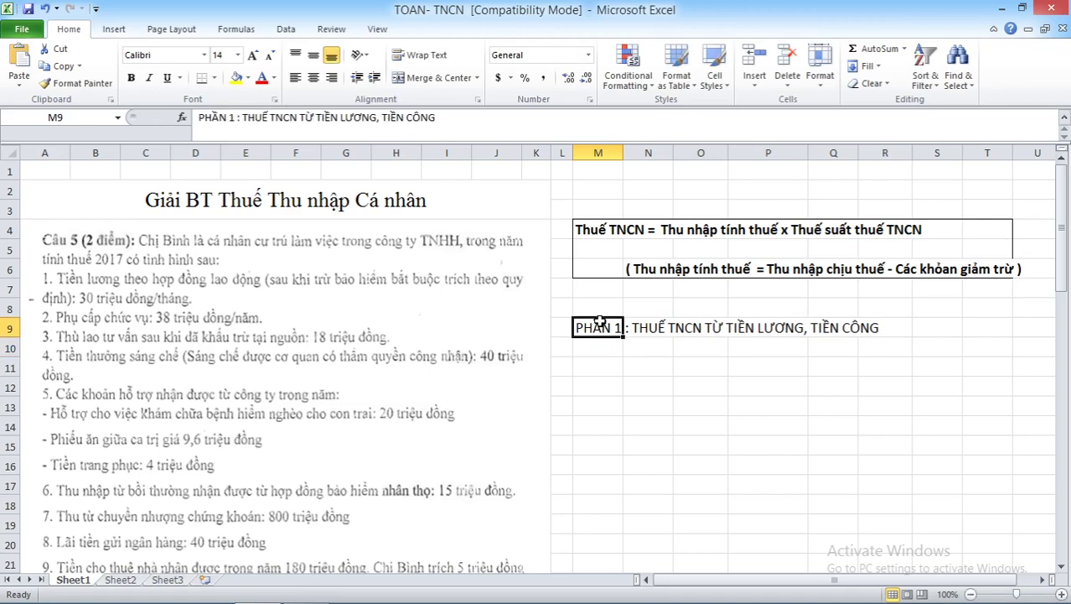
key(ctrl+c)
click(592, 344)
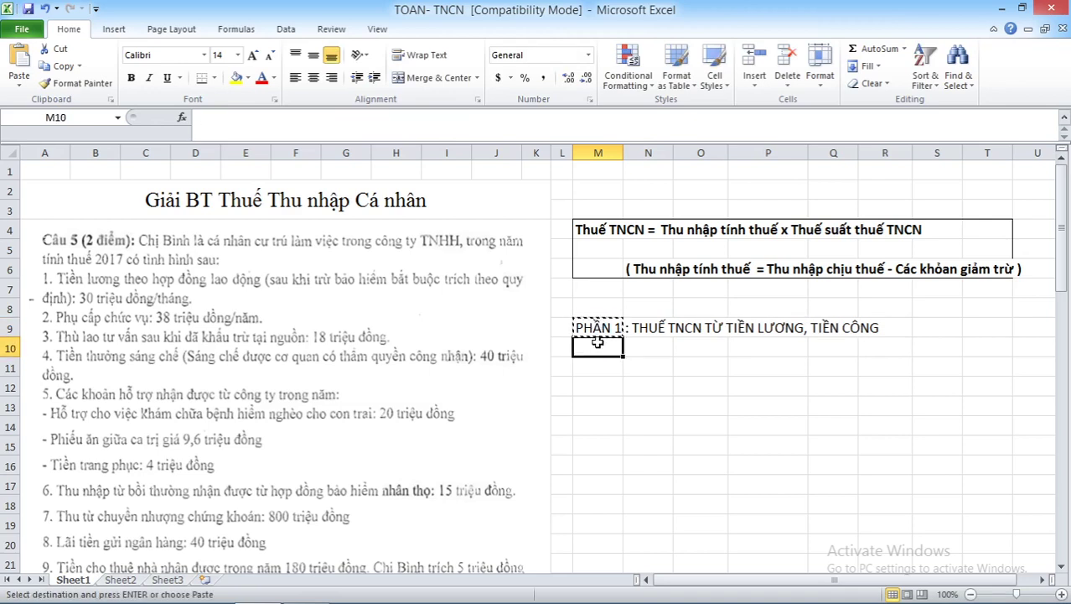
key(ctrl+v)
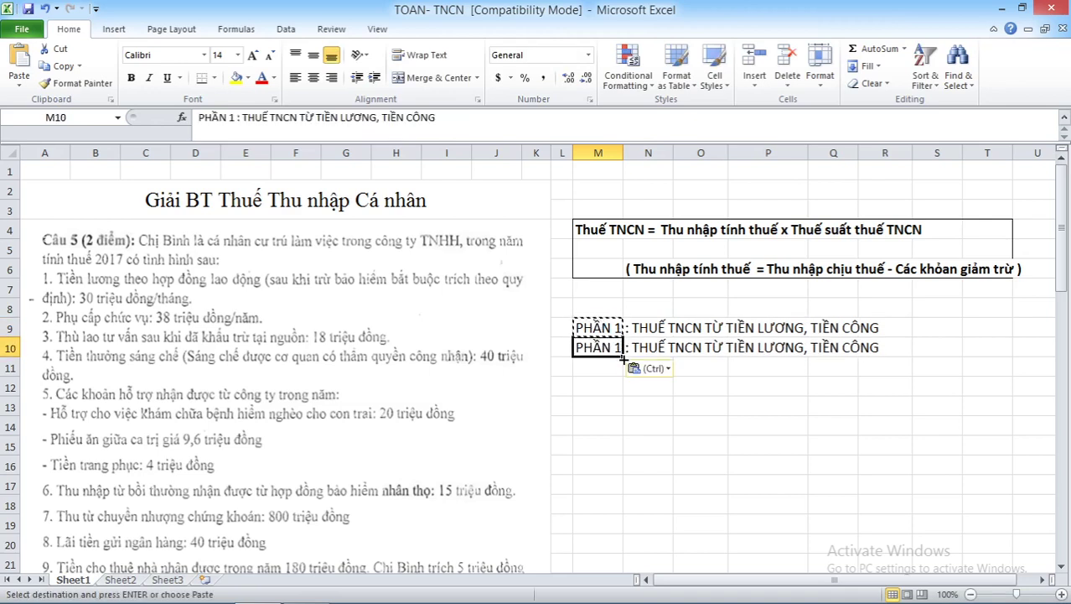
Change the copied heading in cell M10 to "PHẦN 2 : THUẾ TNCN NGOÀI TIỀN LƯƠNG, TIỀN CÔNG".
click(238, 118)
key(BackSpace)
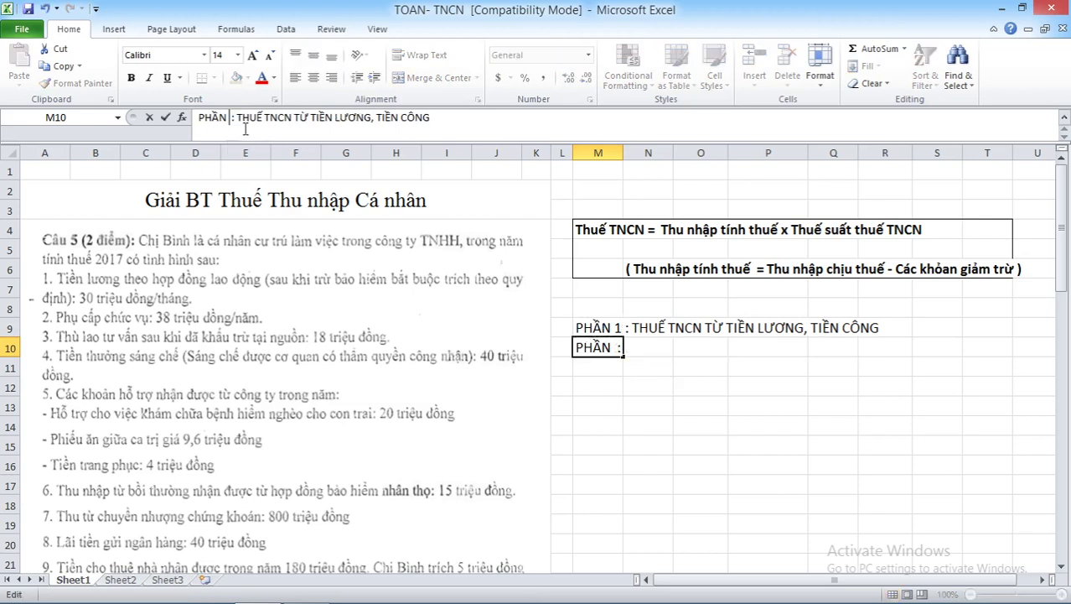
text(3)
key(BackSpace)
text(2)
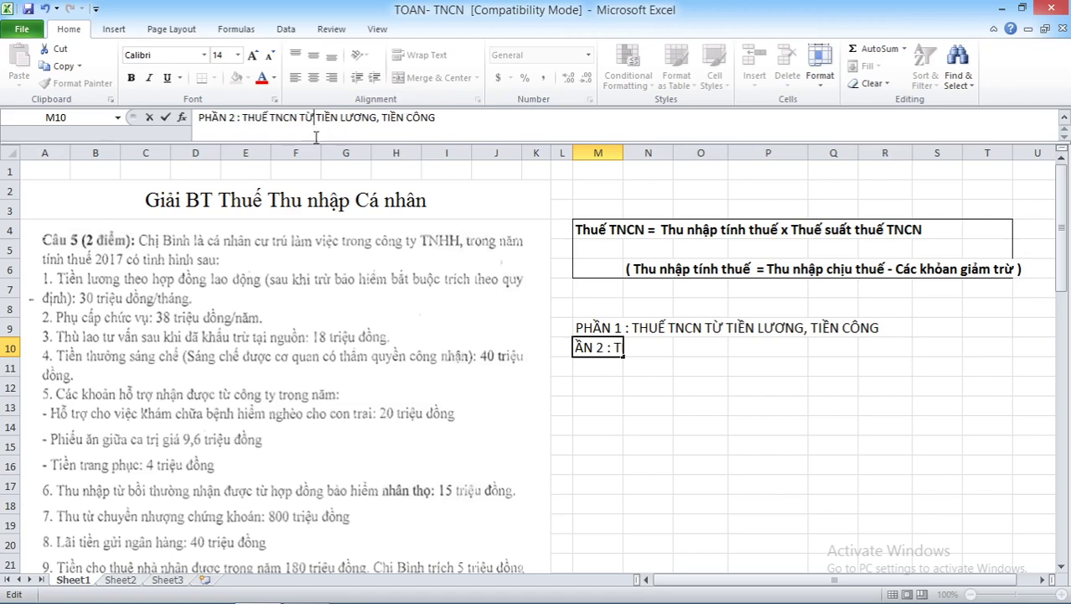
key(BackSpace)
key(BackSpace)
text(NGOÀI)
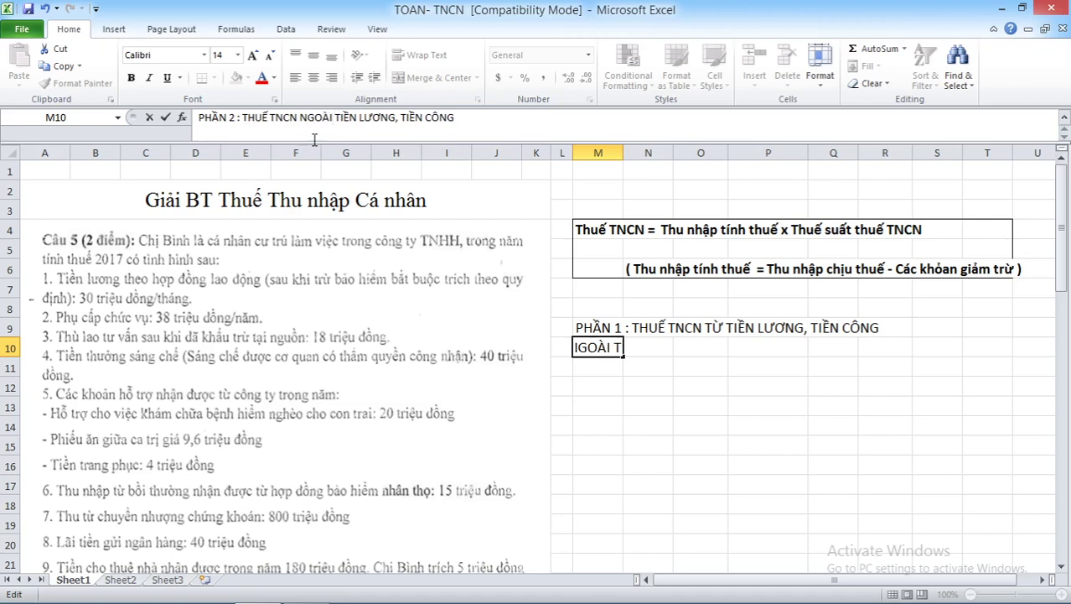
key(Return)
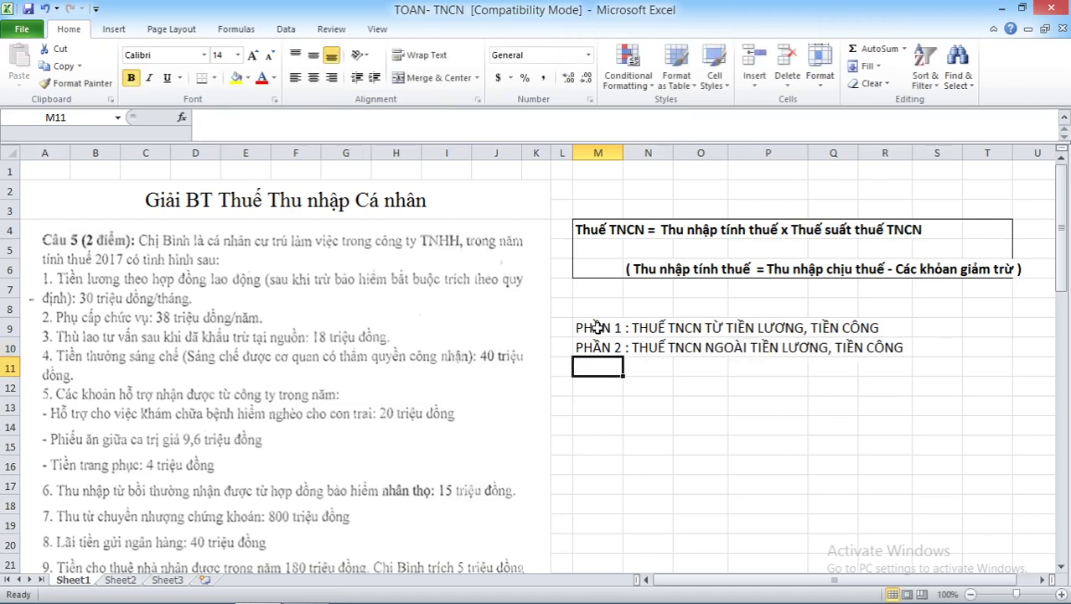
Make the two PHẦN headings in M9:M10 bold and widen column M slightly.
drag(595, 327, 596, 347)
key(ctrl+b)
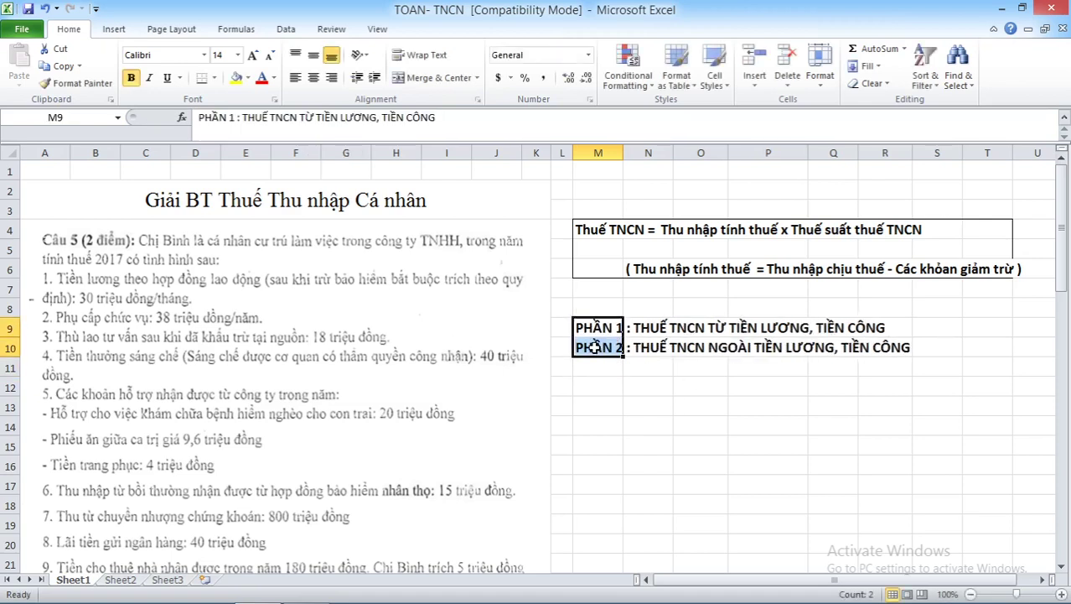
click(609, 367)
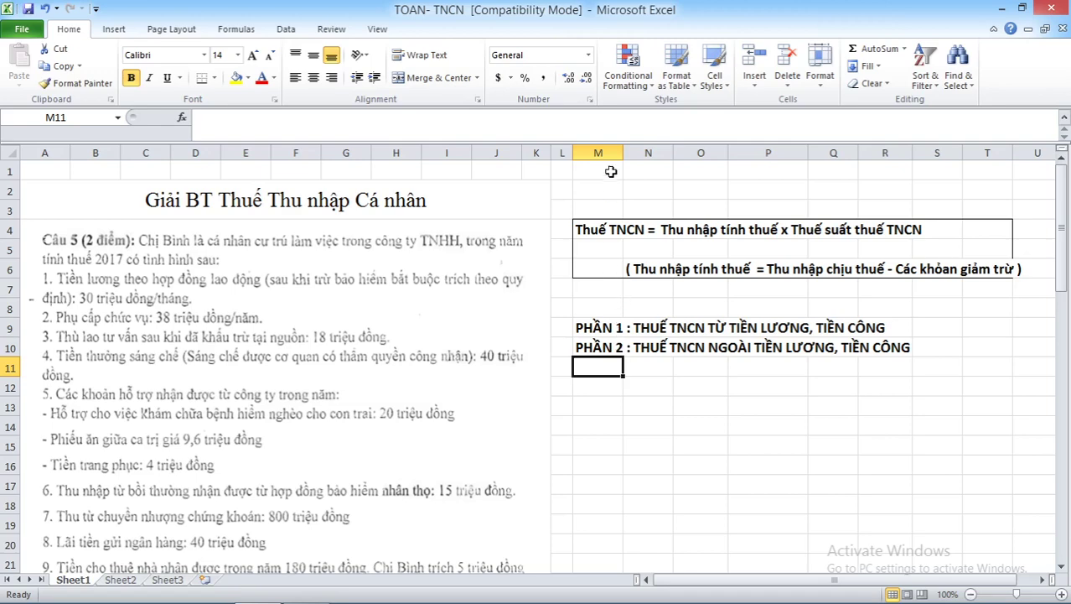
drag(623, 153, 628, 154)
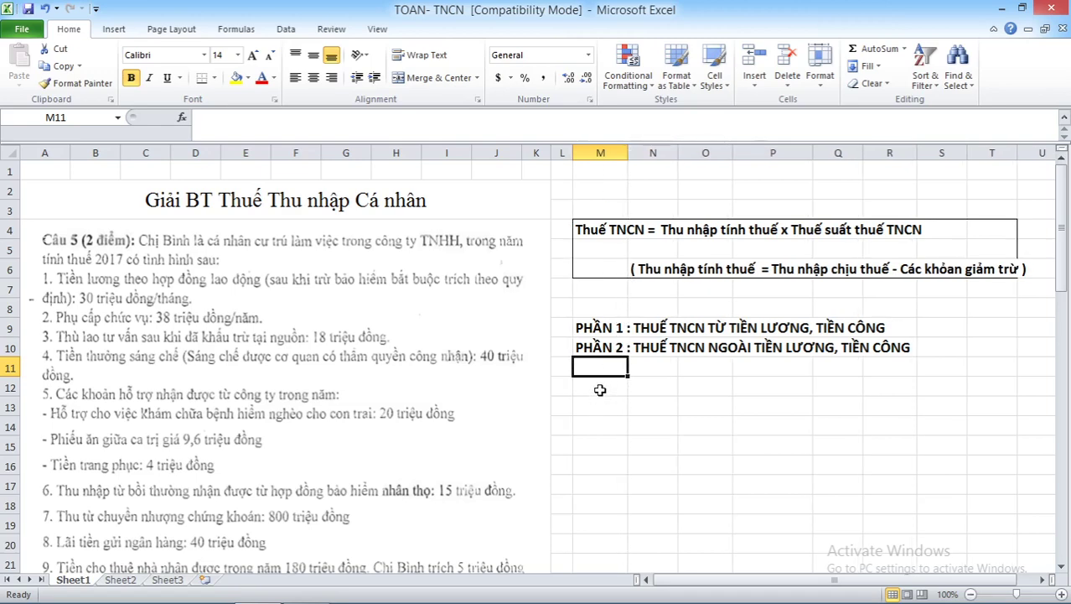
Enter the label "Phần 1 :" in cell M12.
click(606, 389)
click(654, 390)
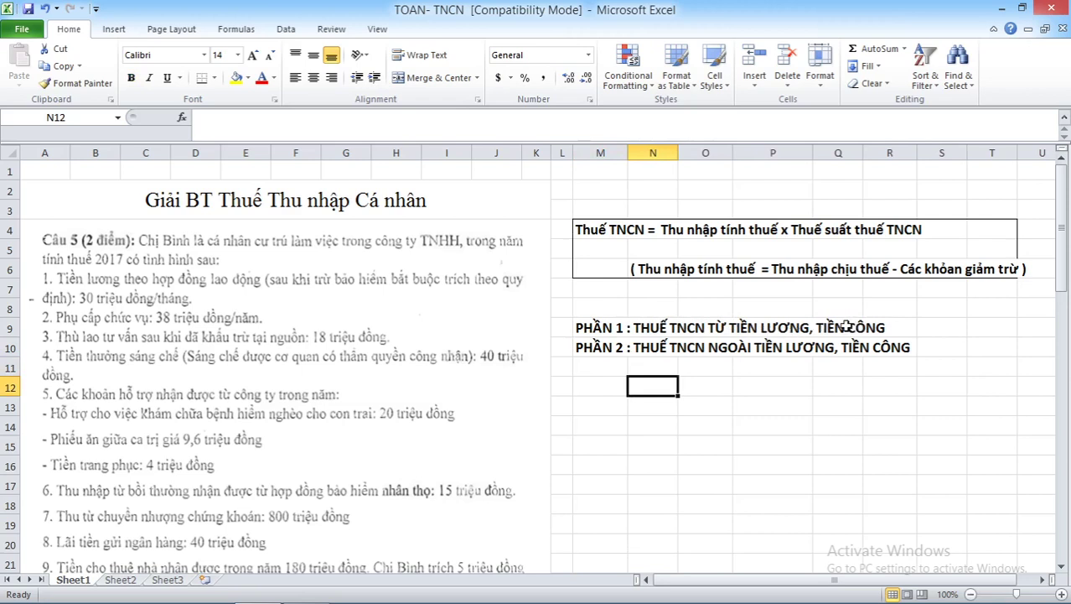
click(605, 385)
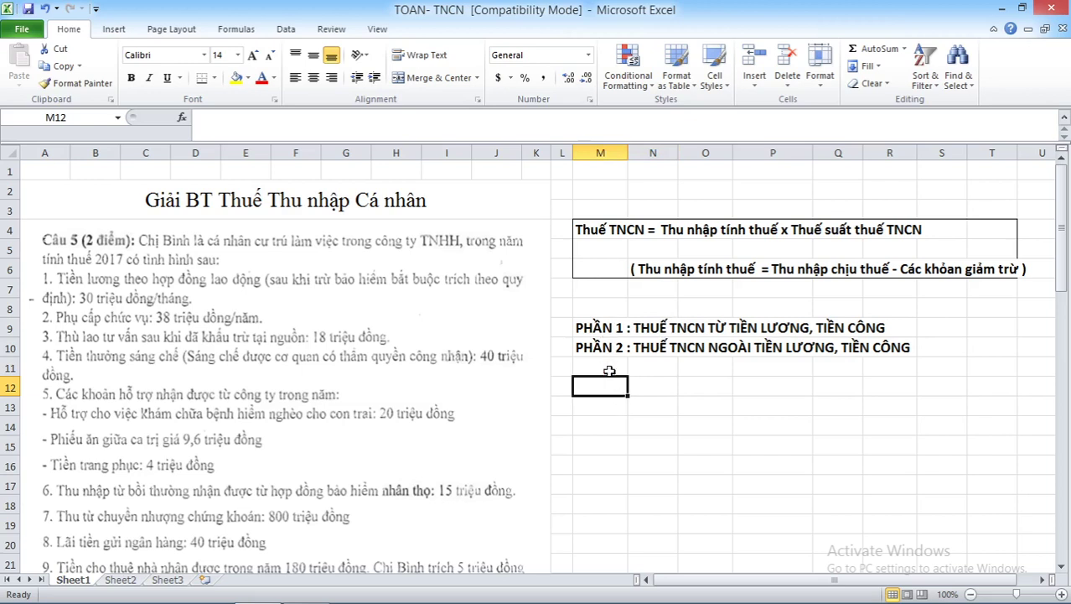
text(Phần )
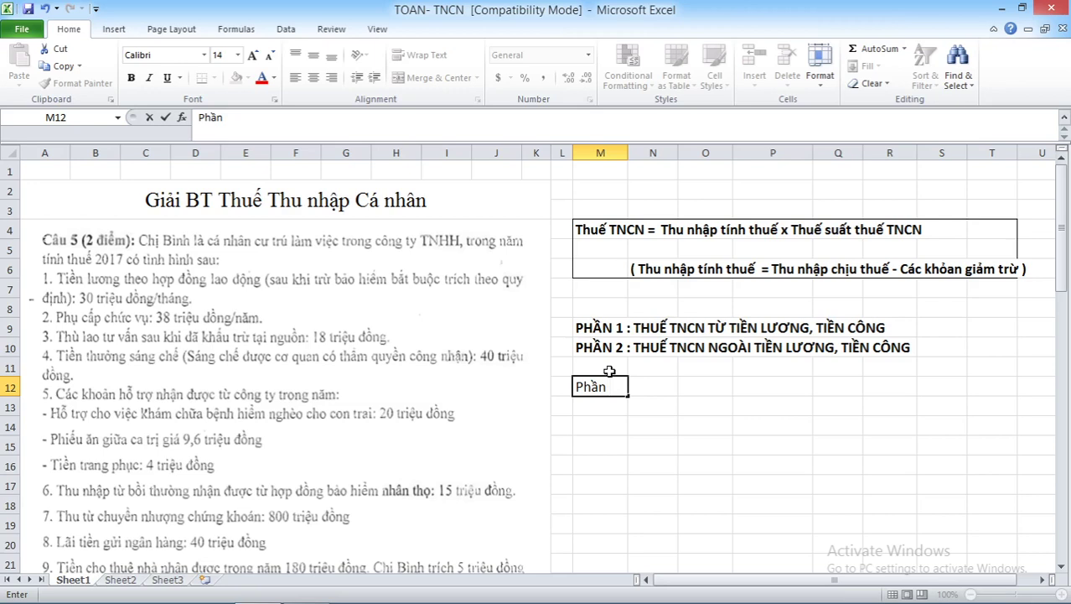
text(1 :)
key(Return)
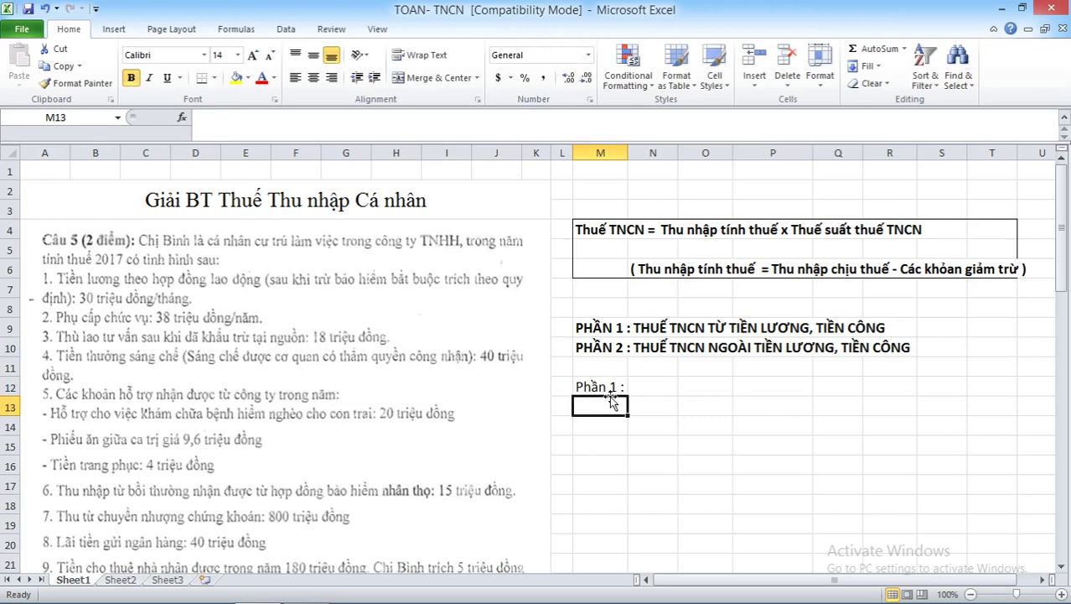
Enter the section letter "A" in M13 and its title "Thu nhập chịu thuế" in N13.
text(A)
click(640, 400)
text(Thu)
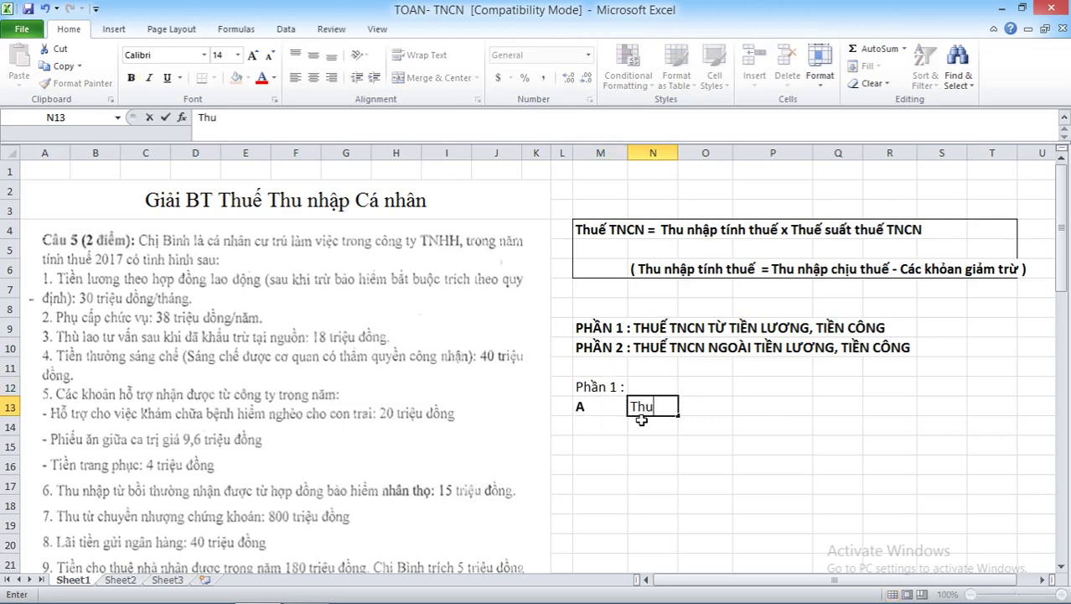
text( nhập)
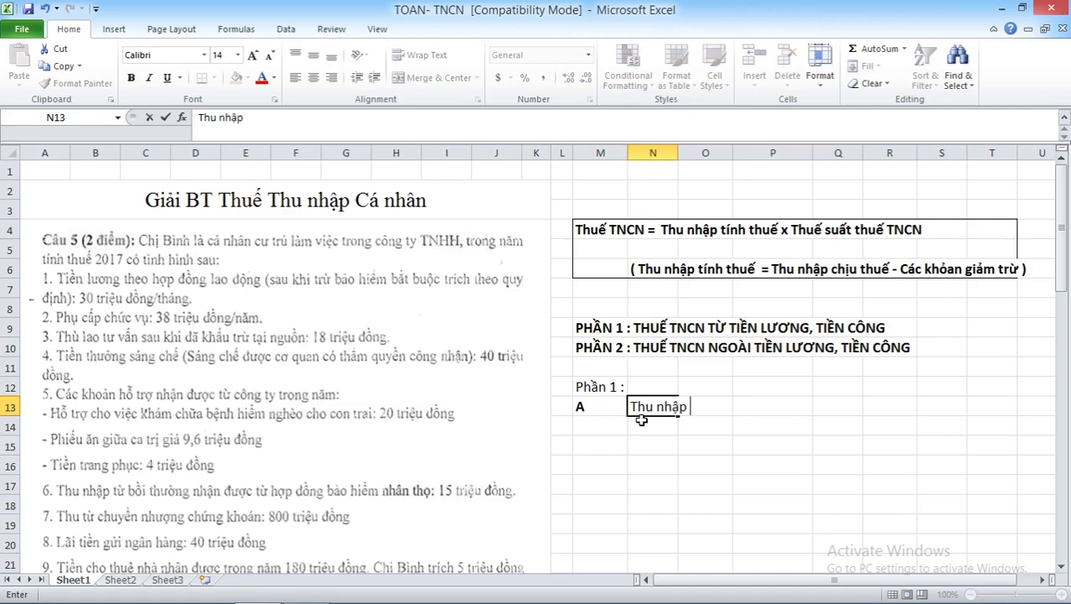
text( chịu the)
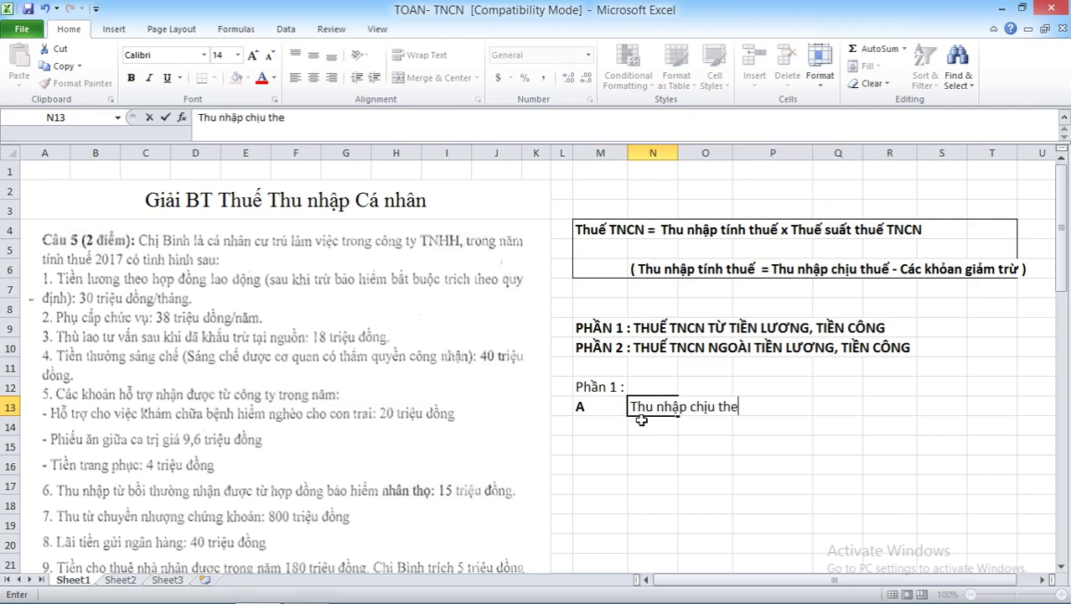
key(BackSpace)
text(uê)
key(Return)
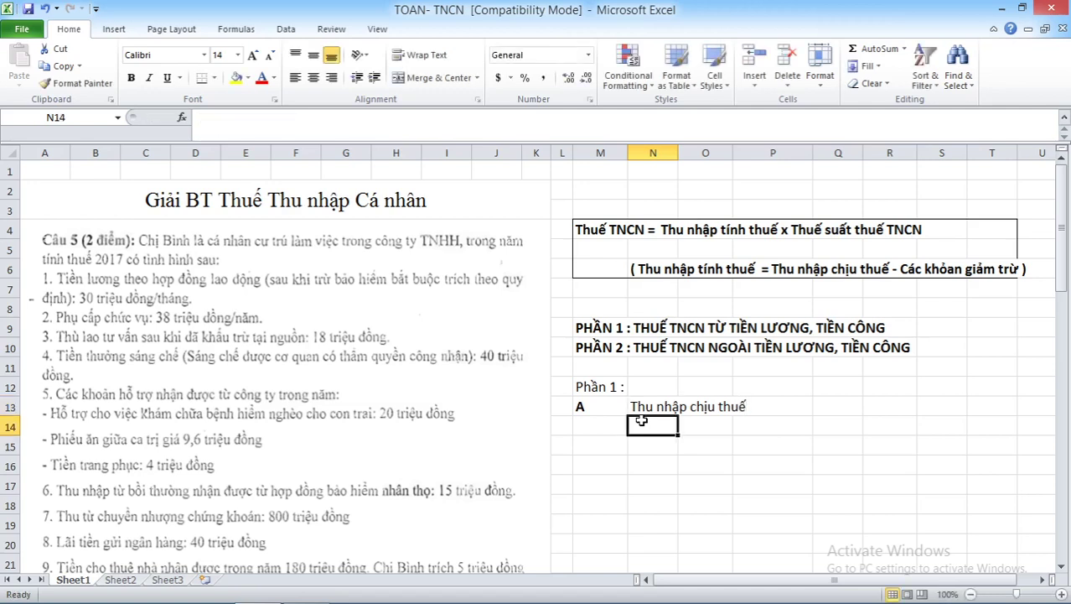
Copy the full bold PHẦN 1 heading from M9 over the short label in M12.
click(597, 327)
key(ctrl+c)
click(595, 387)
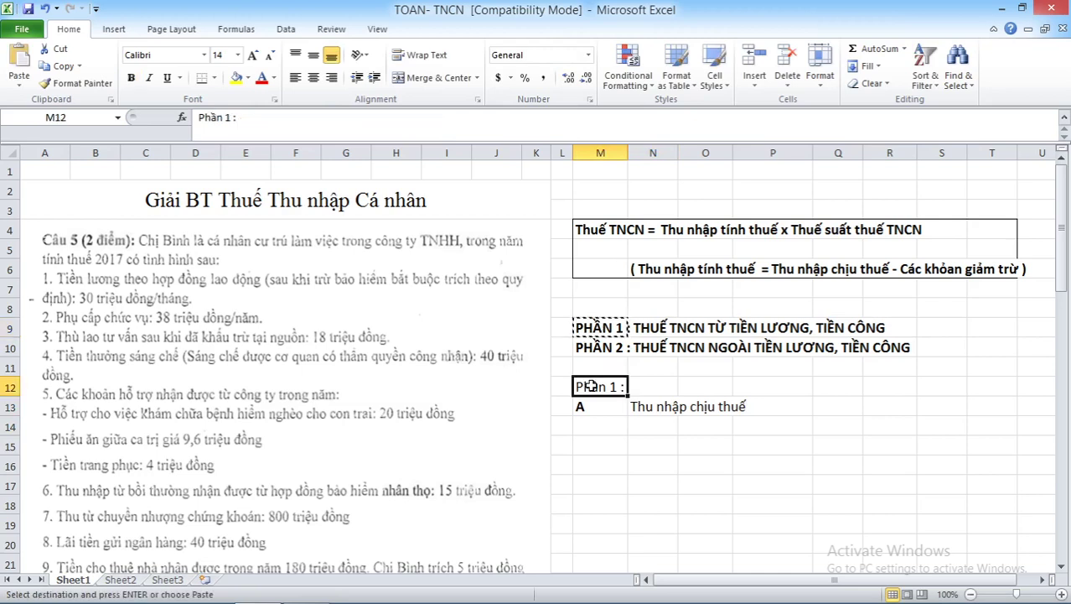
key(ctrl+v)
click(590, 423)
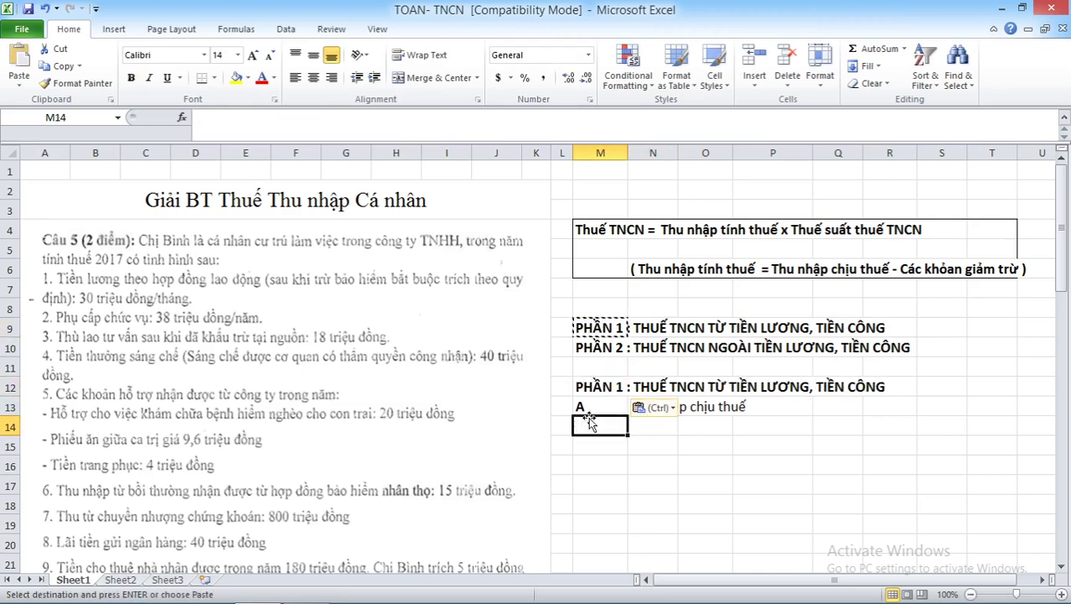
click(713, 406)
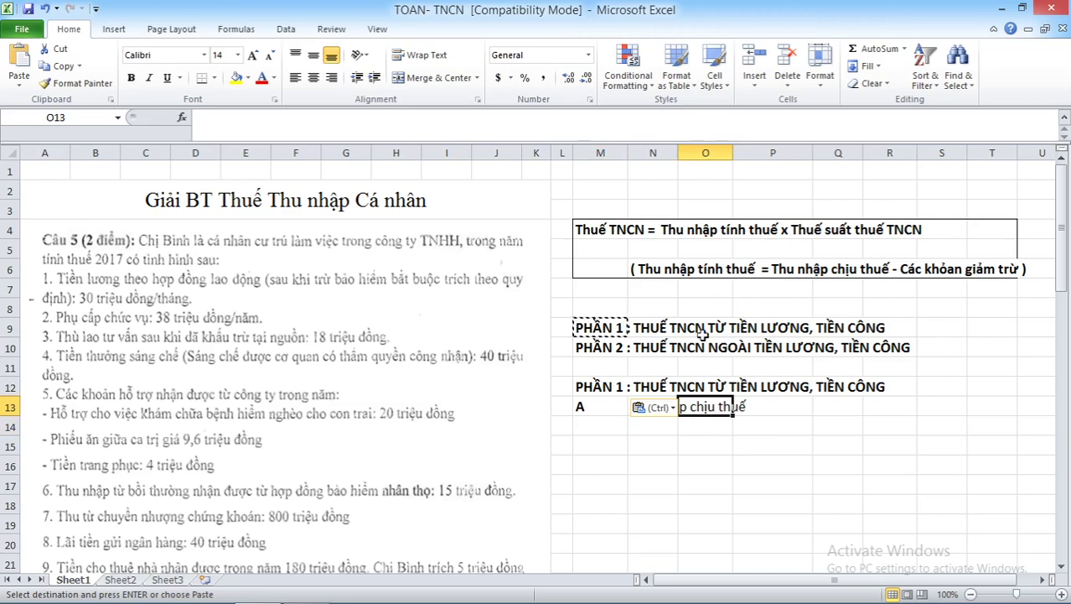
click(704, 443)
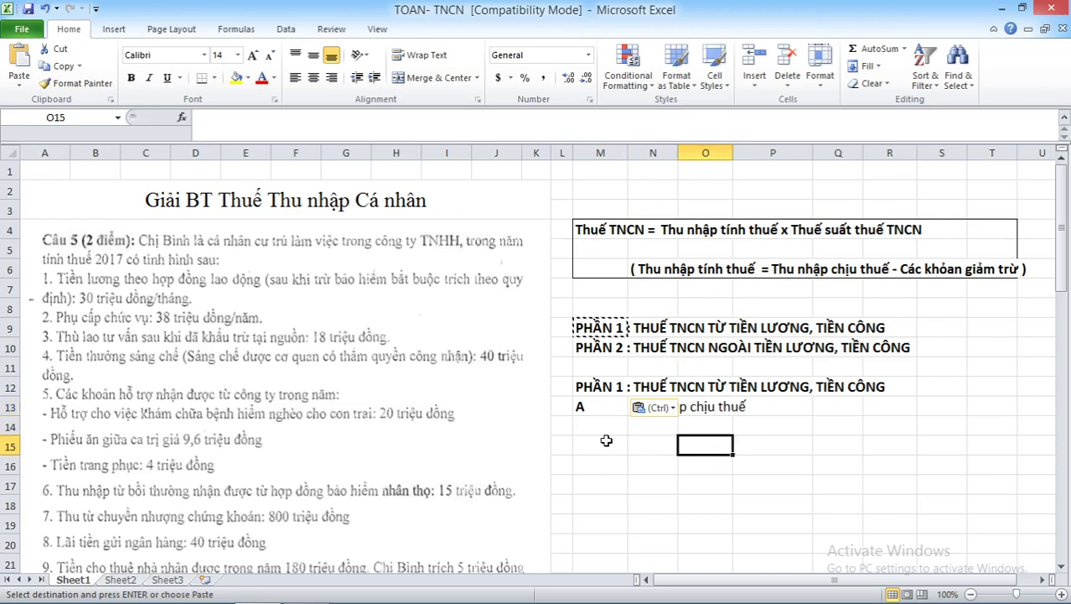
key(Up)
key(Up)
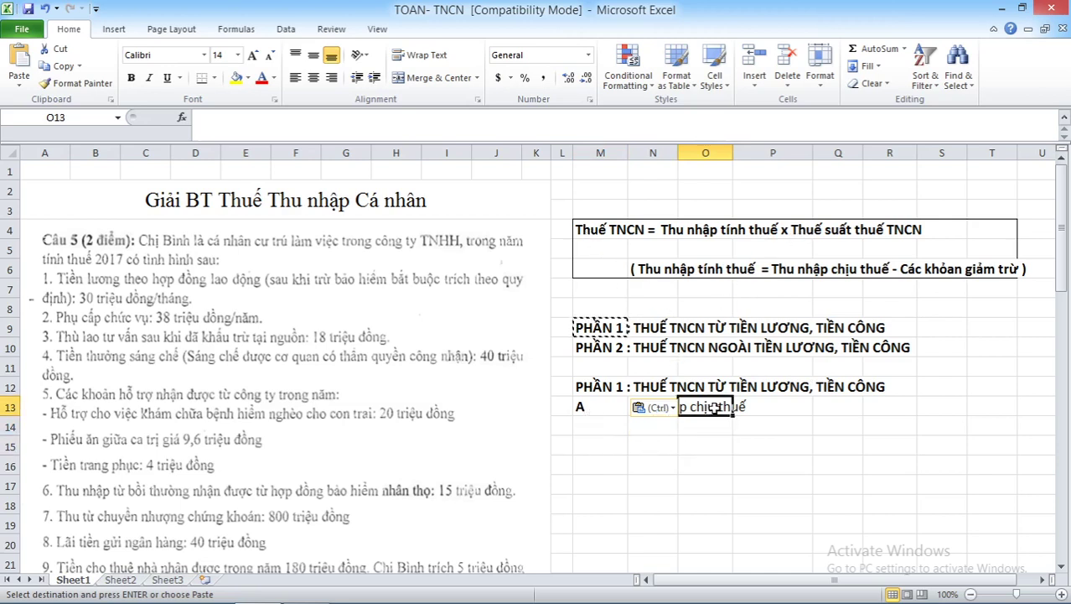
Enter the item "1: Tiền lương" in M14 and its annual amount as +30*12 in Q14.
click(621, 430)
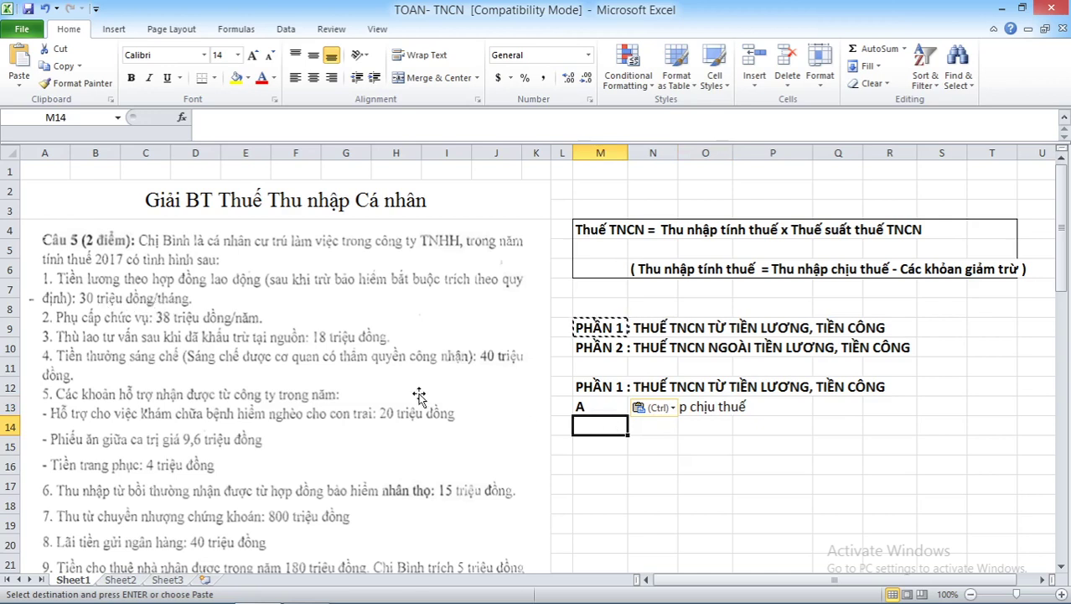
text(1)
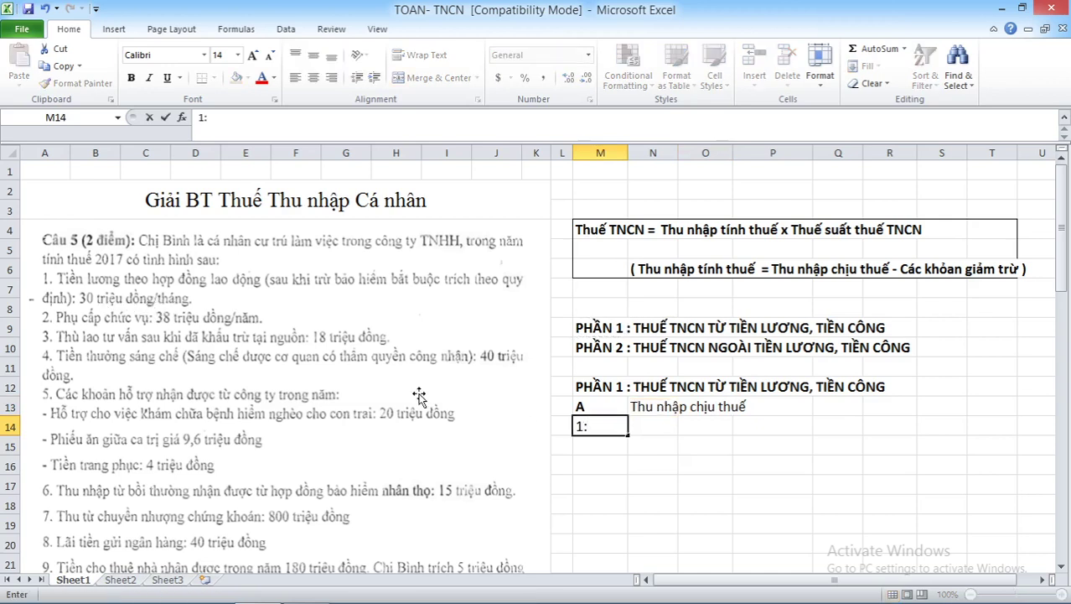
text(: Tiền lương)
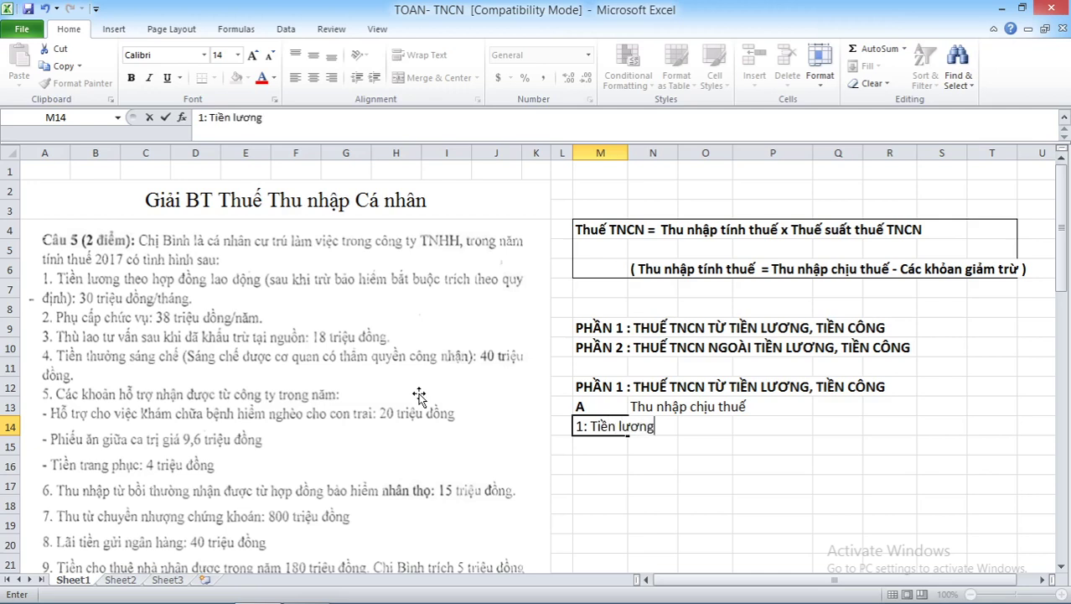
key(Right)
key(Right)
key(Right)
key(Right)
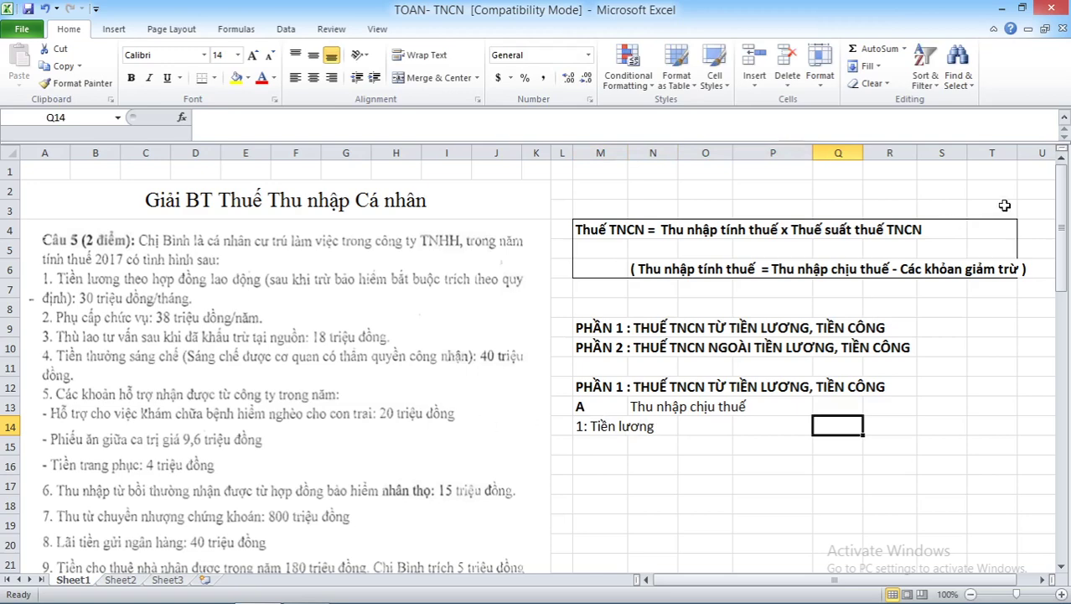
drag(1063, 228, 1063, 314)
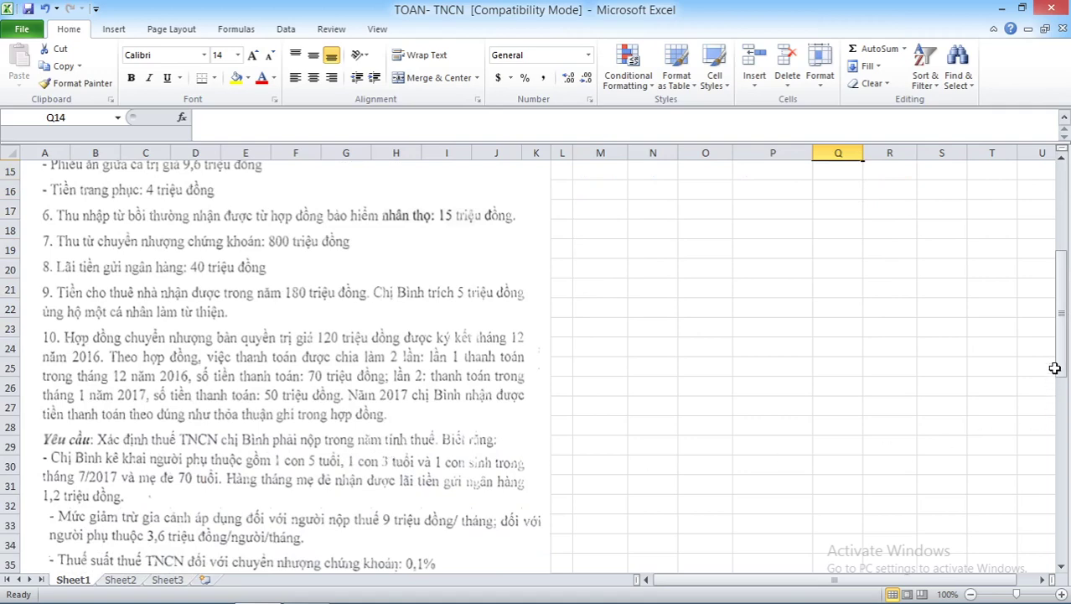
drag(1057, 366, 1057, 281)
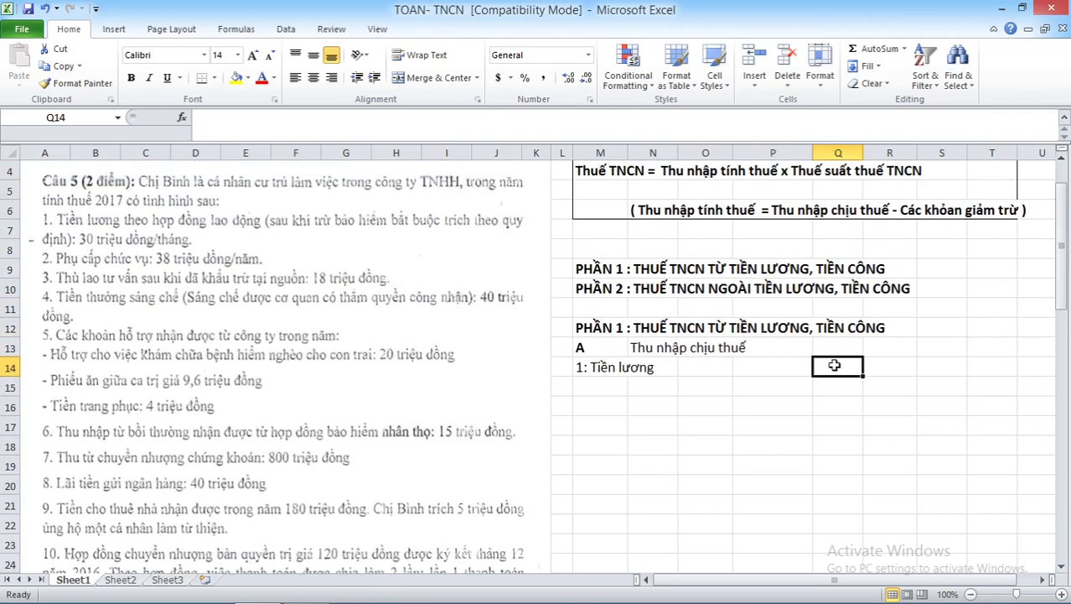
text(+30*12)
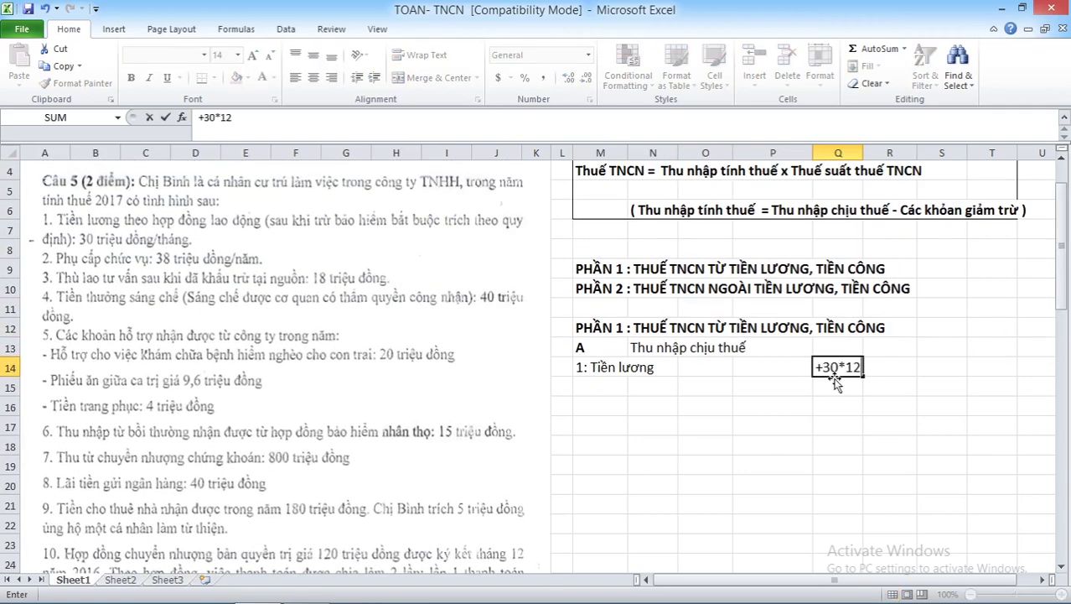
key(Return)
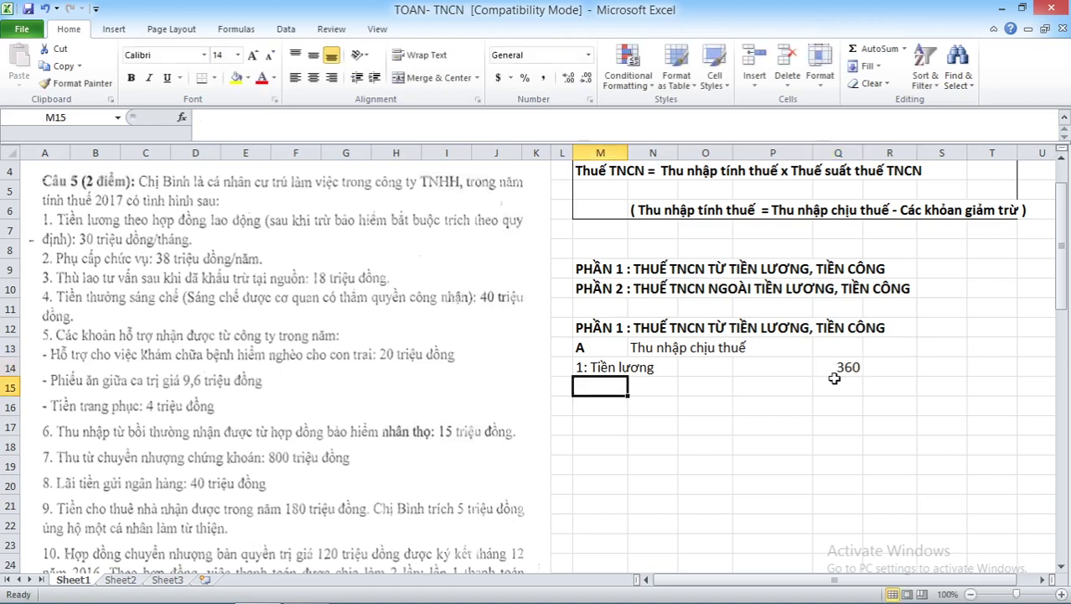
Enter the item "2: Phụ cấp" in M15 and its amount 38 in Q15.
text(2)
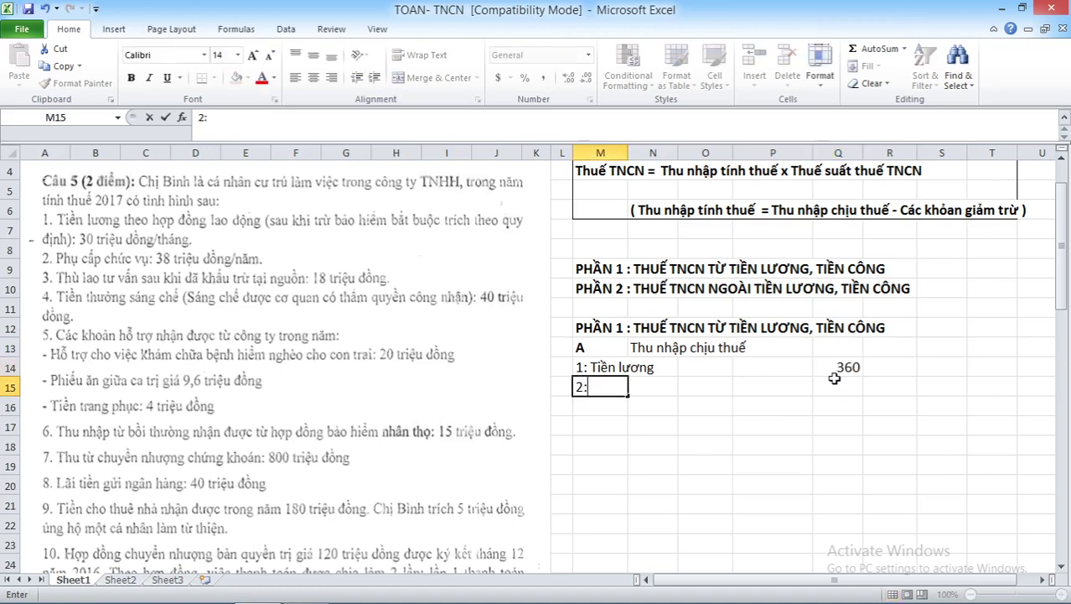
text(: Phụ caấp)
key(Right)
key(Right)
key(Right)
key(Right)
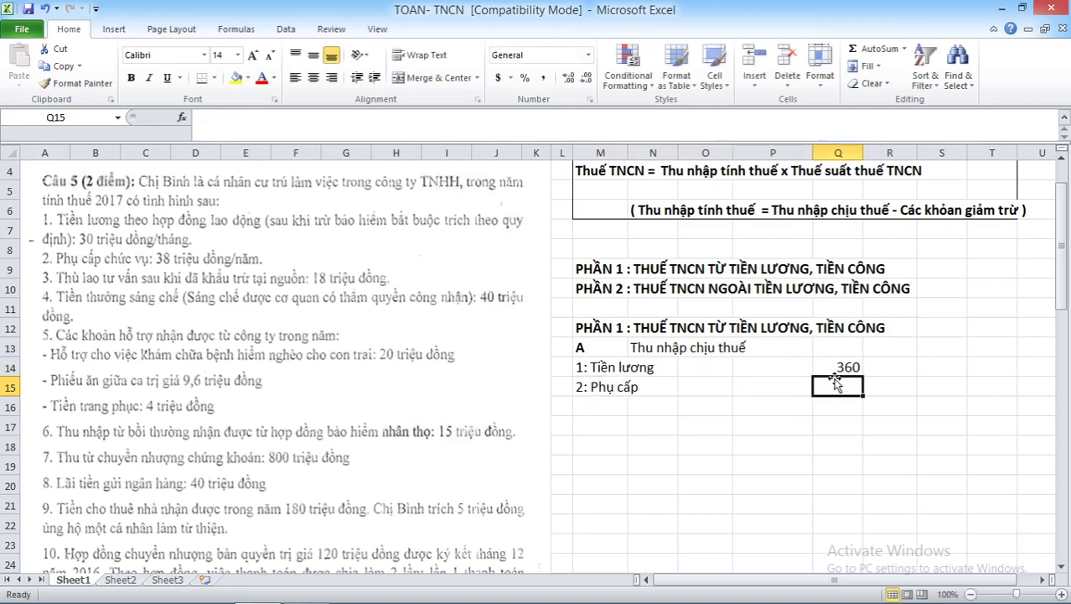
text(38)
key(Return)
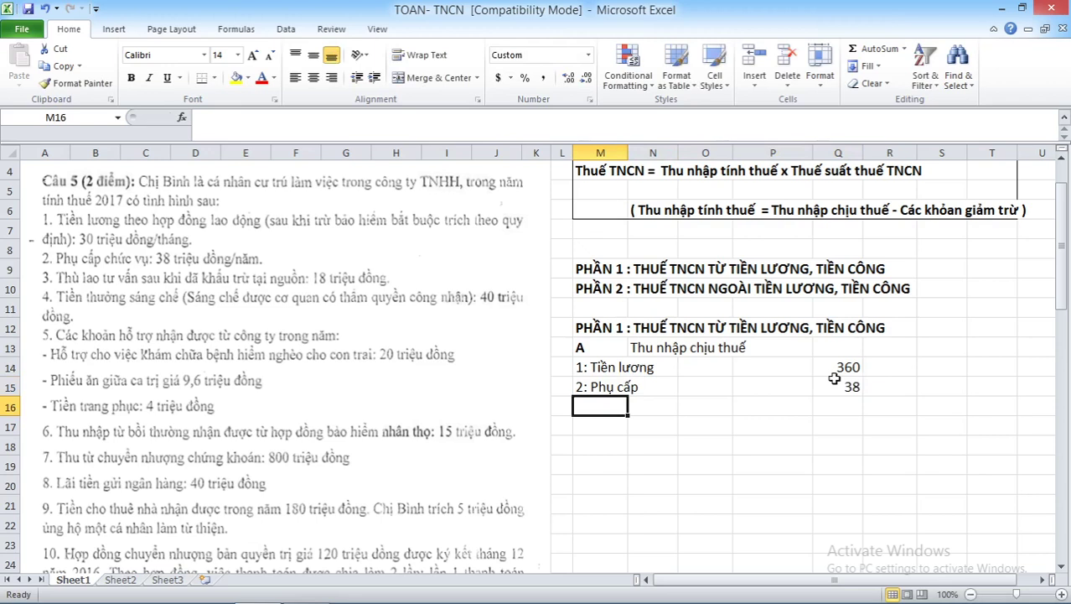
Enter the item "3: Thù lao tư vấn" in M16 and its pre-withholding amount as +18/(1-0.1) in Q16.
text(3)
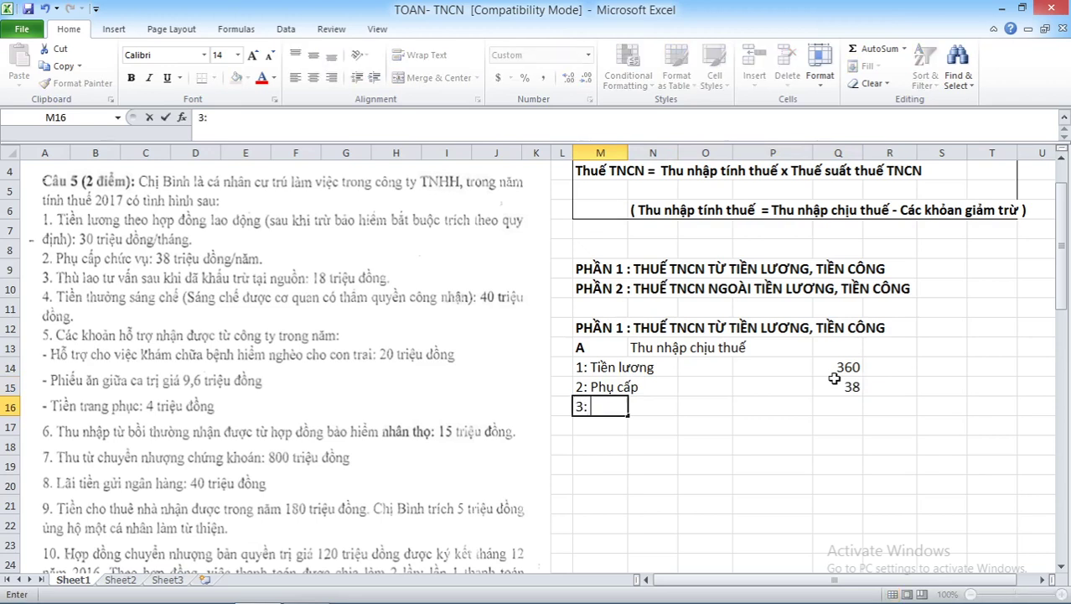
text(: Thu)
text( lao tư vấn)
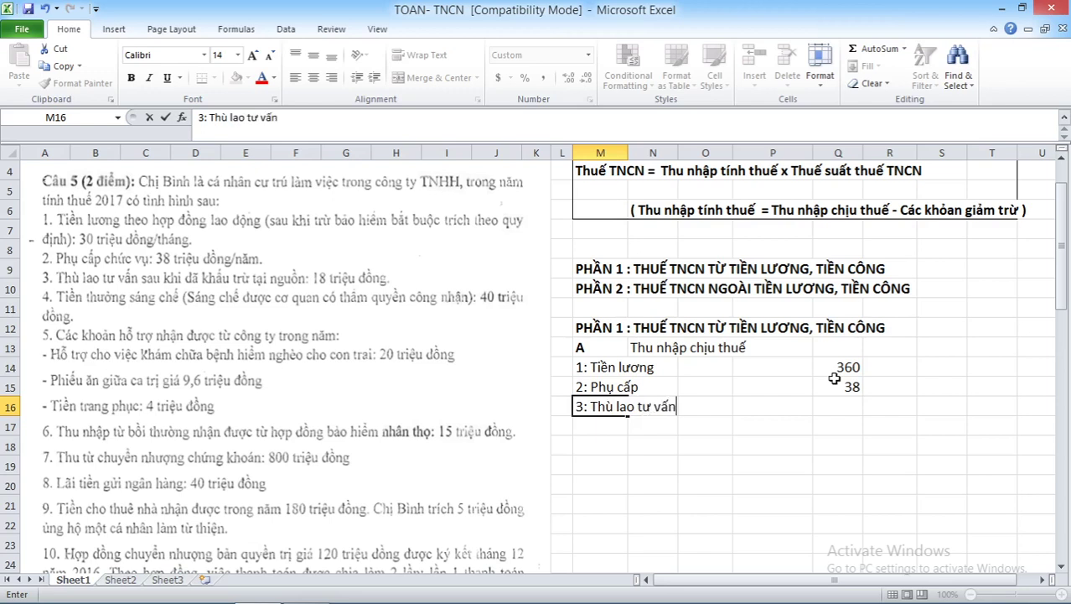
key(Tab)
key(Tab)
key(Tab)
key(Tab)
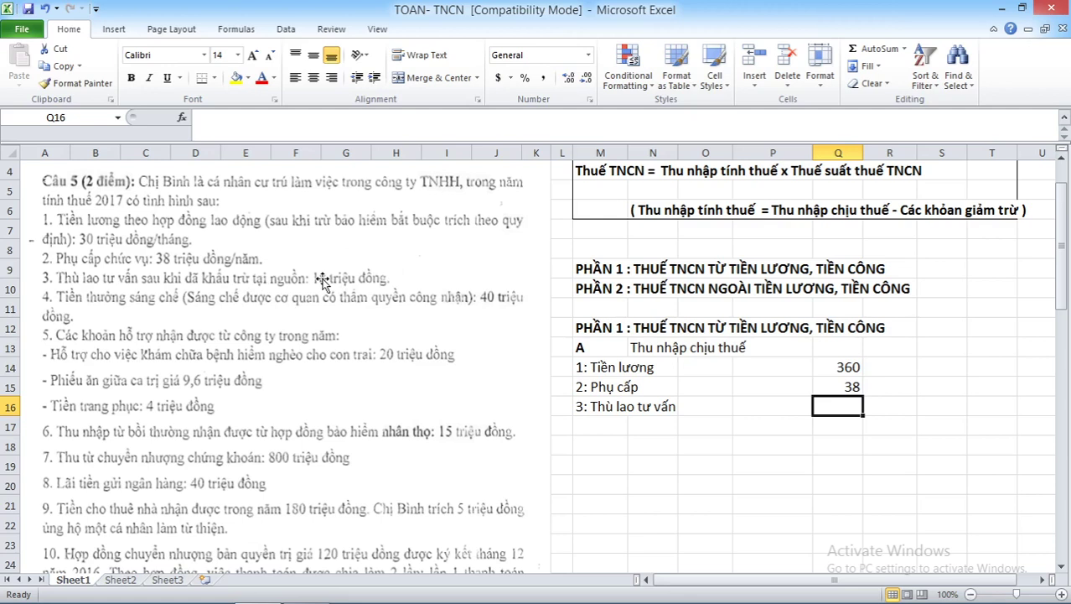
text(+)
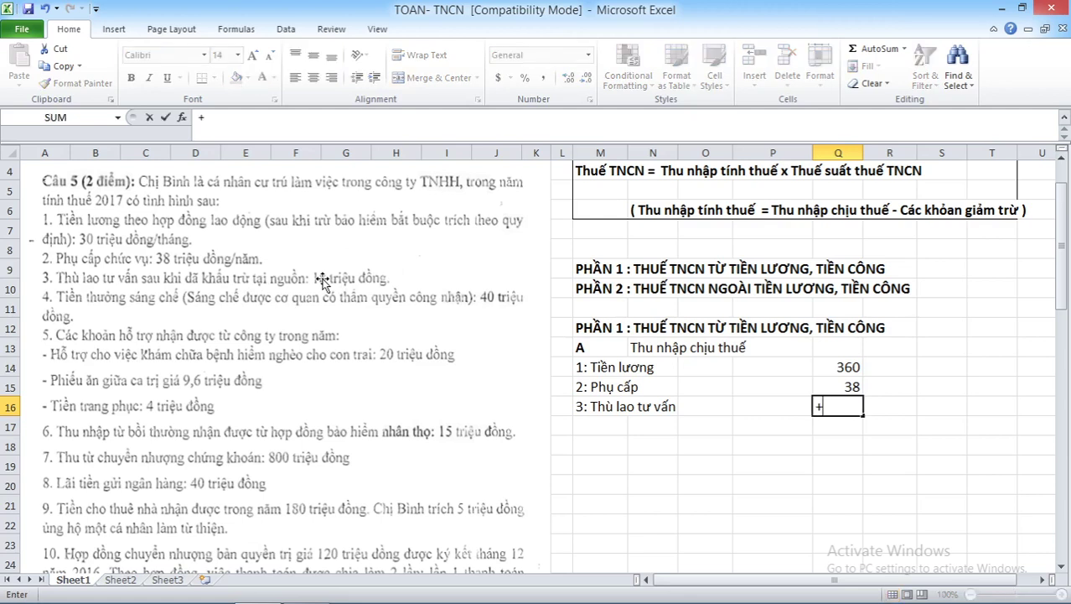
text(18/(1-)
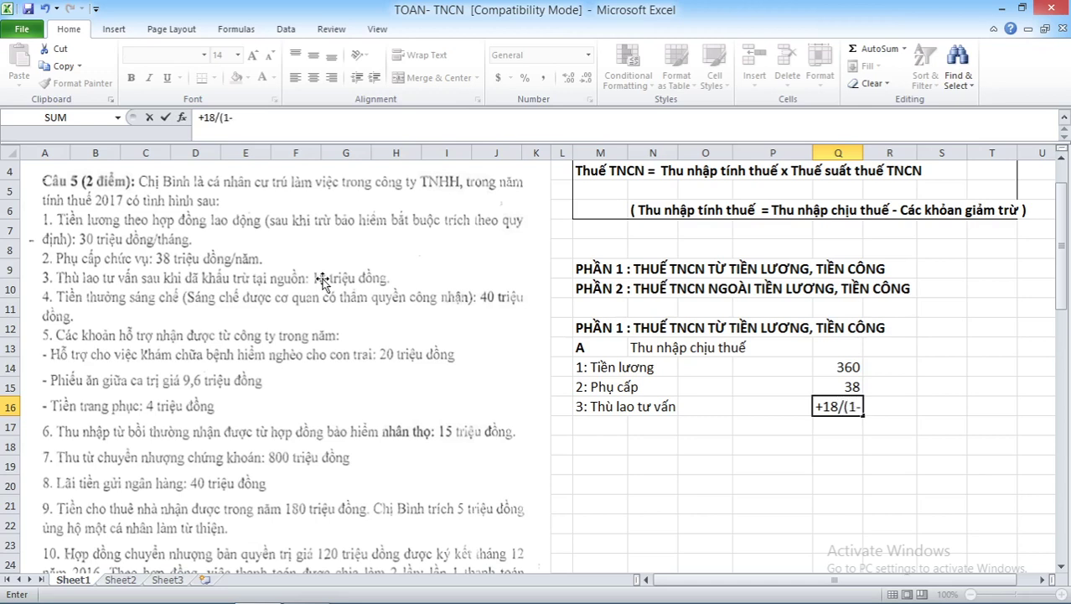
text(0.1))
key(Return)
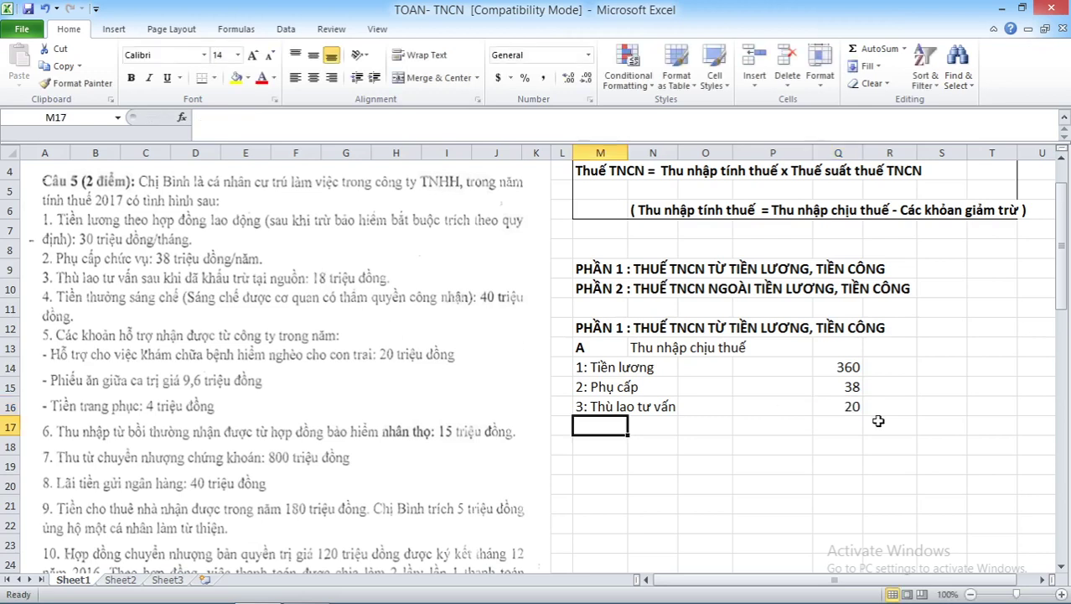
click(849, 403)
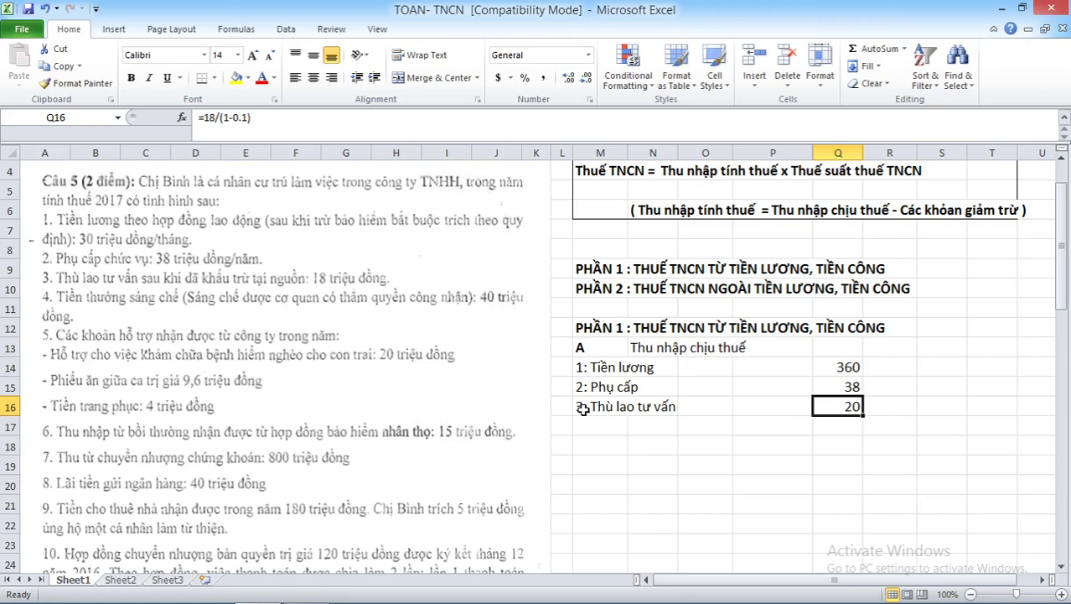
drag(584, 409, 854, 407)
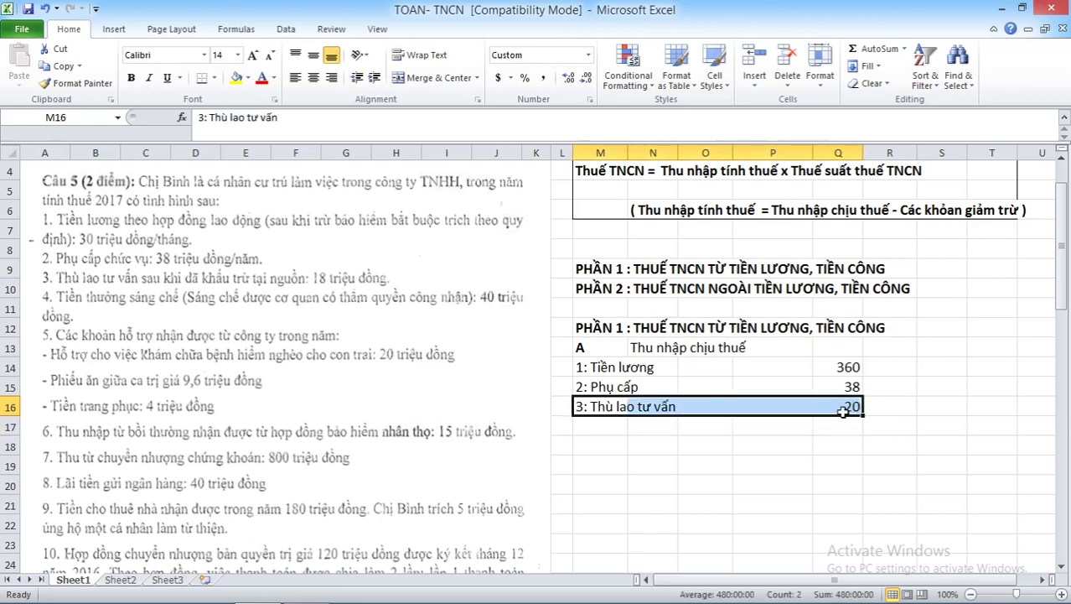
click(845, 407)
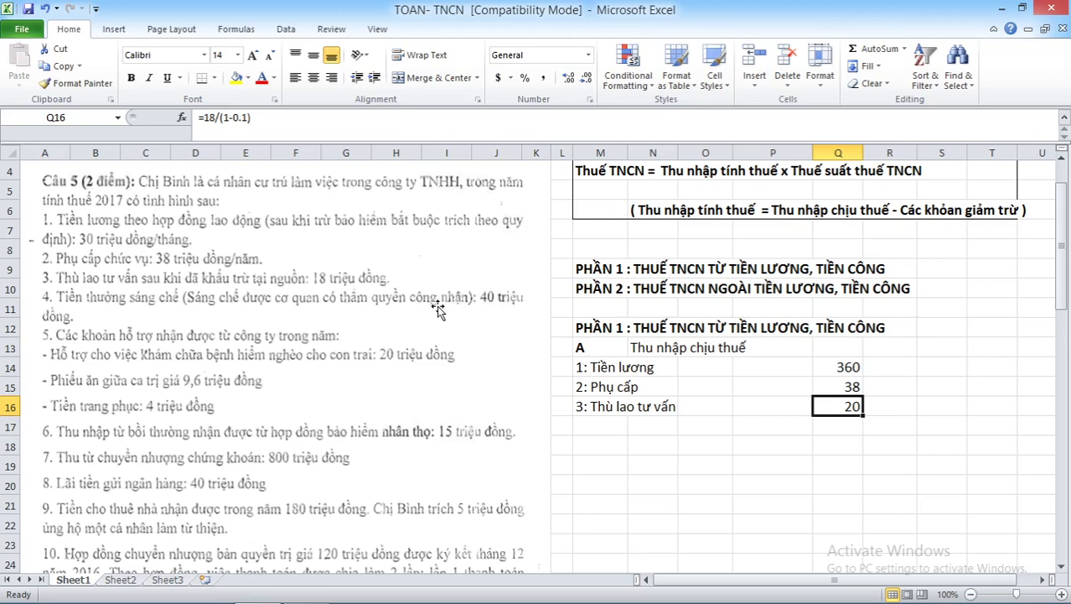
Work out the monthly value of the mid-shift meal vouchers in Q17 with +9.6/12.
click(490, 301)
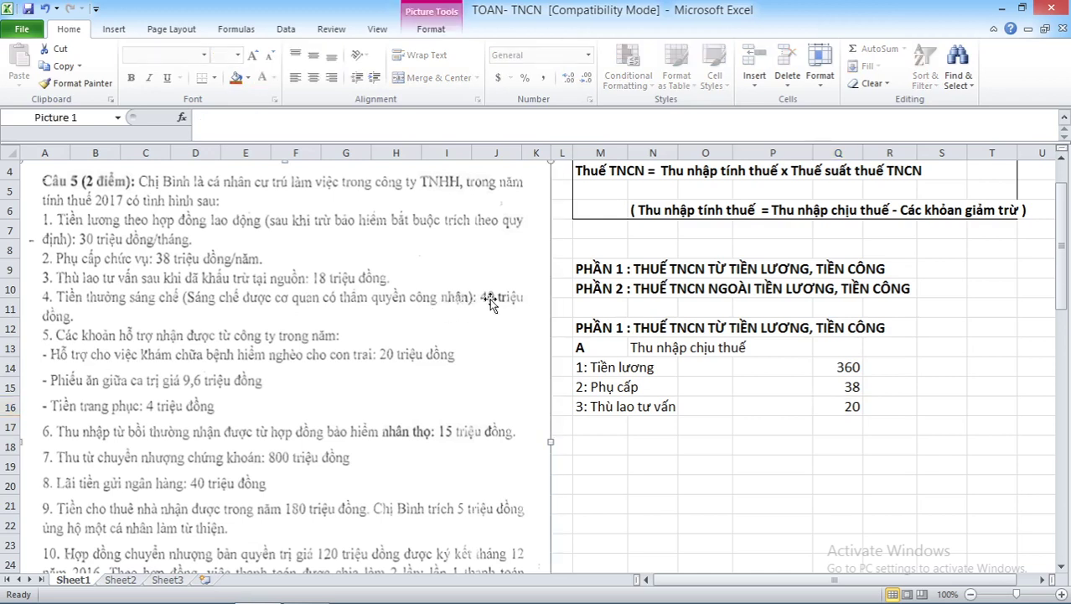
click(606, 423)
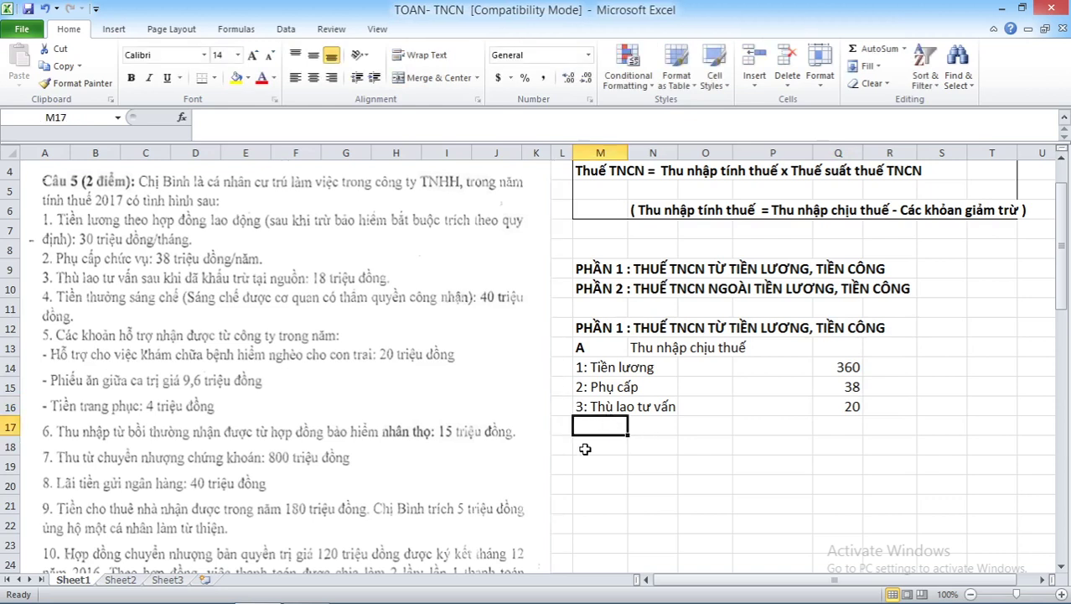
click(59, 354)
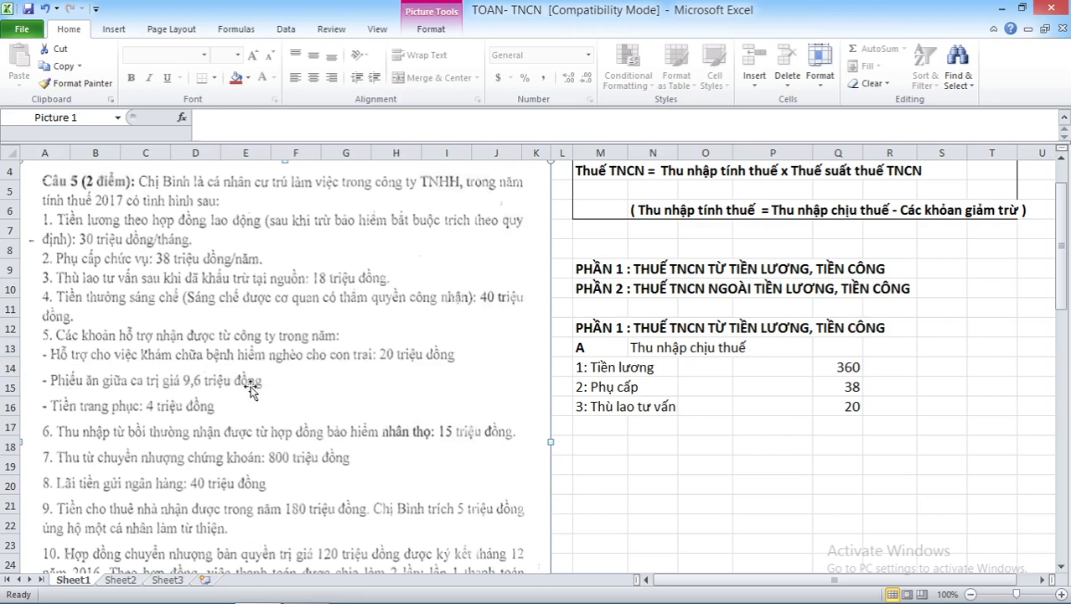
click(820, 429)
text(+)
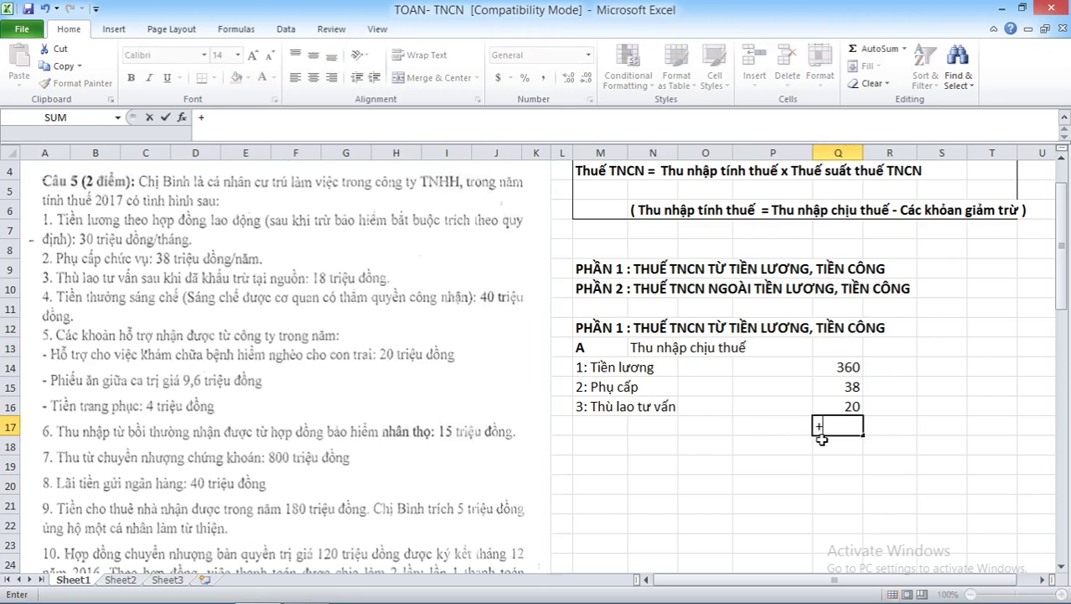
text(9.6/12)
key(Return)
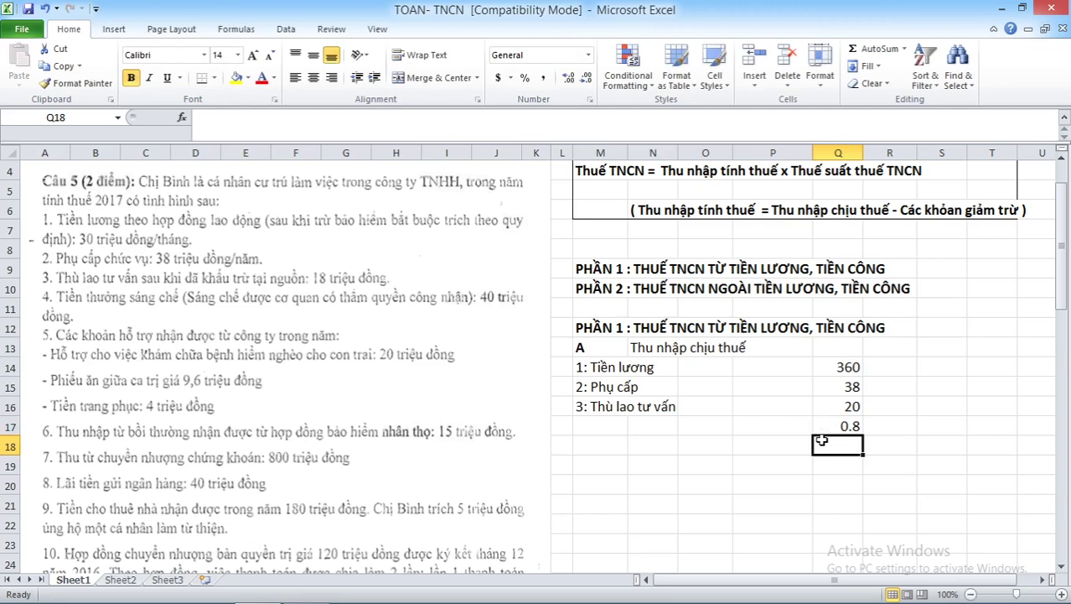
Replace Q17 with 800000, enter 730000 in Q18, and subtract Q18 from Q17 in Q19.
key(Up)
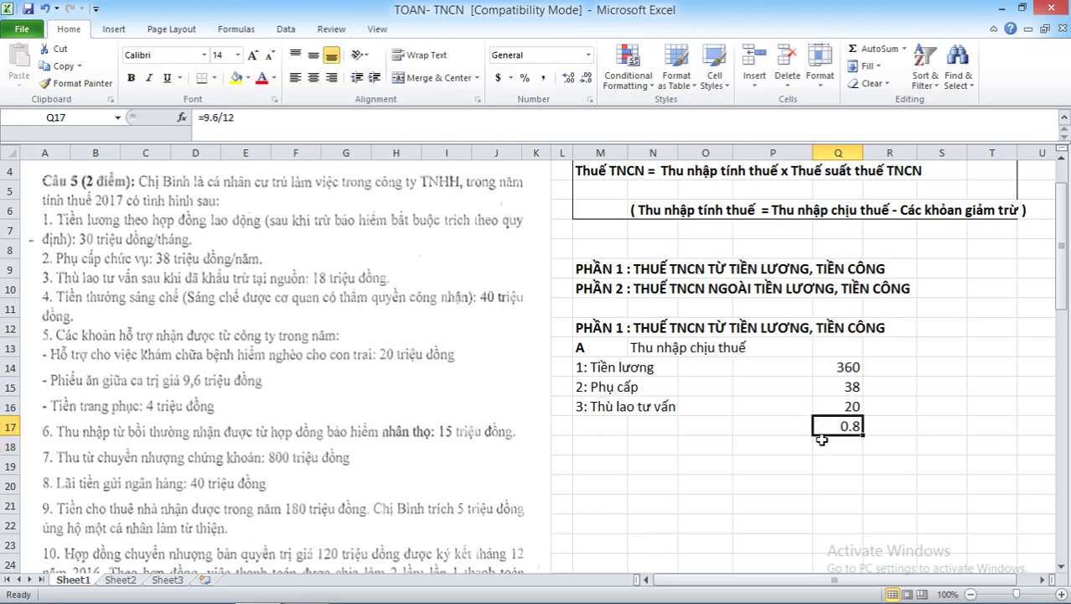
text(800000)
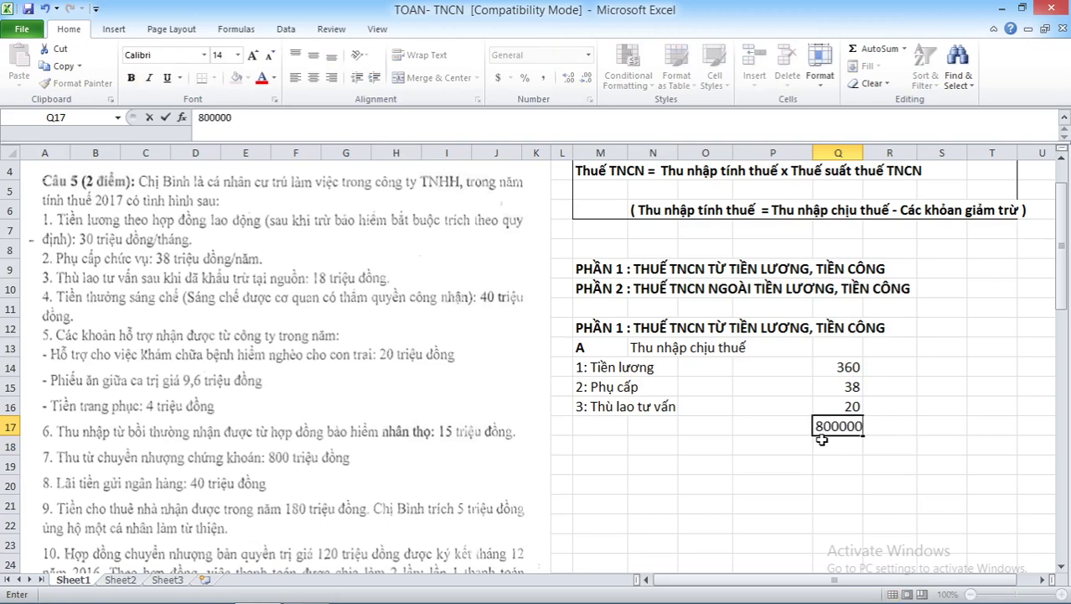
key(Return)
text(7)
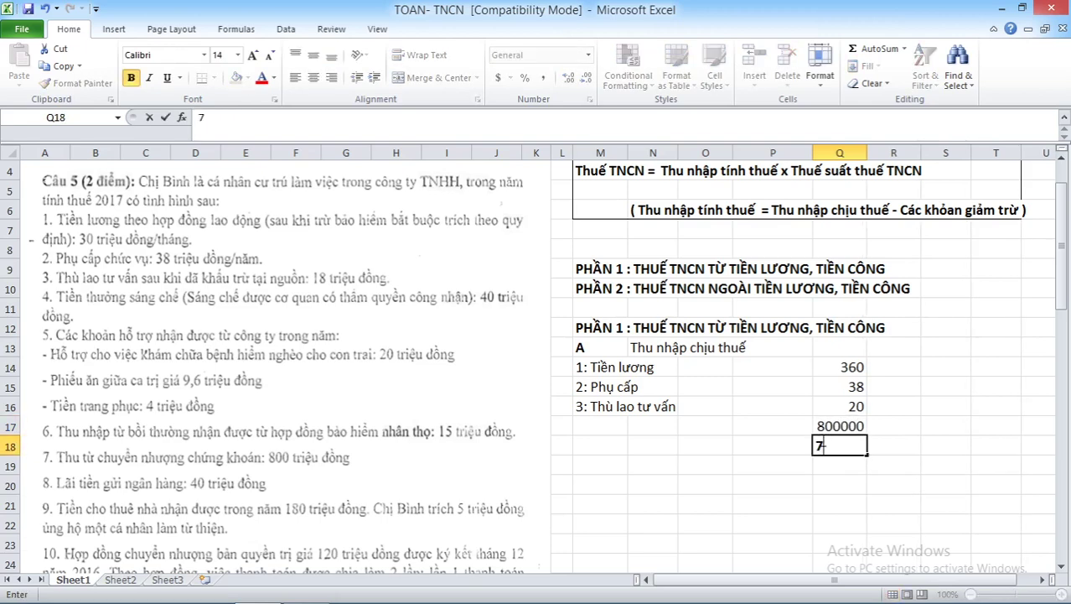
text(30000)
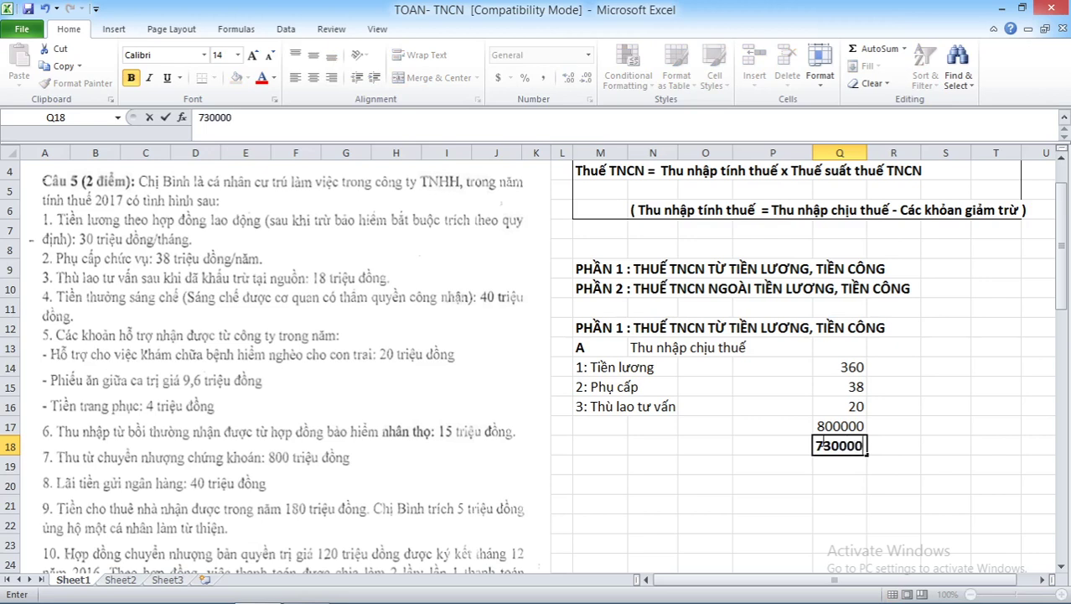
key(Return)
text(+)
key(Up)
key(Up)
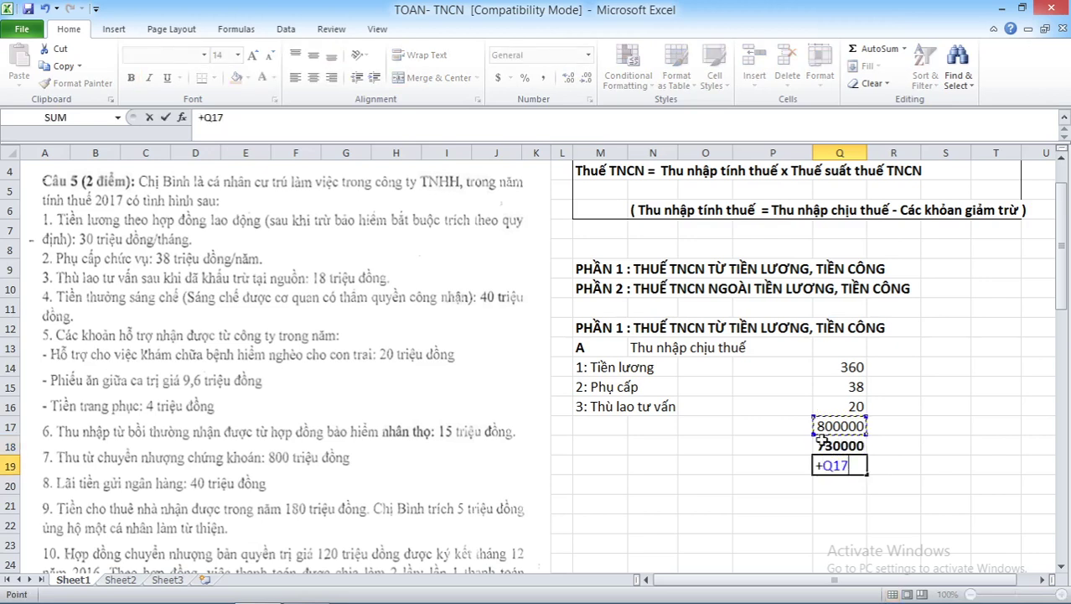
text(-)
key(Up)
key(Return)
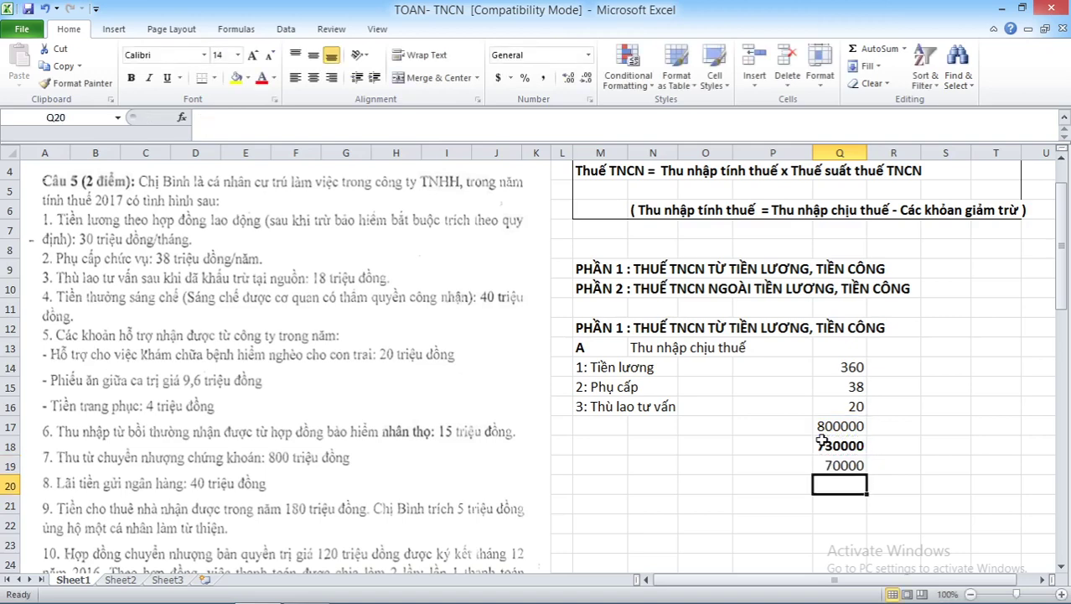
Format Q17:Q19 with thousands separators and no decimal places.
drag(822, 426, 827, 465)
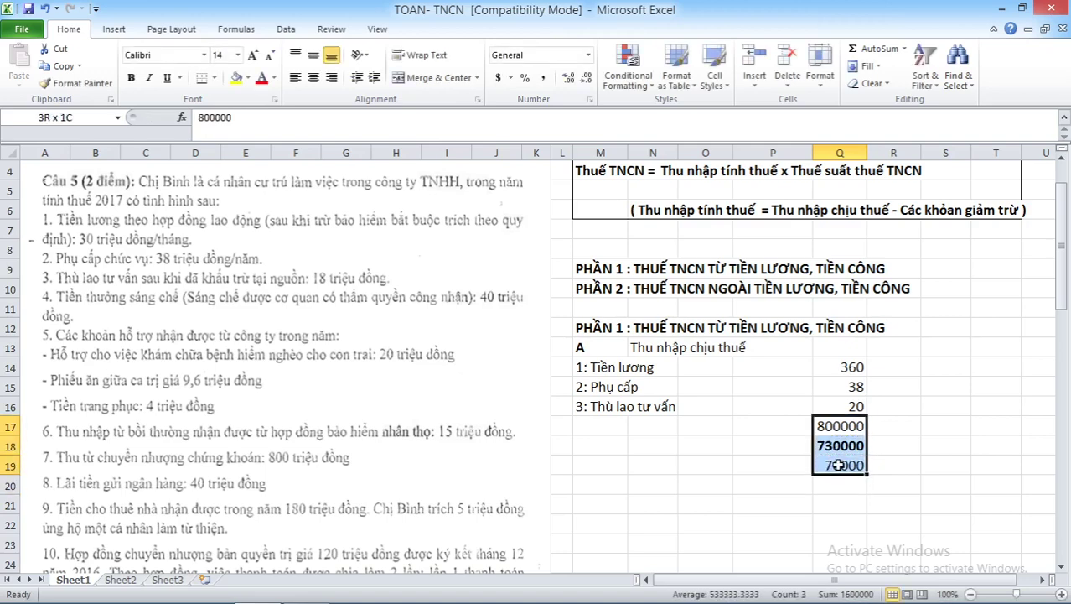
click(543, 77)
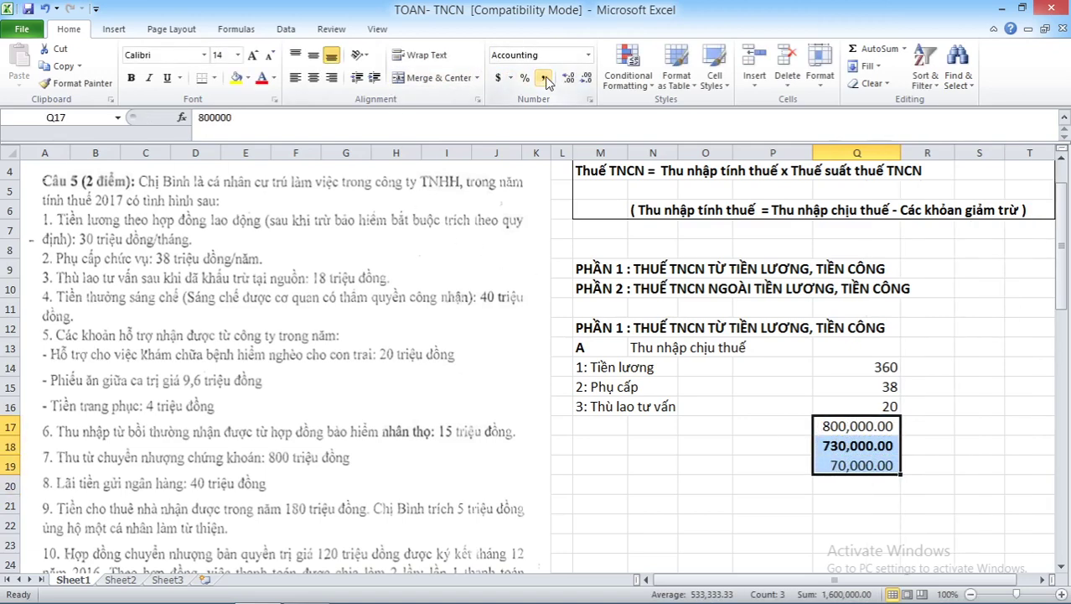
click(585, 78)
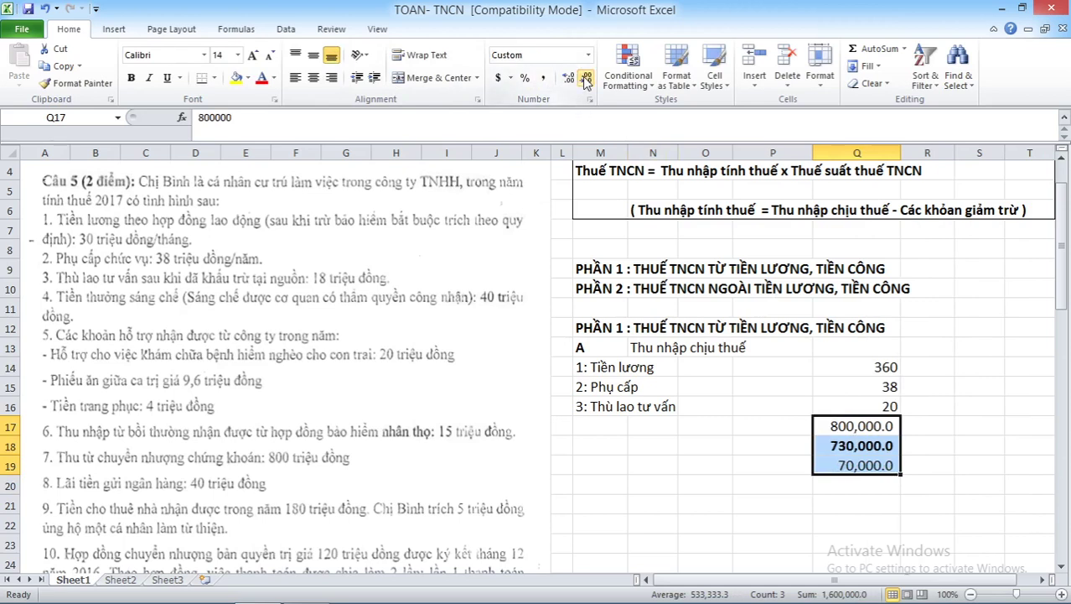
click(585, 78)
click(836, 446)
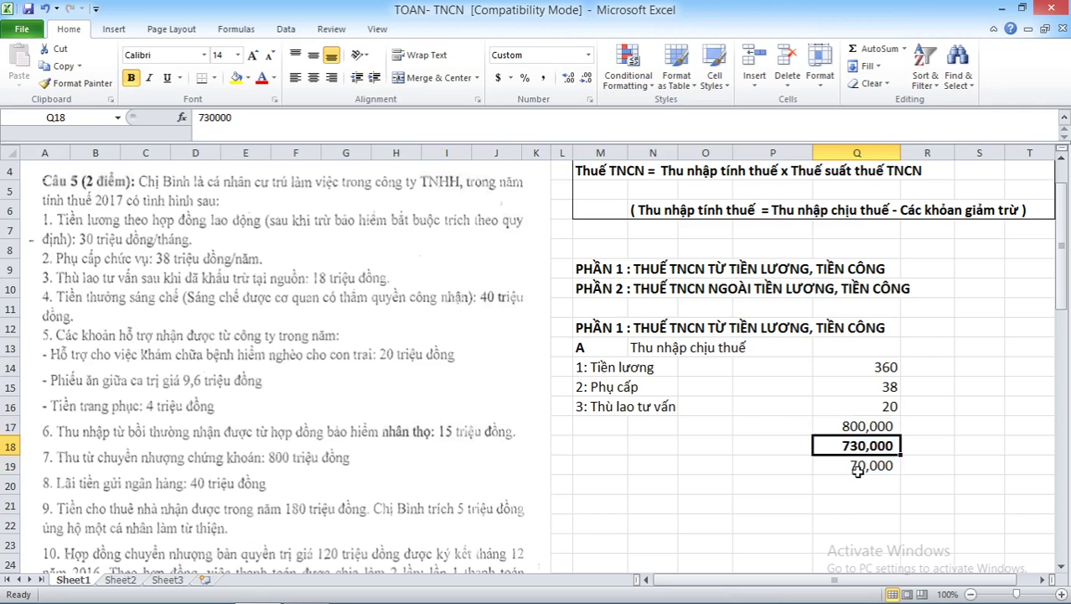
Review the meal allowance comparison in Q17:Q19 and clear the contents of those cells.
click(826, 429)
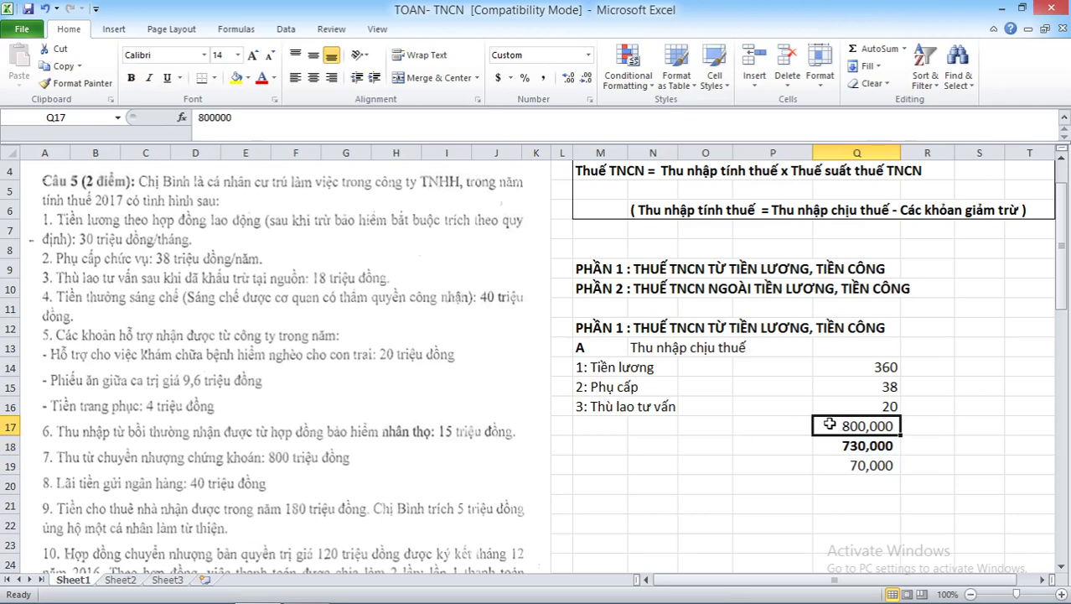
click(833, 466)
click(827, 425)
click(849, 467)
drag(843, 426, 845, 459)
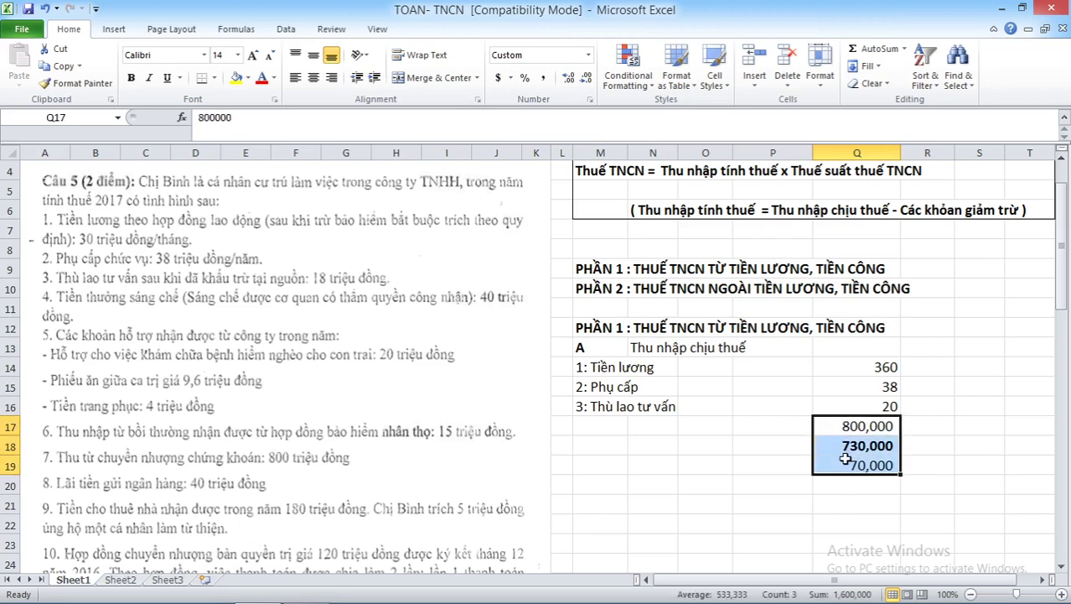
key(Delete)
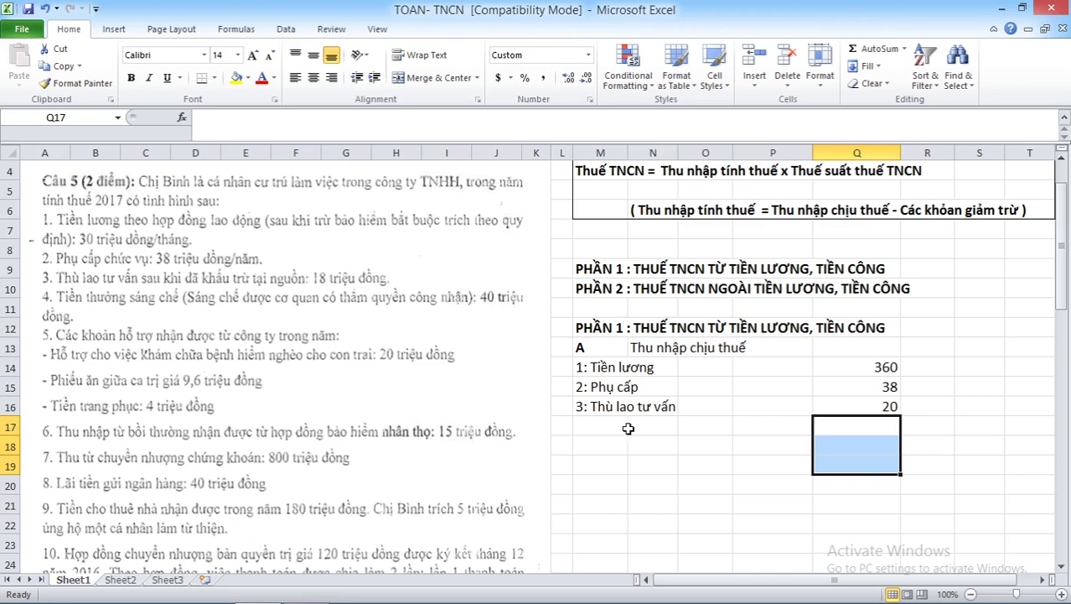
click(854, 430)
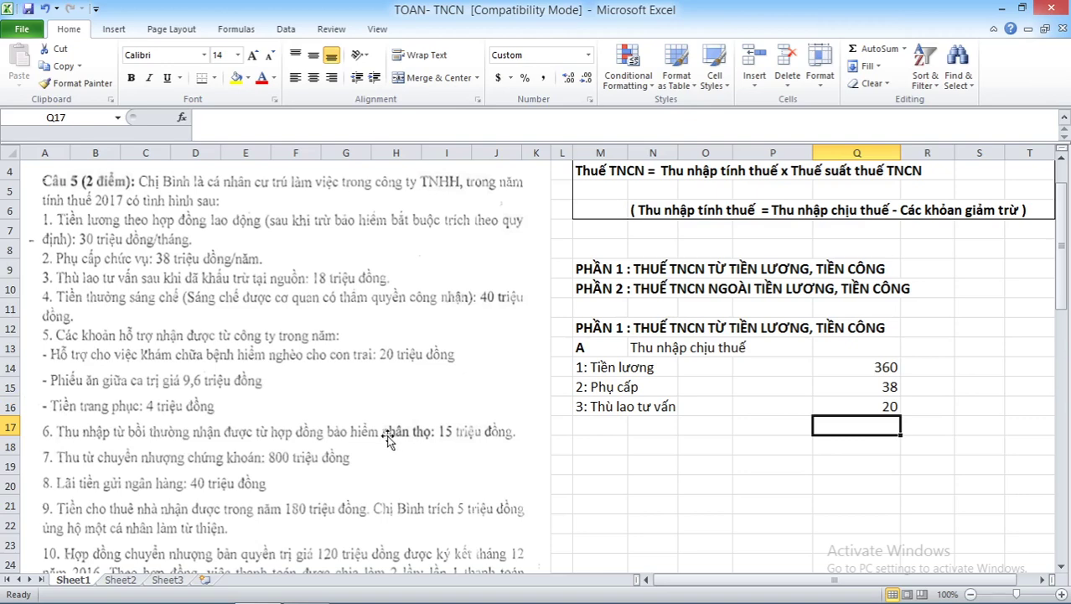
Enter the label "Tổng" in N17 beneath the taxable income items.
scroll(388, 441, down, 1)
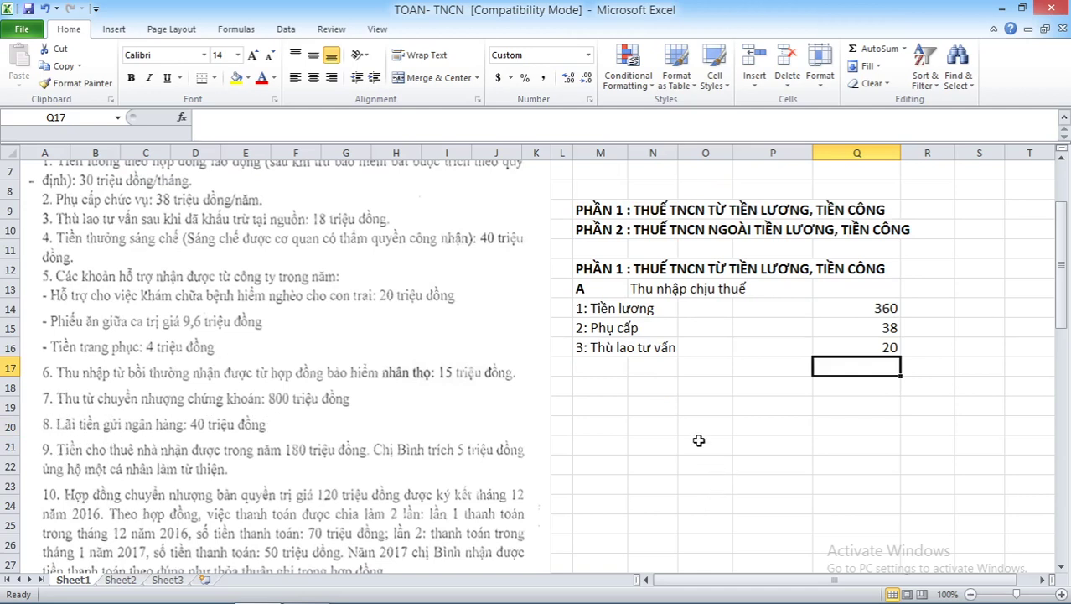
click(614, 385)
click(654, 387)
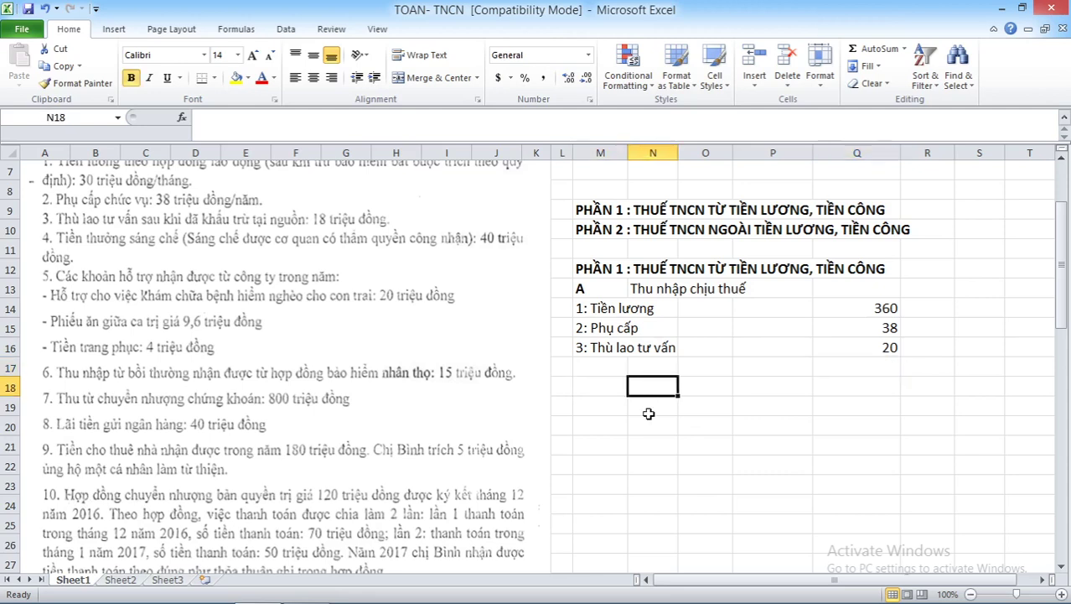
click(650, 366)
text(Toổng)
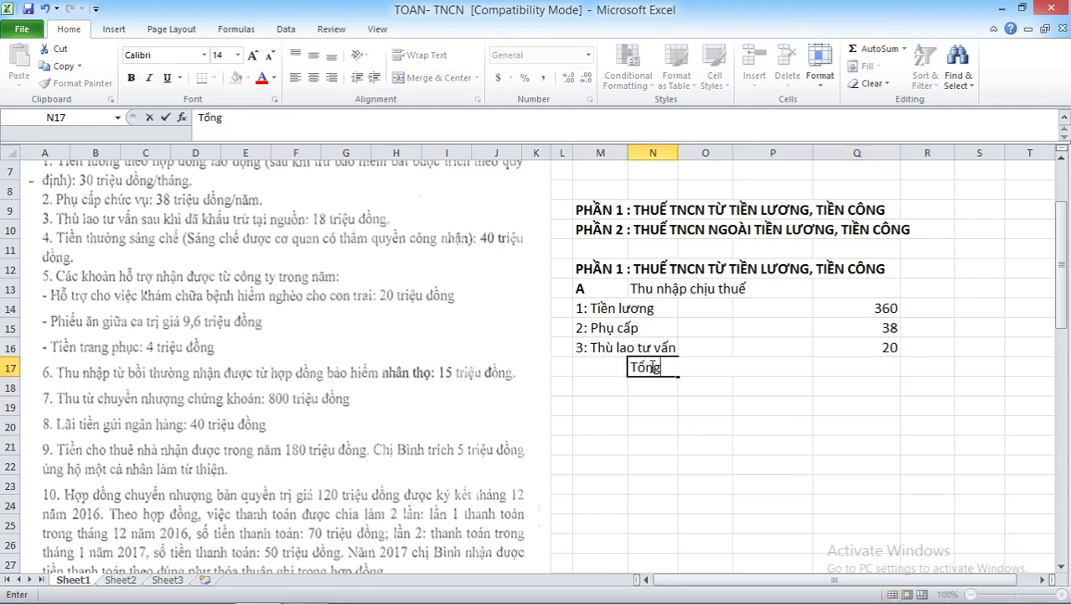
Total the three taxable income amounts in Q17 with +sum(Q14:Q16).
key(Tab)
key(Tab)
key(Tab)
text(+sum()
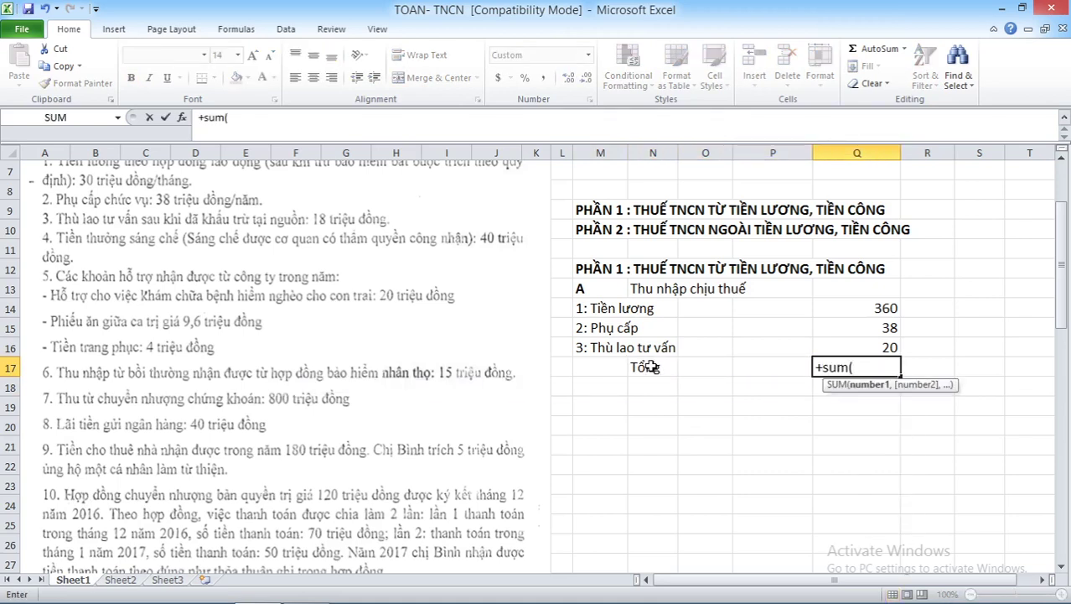
key(Up)
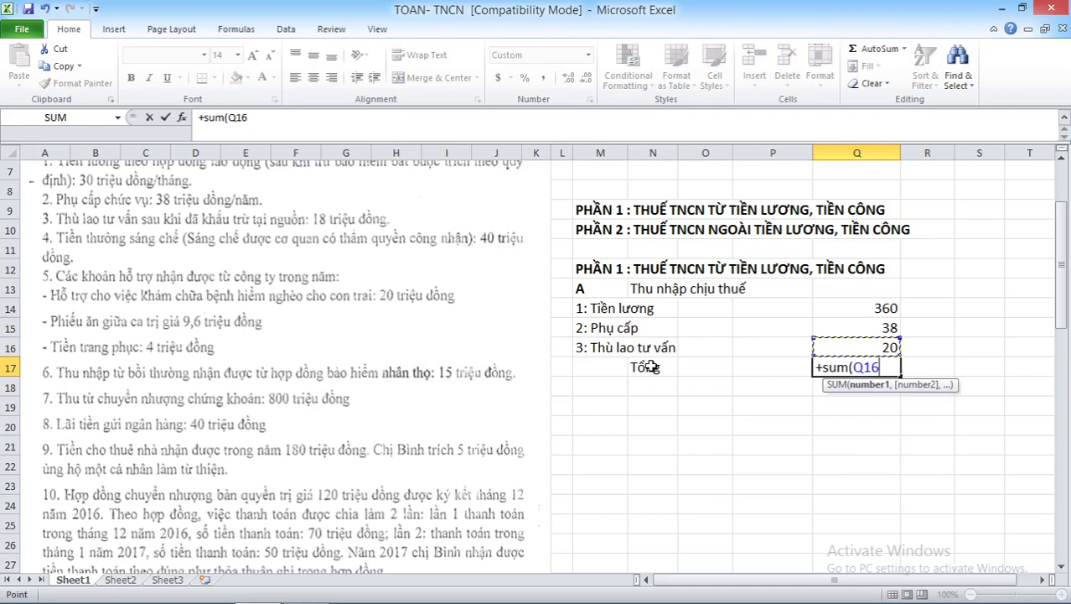
key(shift+Up)
key(shift+Up)
text())
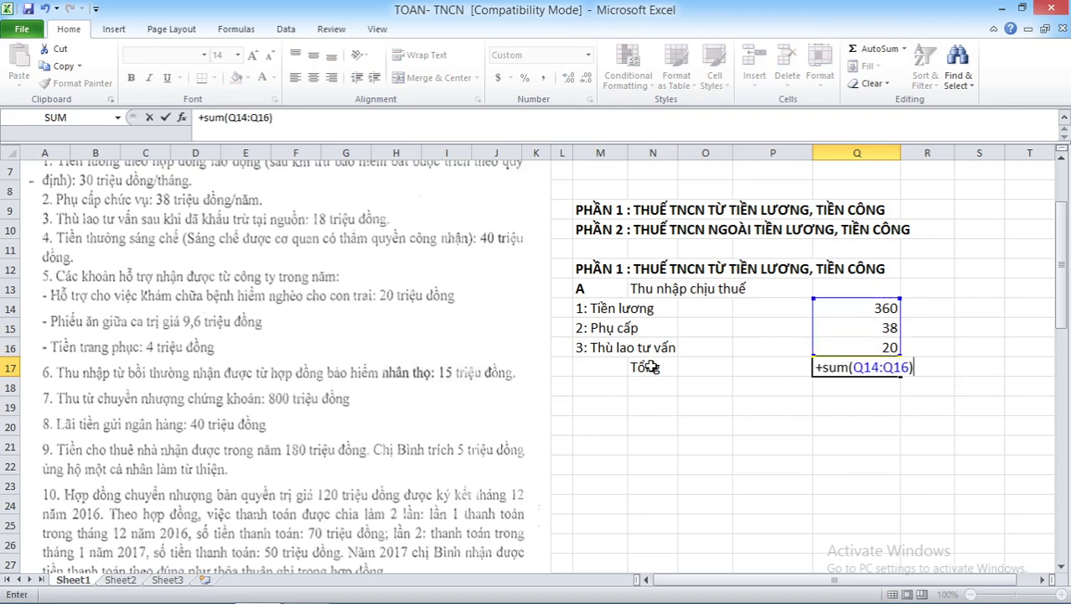
key(Return)
key(Up)
key(Right)
key(Right)
key(Right)
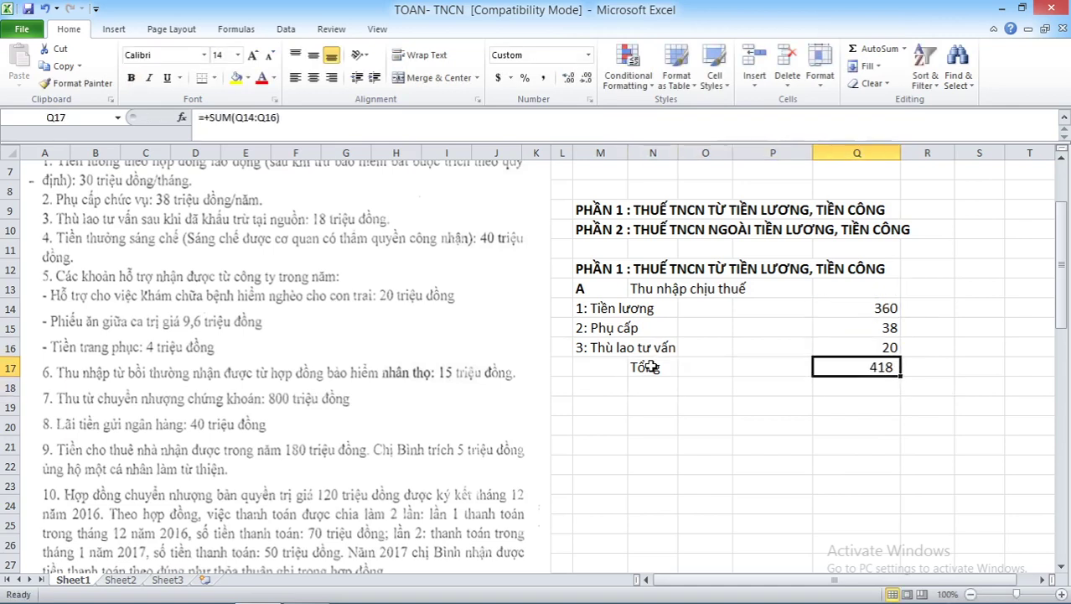
Make the total in Q17 bold and enter a bold section letter "B" in M19.
key(ctrl+b)
click(593, 387)
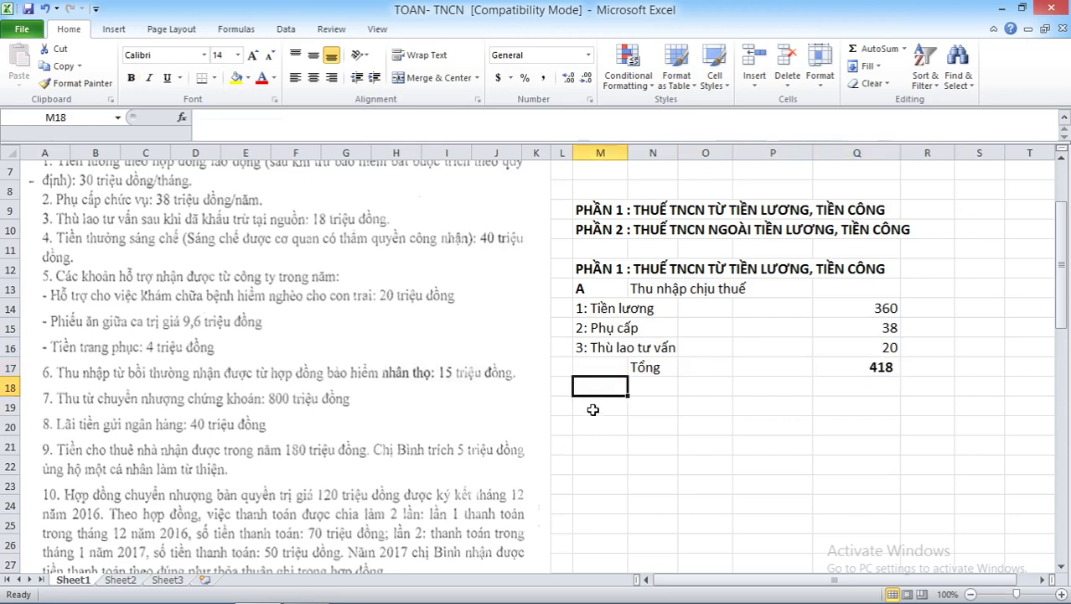
click(593, 408)
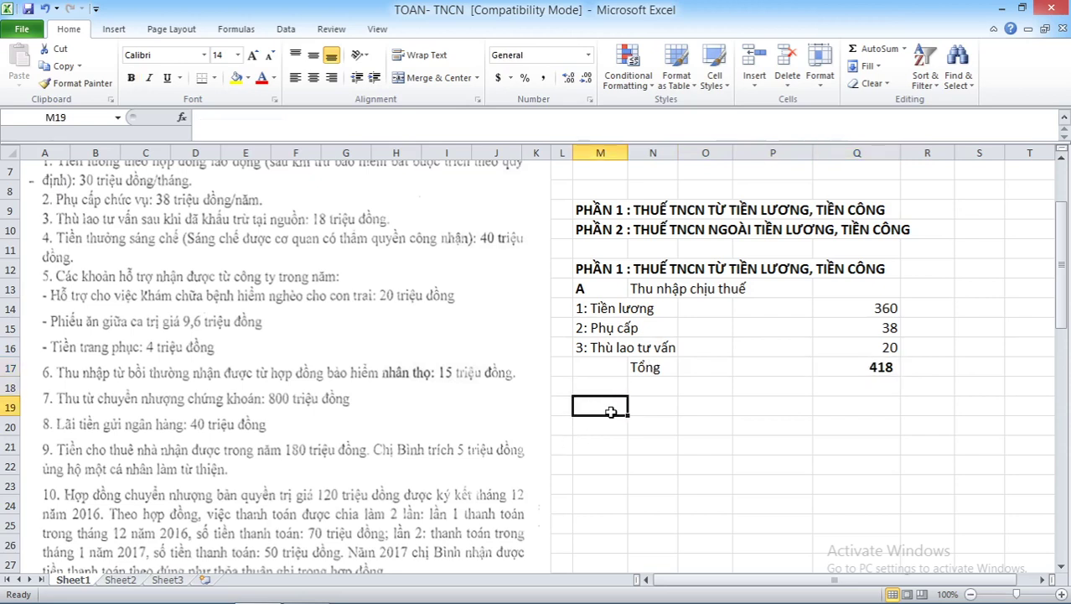
text(B)
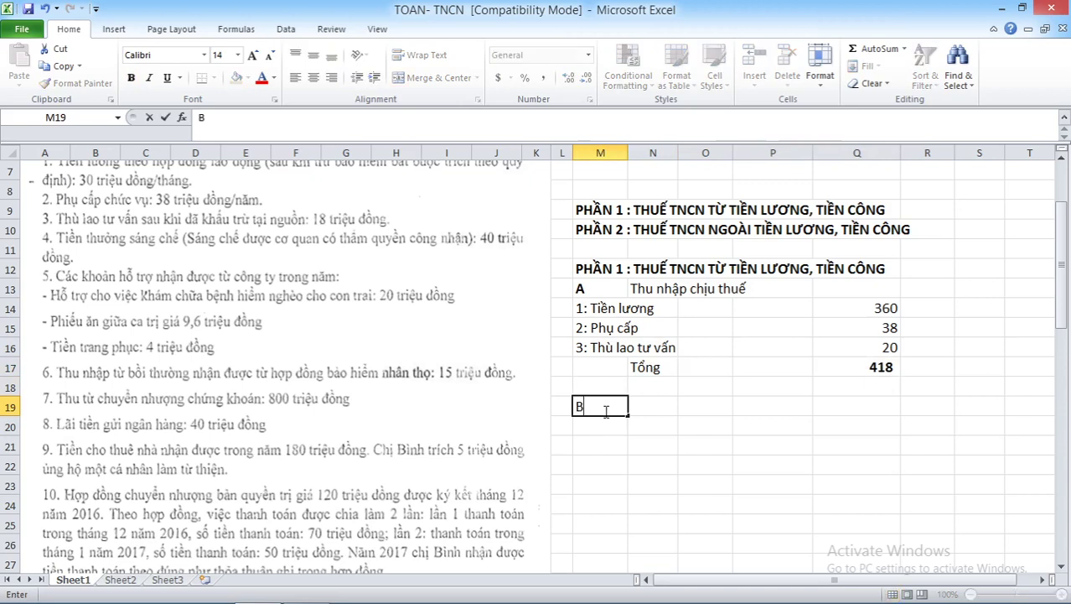
key(ctrl+b)
drag(605, 408, 549, 416)
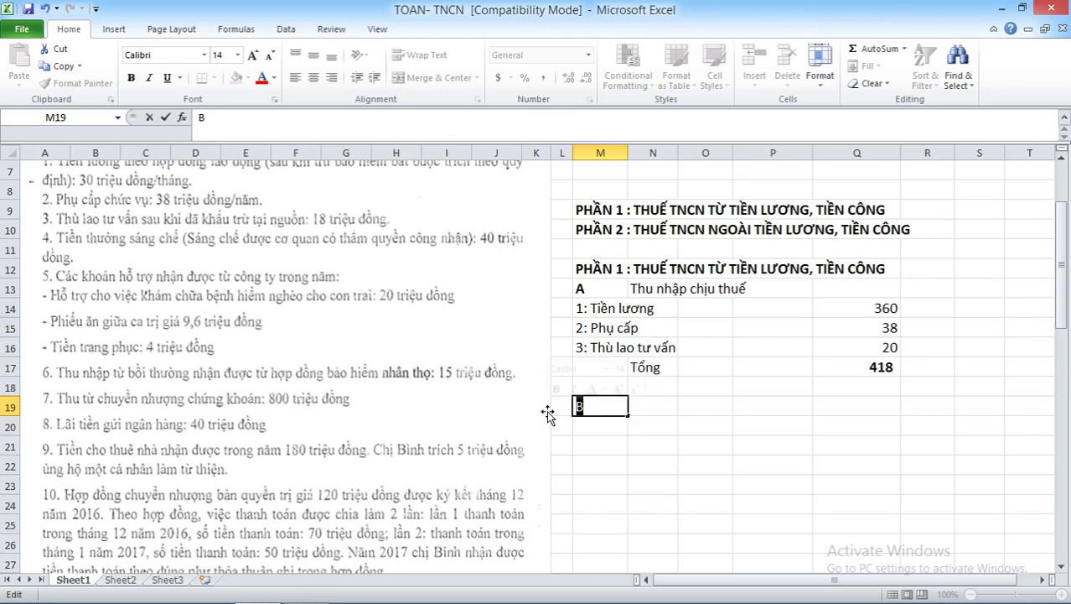
key(ctrl+b)
Enter the section heading "Các khoản giảm trừ" in N19 beside the letter B.
click(656, 406)
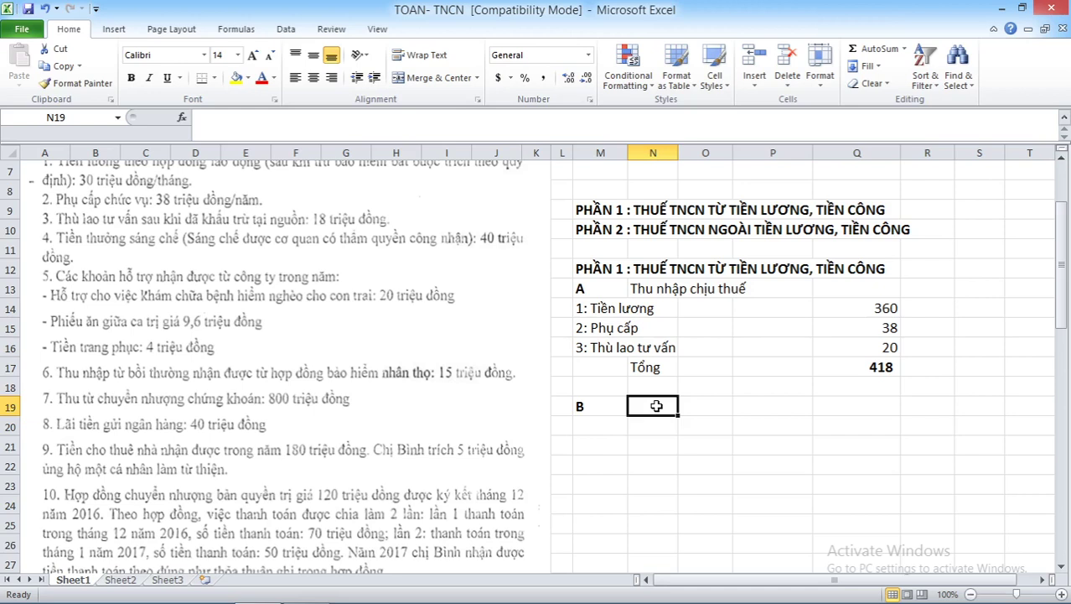
text(Cấc)
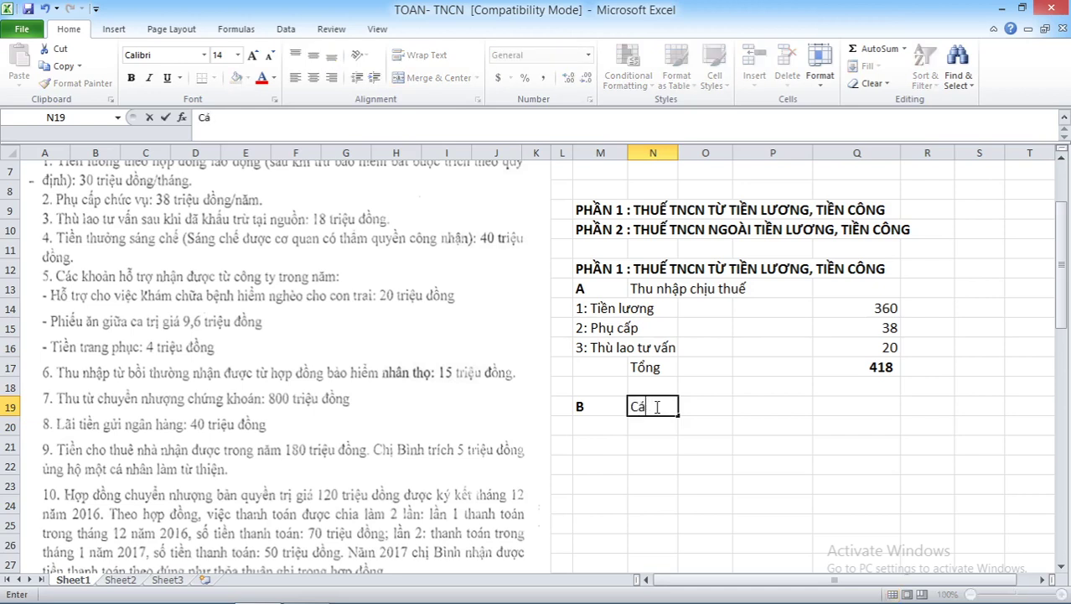
text(khoản g)
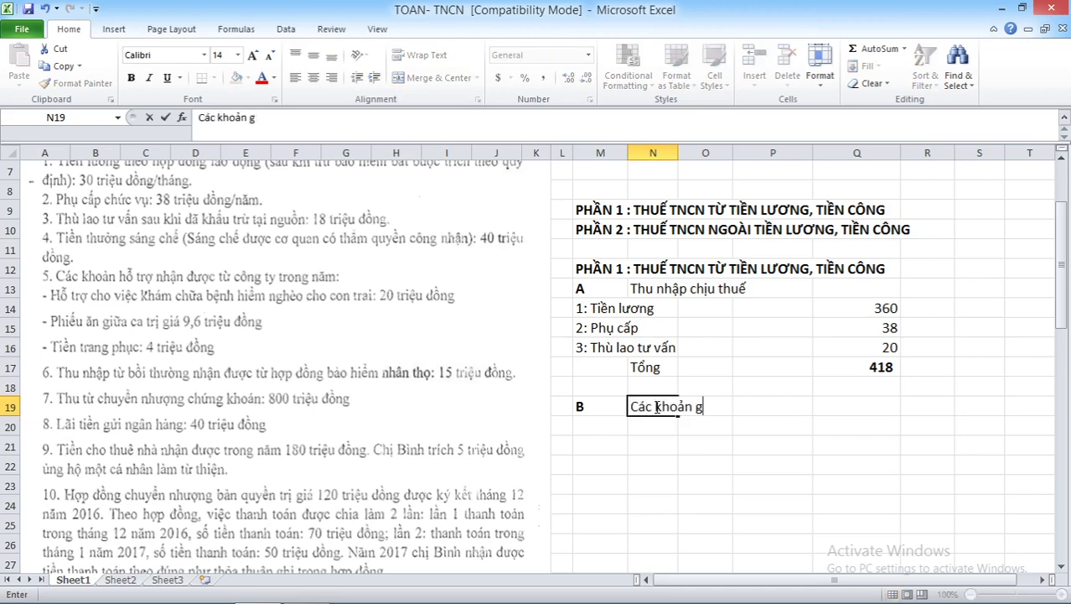
text(iảm trư)
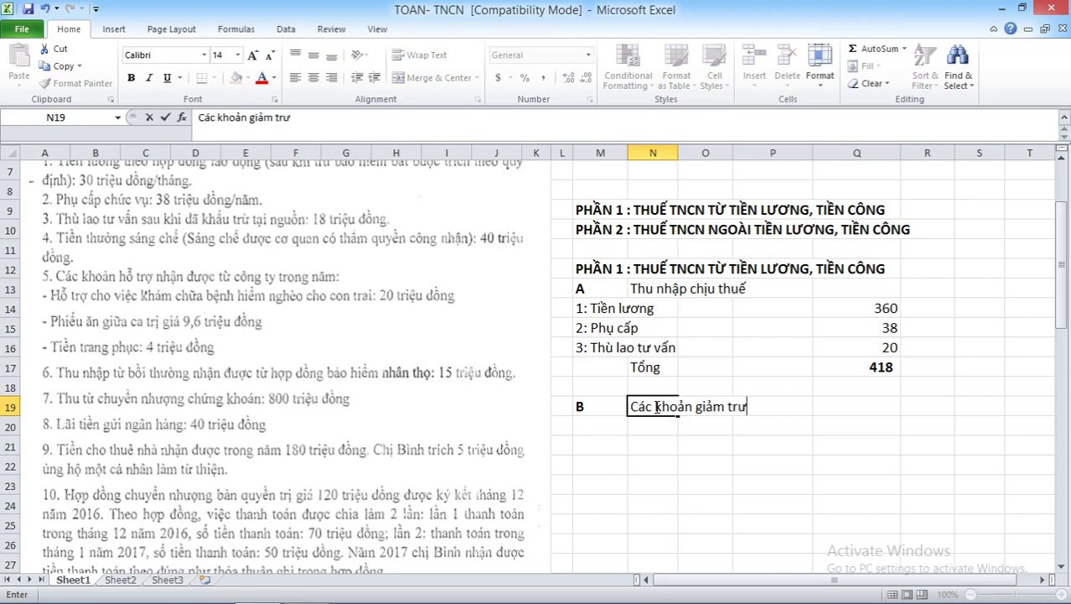
key(Tab)
key(Tab)
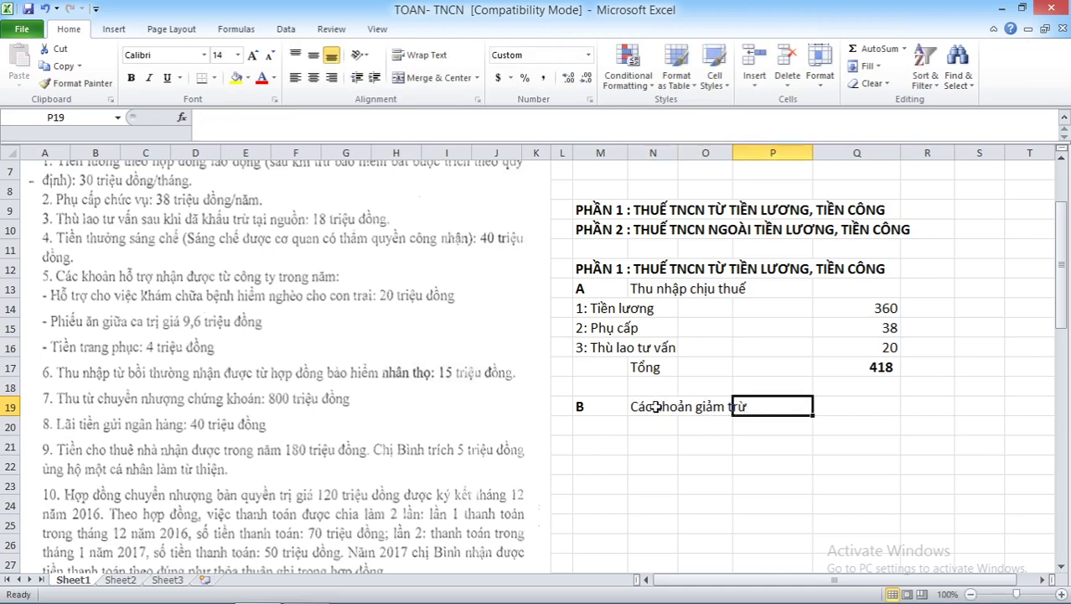
Copy the income total from Q17 into Q13 beside "Thu nhập chịu thuế", pasting it as a value only.
click(858, 366)
key(ctrl+c)
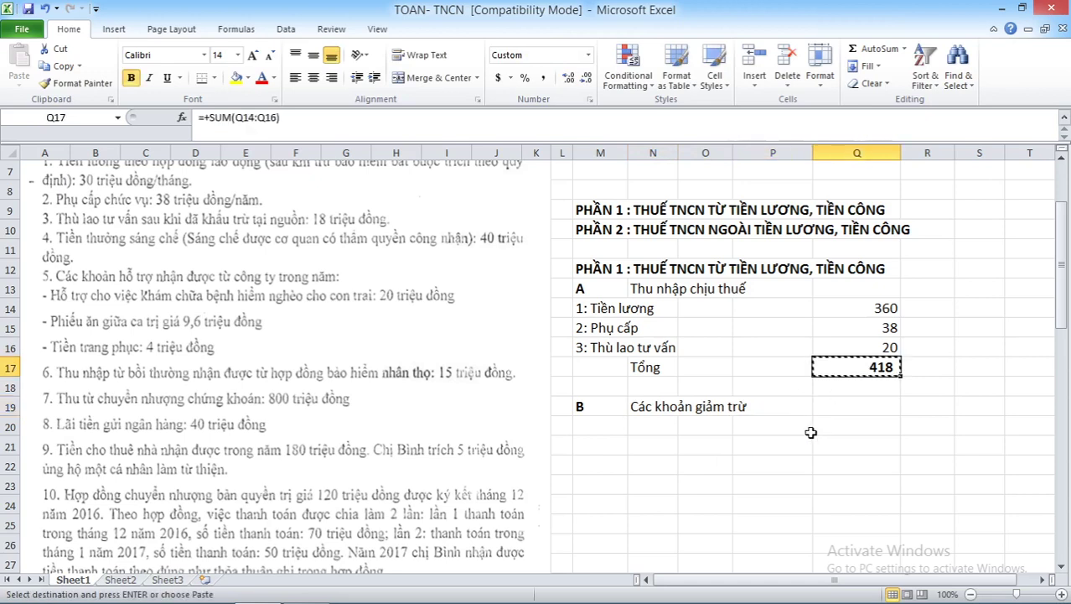
click(865, 292)
key(ctrl+v)
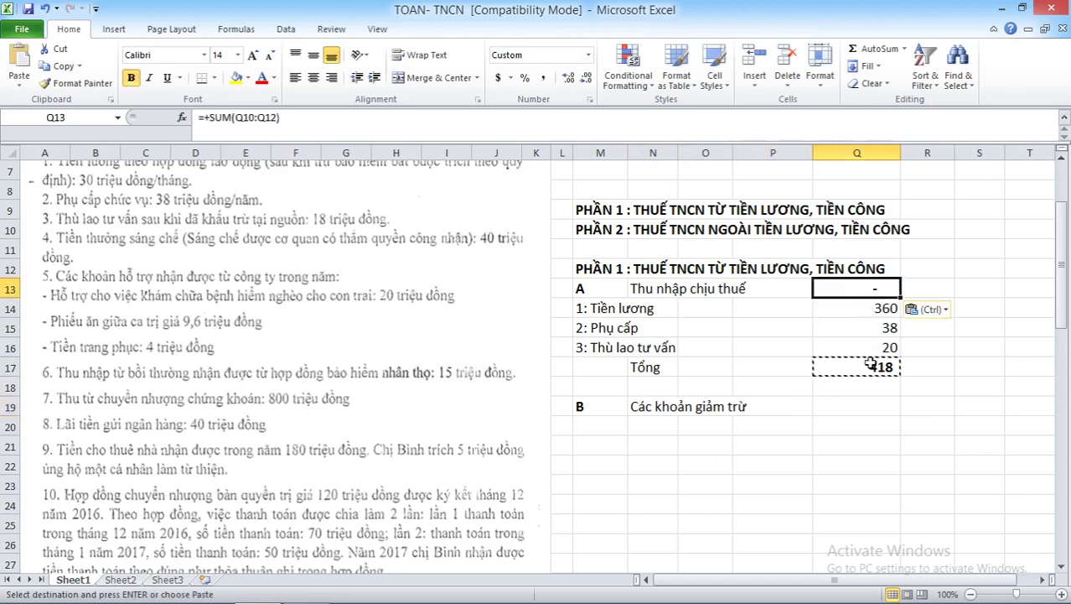
click(861, 367)
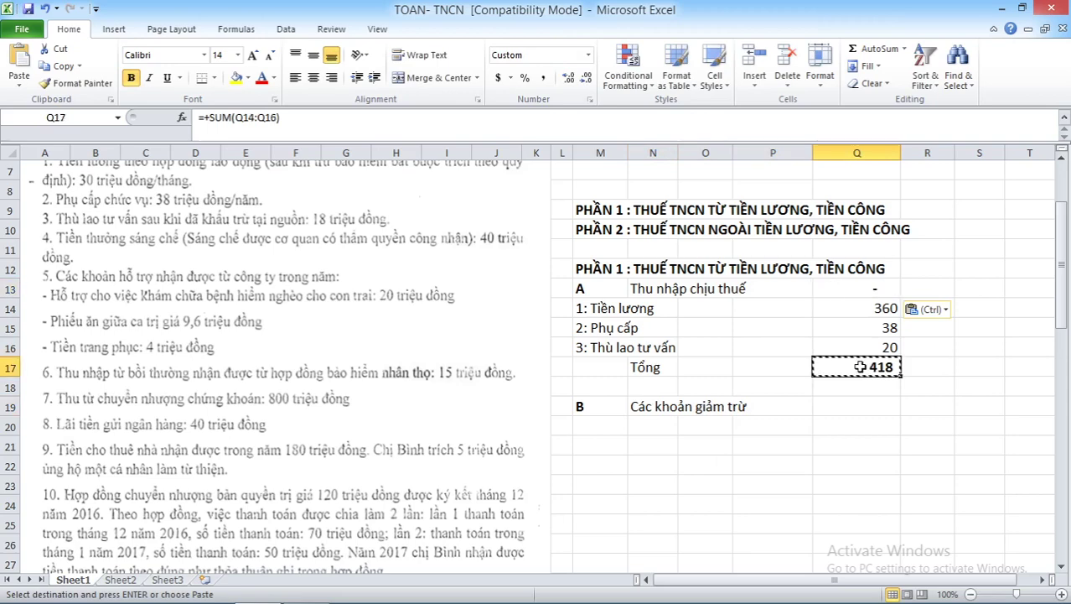
click(878, 288)
right_click(878, 288)
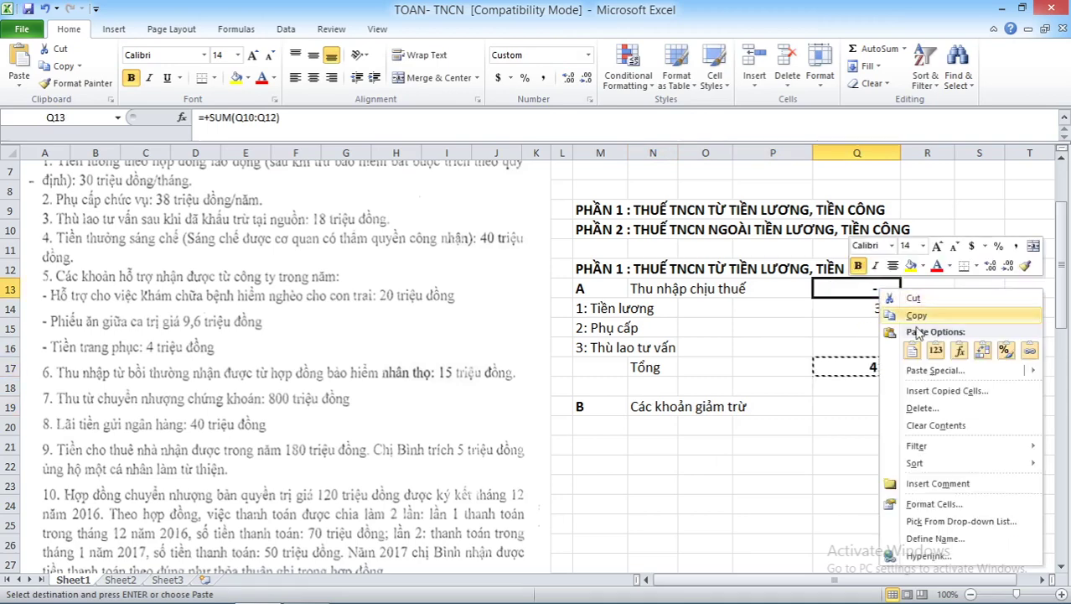
click(956, 349)
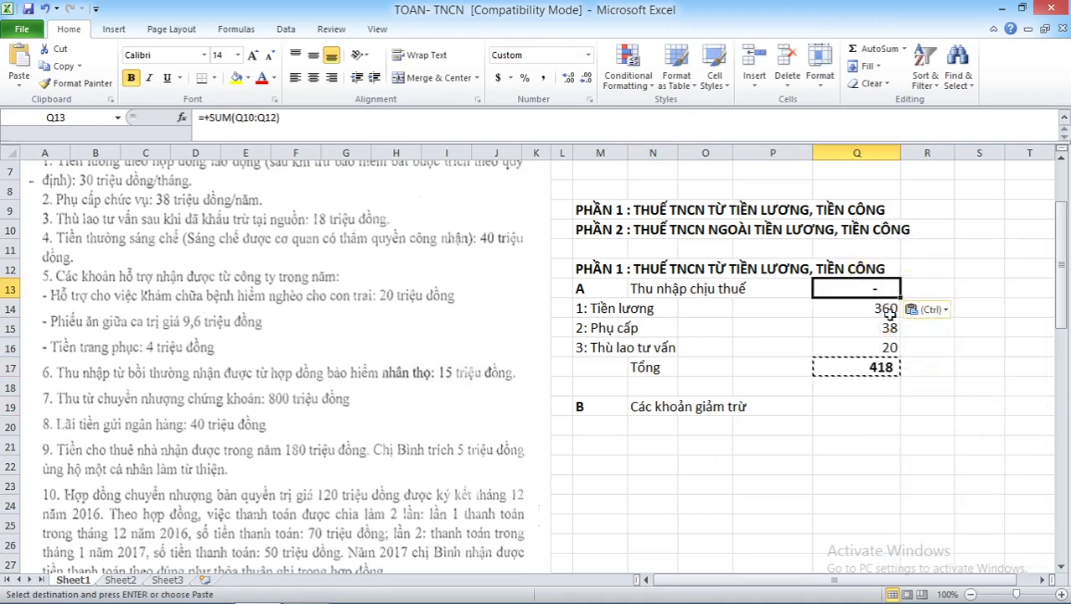
right_click(860, 286)
click(920, 351)
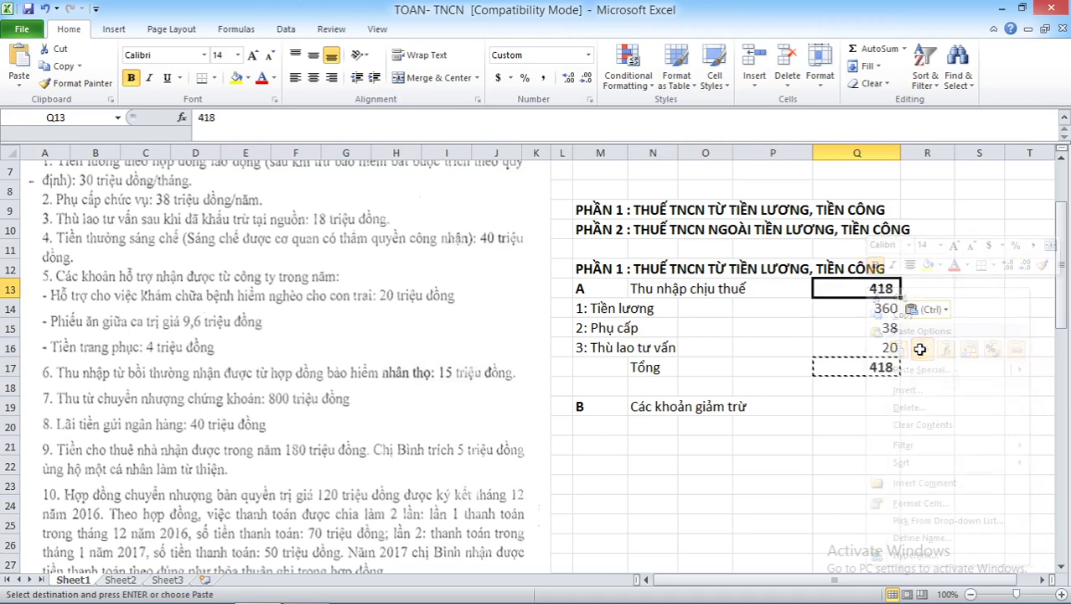
Clear the old total in Q17 and its "Tổng" label in N17.
click(851, 370)
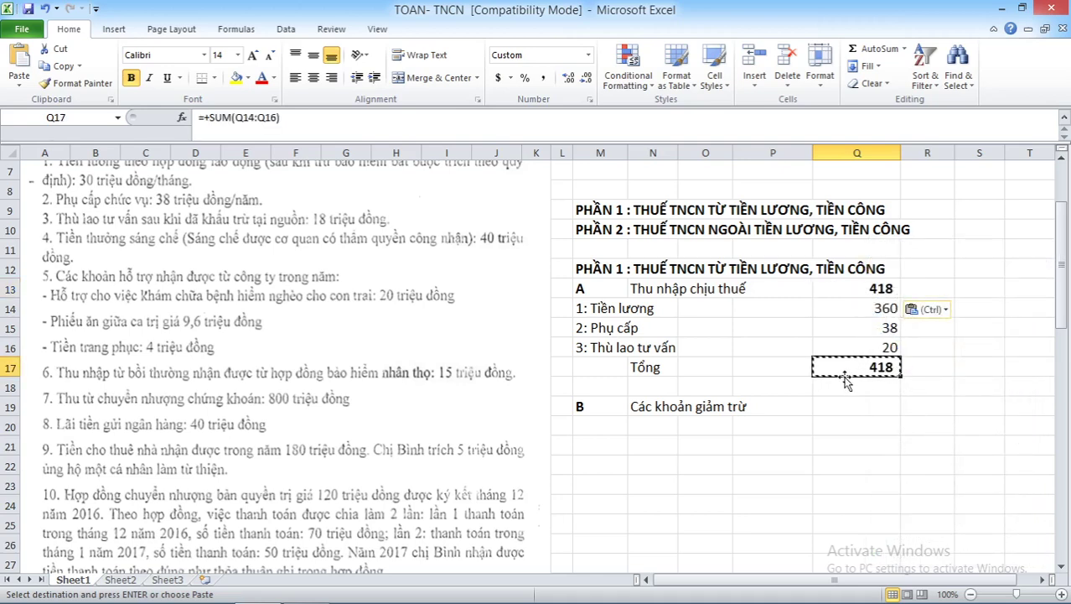
key(Delete)
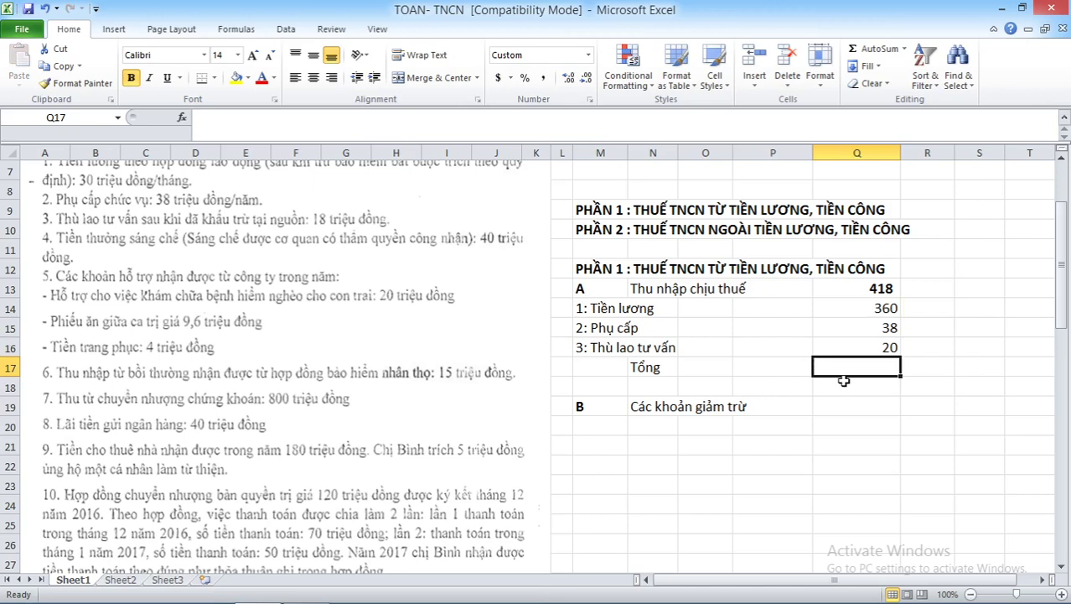
click(653, 374)
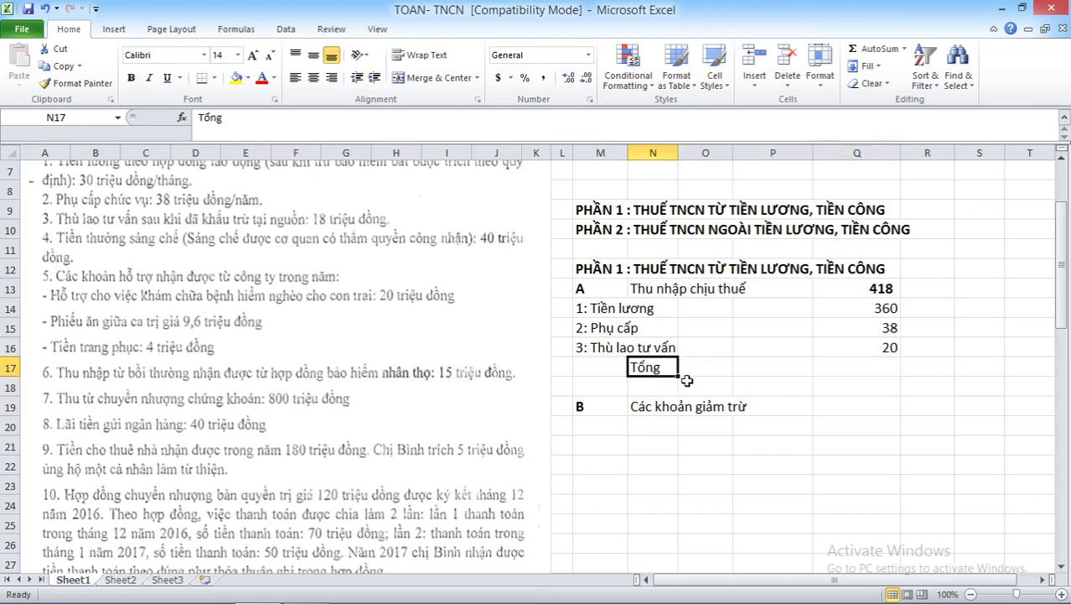
key(Delete)
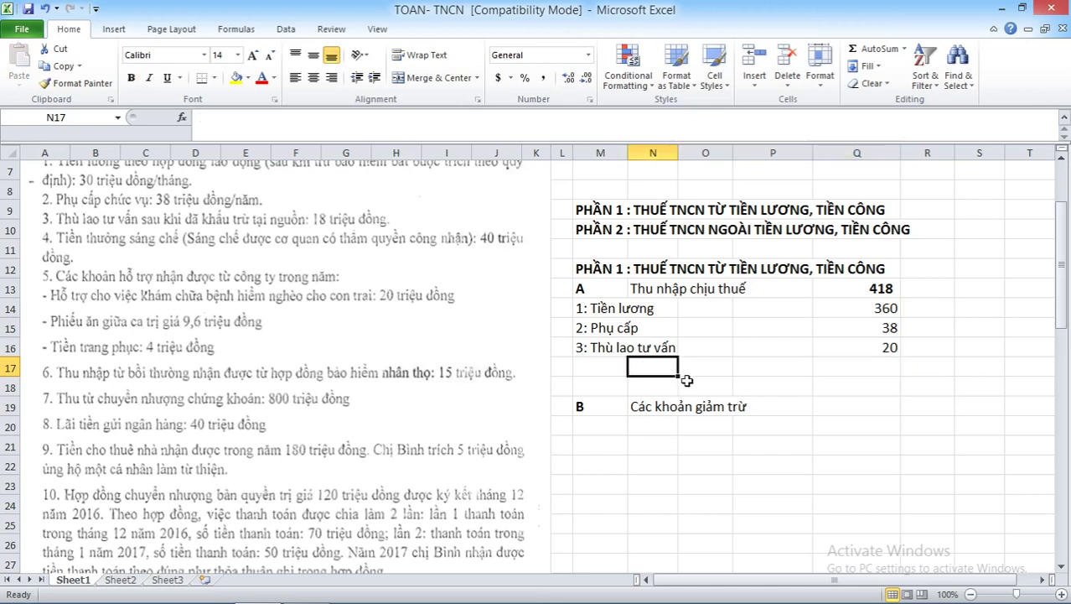
Make both section heading rows bold, M13:Q13 for section A and M19:Q19 for section B.
click(868, 293)
drag(620, 291, 880, 287)
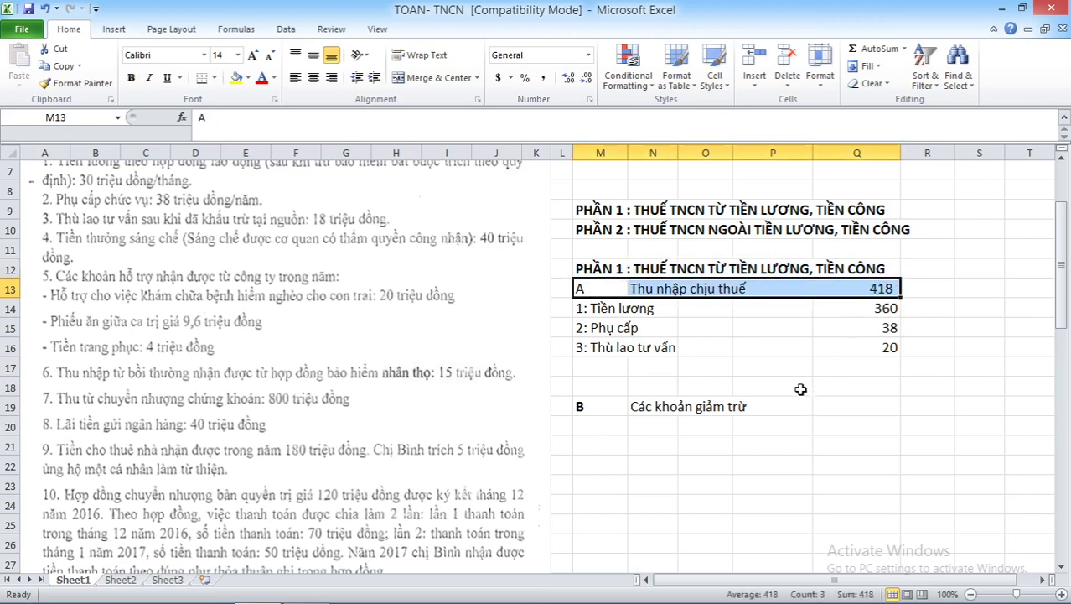
key(ctrl+b)
drag(580, 407, 875, 409)
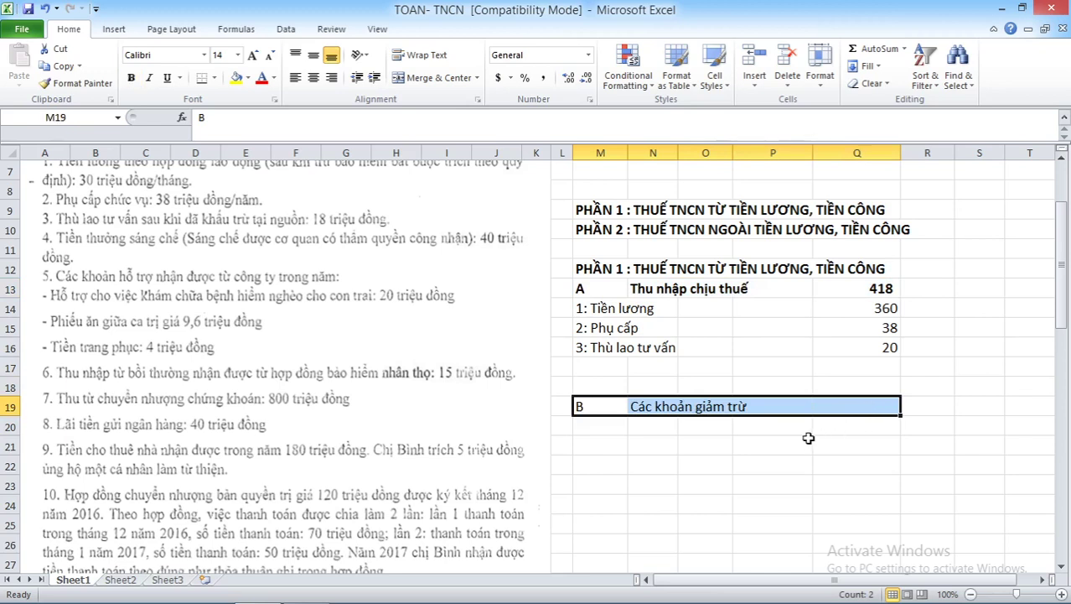
key(ctrl+b)
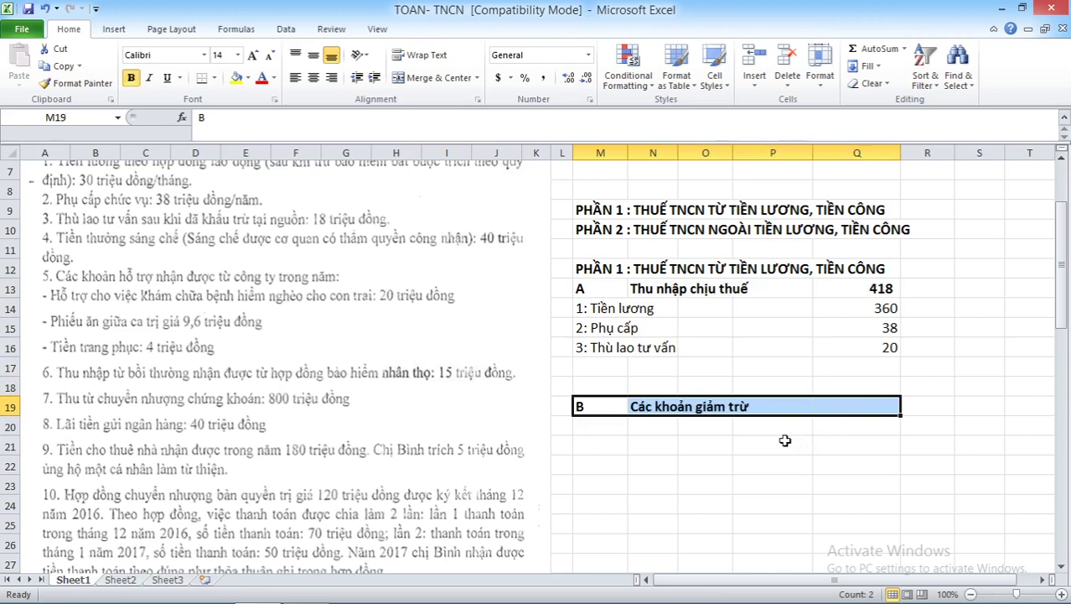
Enter the first deduction label "1: Bản thân" in M20 under section B.
click(801, 438)
click(594, 443)
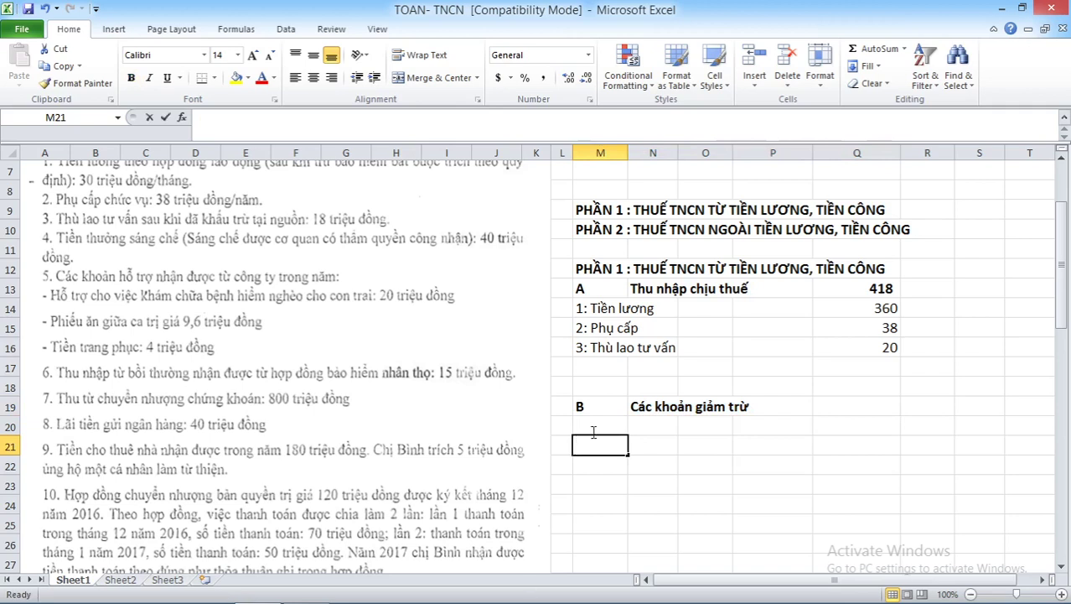
click(590, 429)
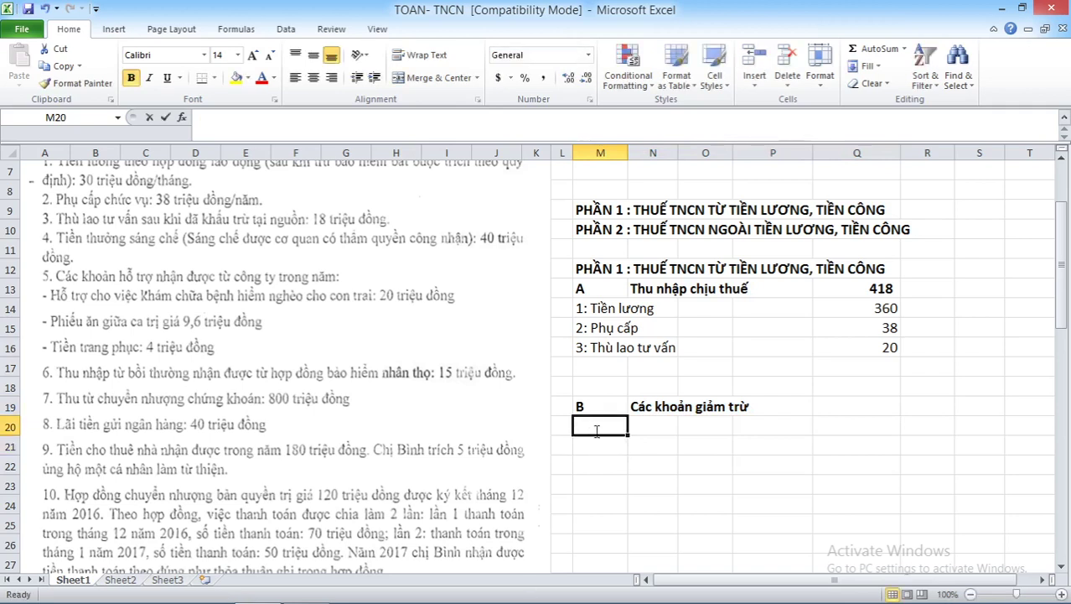
text(1)
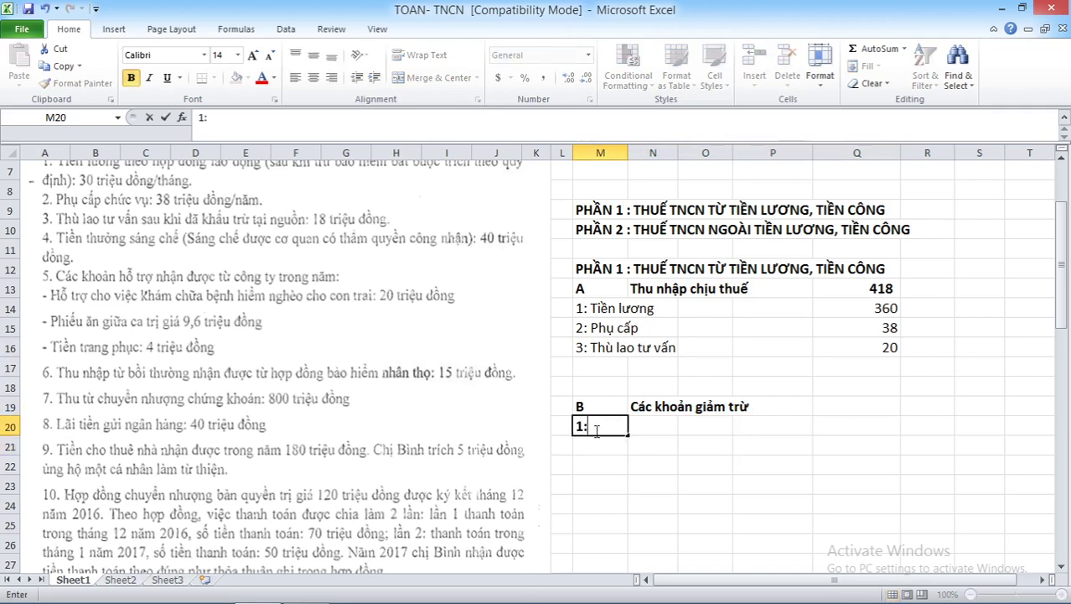
text(: bản th)
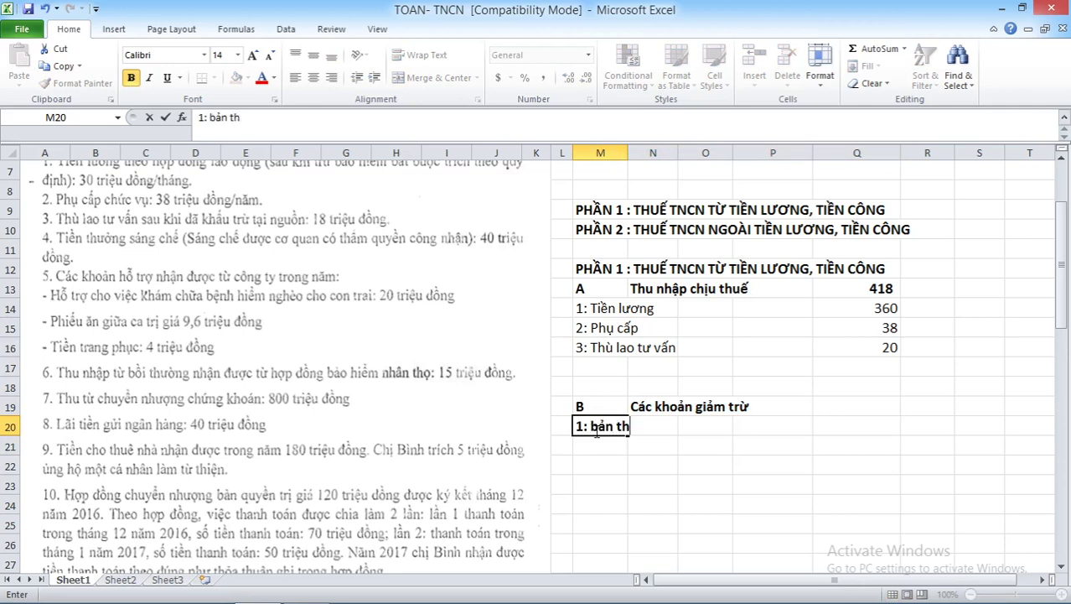
key(BackSpace)
key(BackSpace)
key(BackSpace)
key(BackSpace)
key(BackSpace)
key(BackSpace)
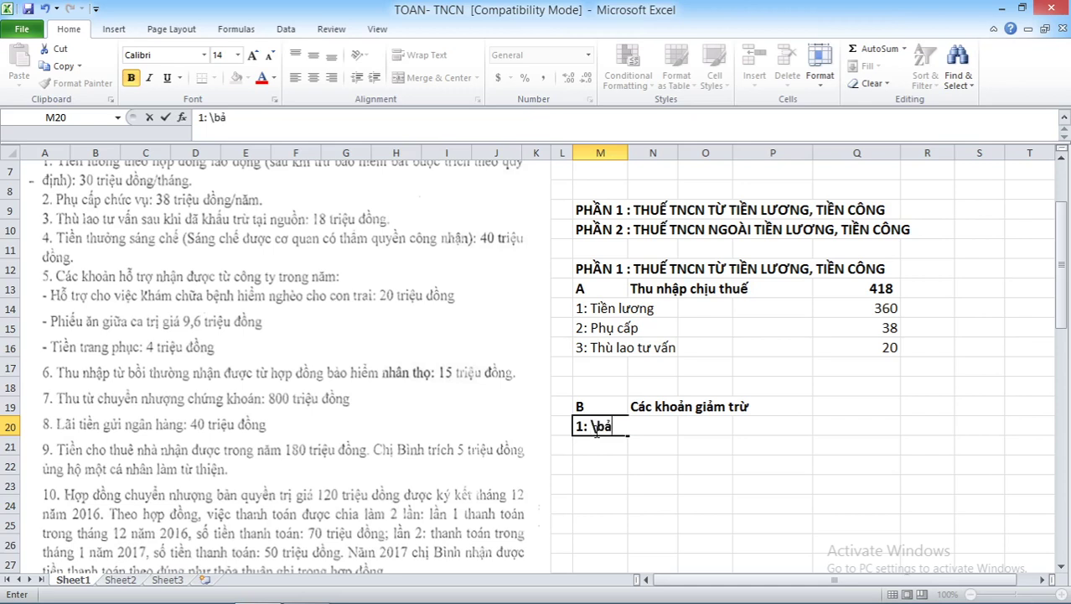
key(BackSpace)
key(BackSpace)
text(thân)
Calculate the yearly personal deduction in Q20 with the formula =9*12.
key(Right)
key(Right)
key(Right)
key(Right)
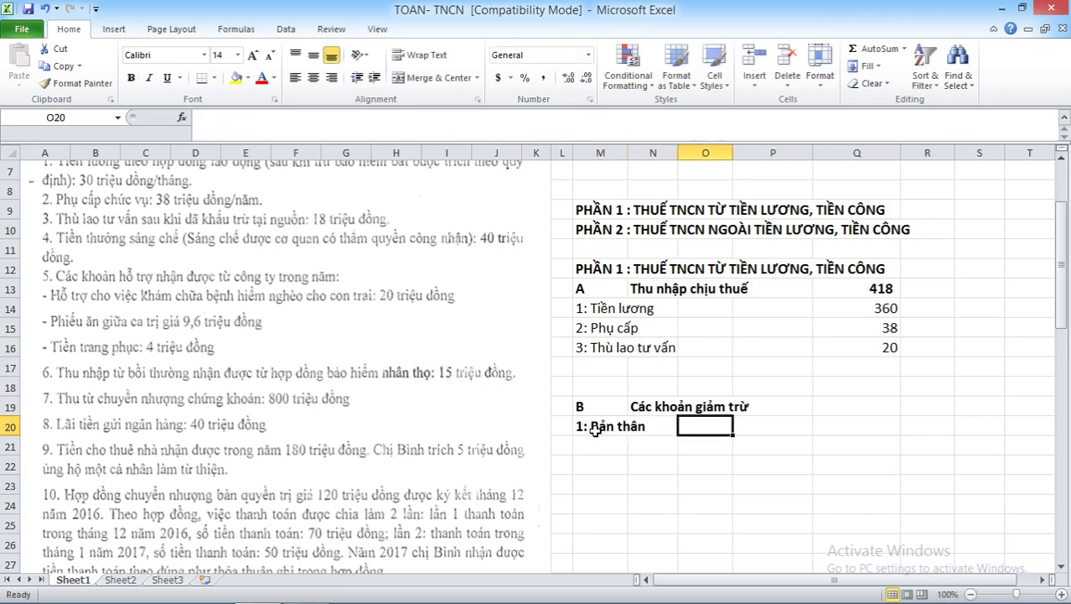
text(9*)
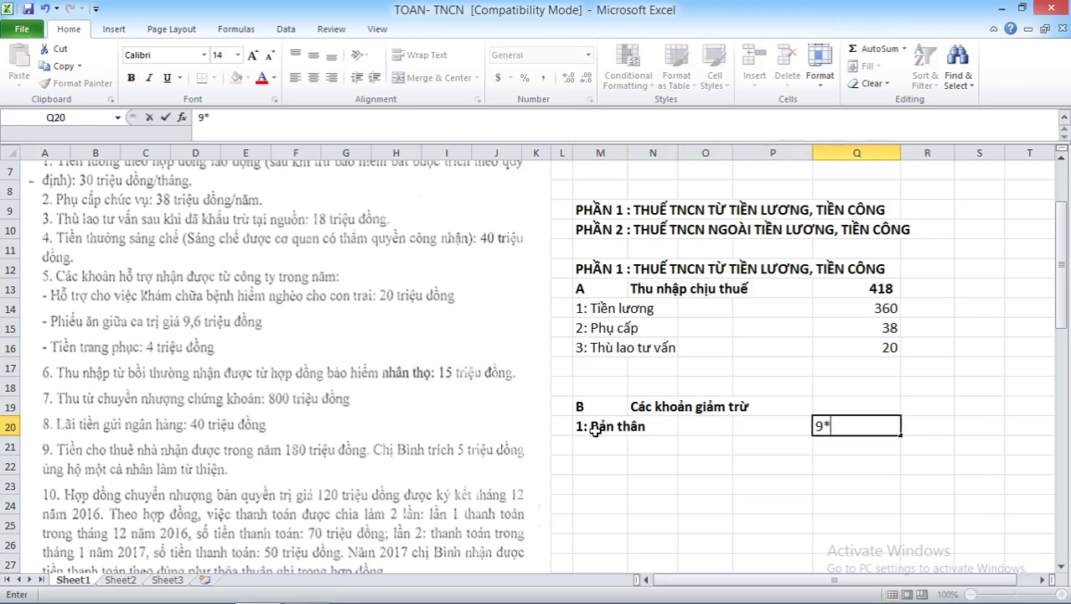
text(12)
key(BackSpace)
key(BackSpace)
key(BackSpace)
key(BackSpace)
text(=9*12)
key(Return)
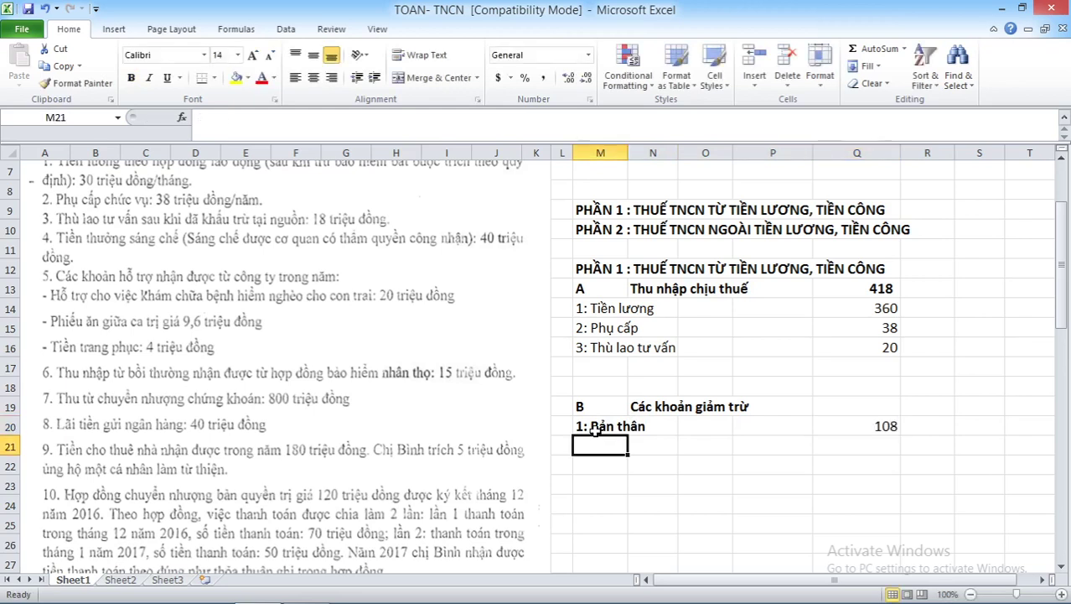
Enter the second deduction label "2: Người phụ thuộc" in M21.
text(2)
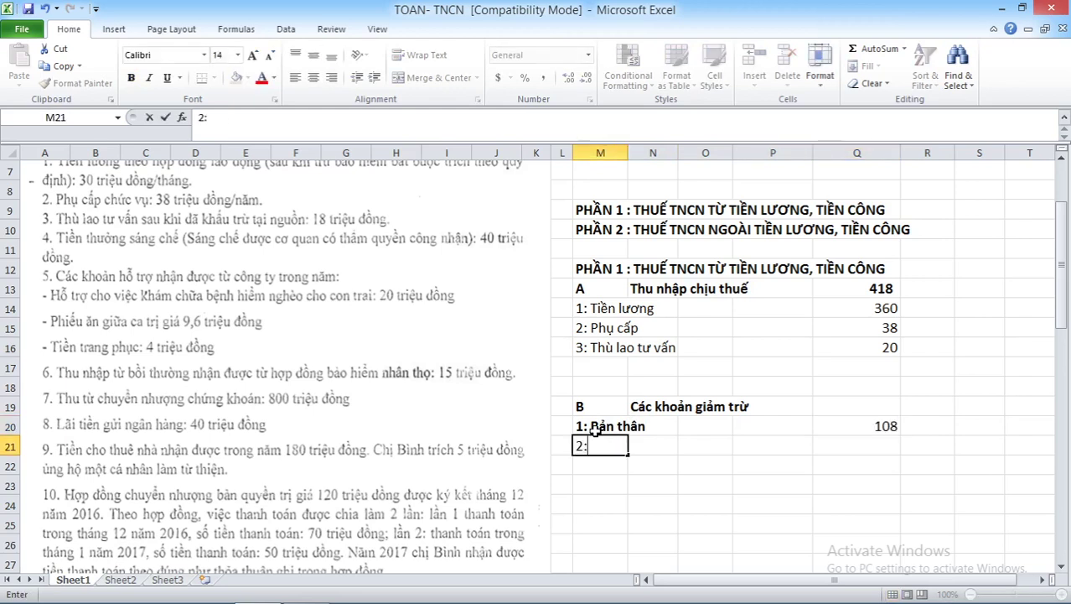
text(: Nguowif)
text( phu)
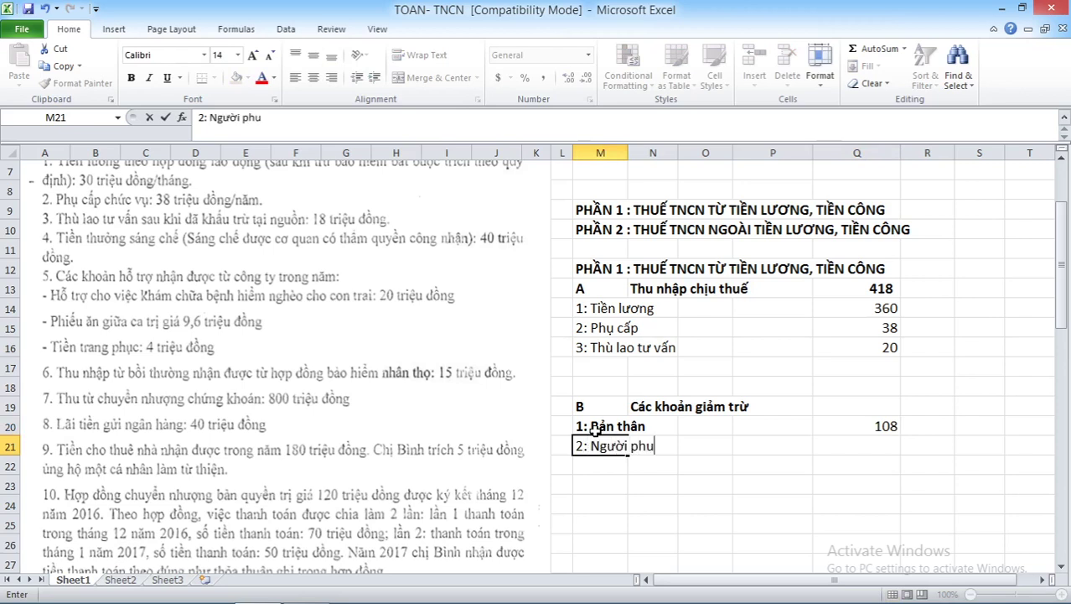
text(j thuoocj)
Calculate the yearly dependent deduction in Q21 with the formula +2*3.6*12+6*3.6.
key(Right)
key(Right)
key(Right)
key(Right)
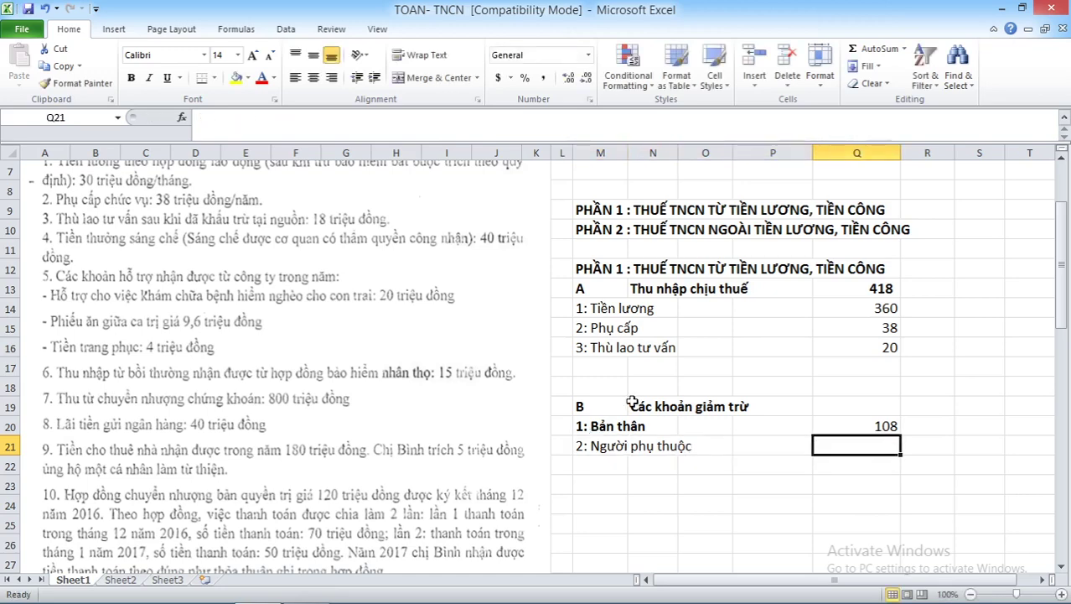
drag(1065, 235, 1065, 281)
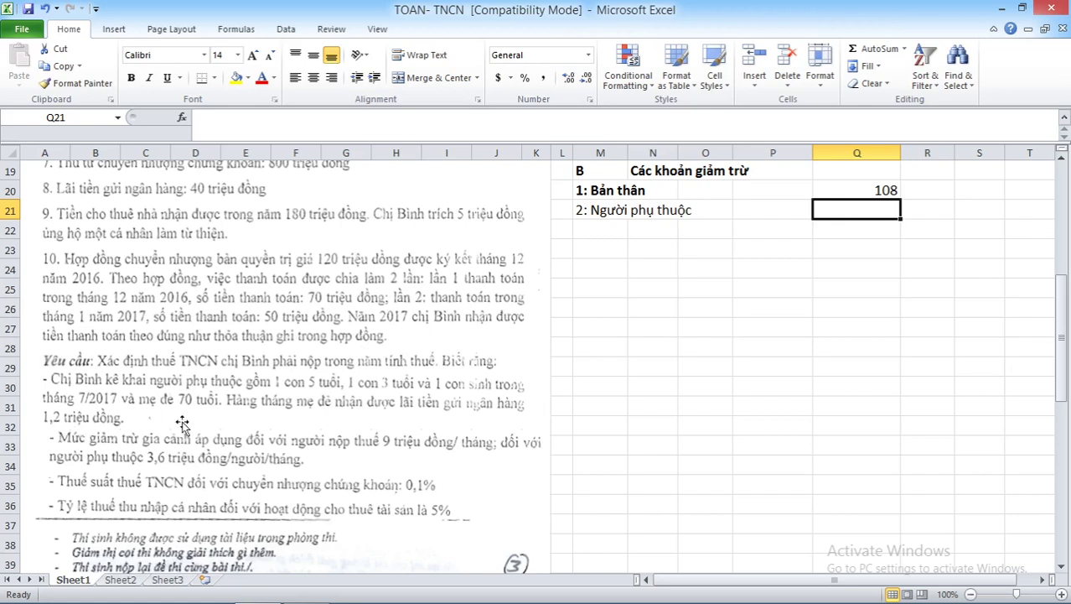
drag(1063, 334, 1063, 298)
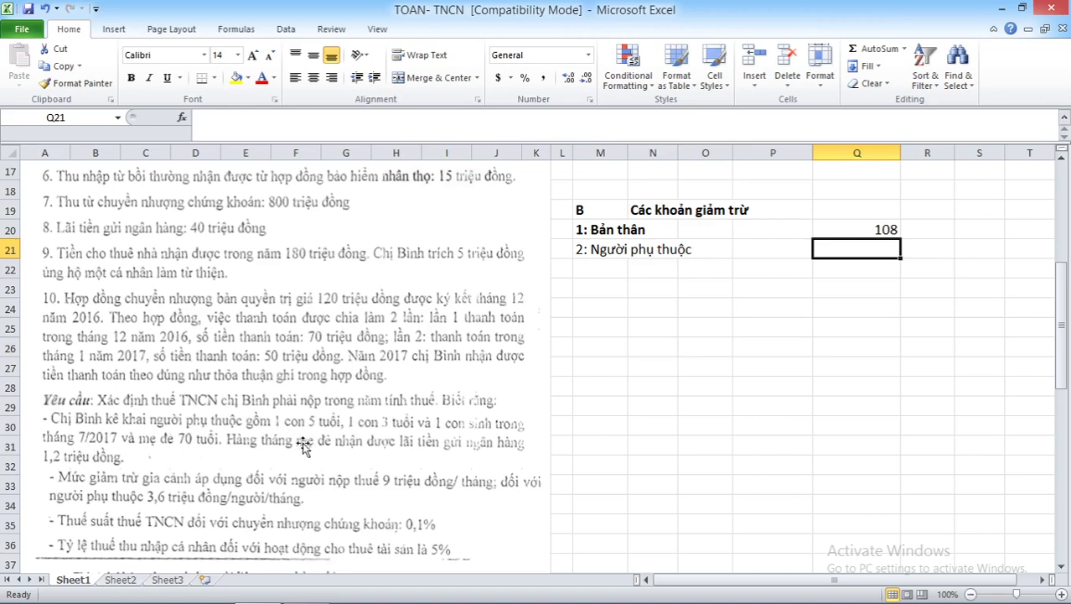
text(+2)
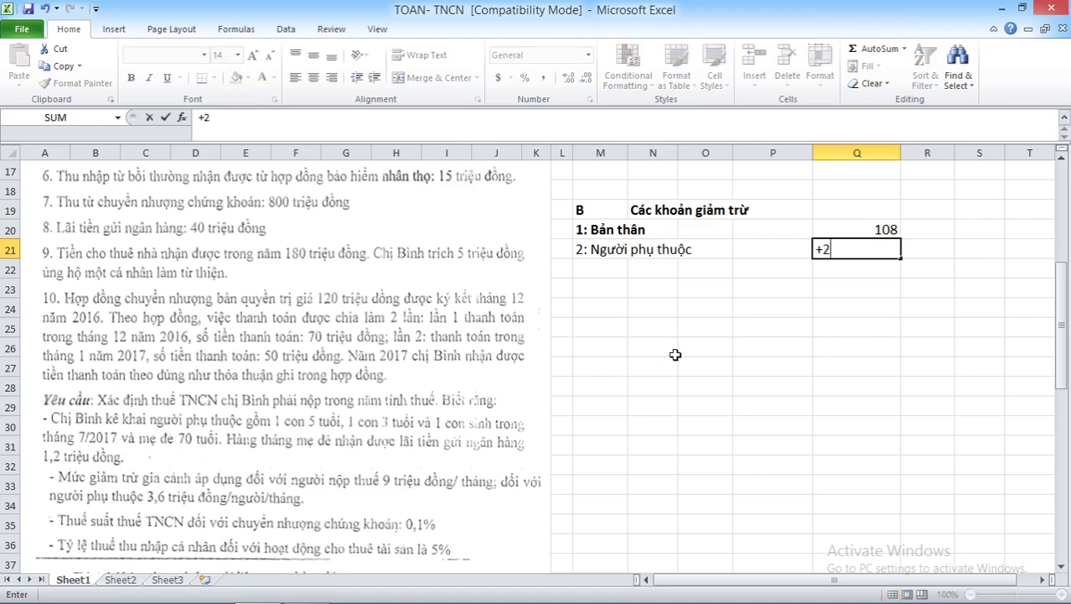
text(*3.6*12)
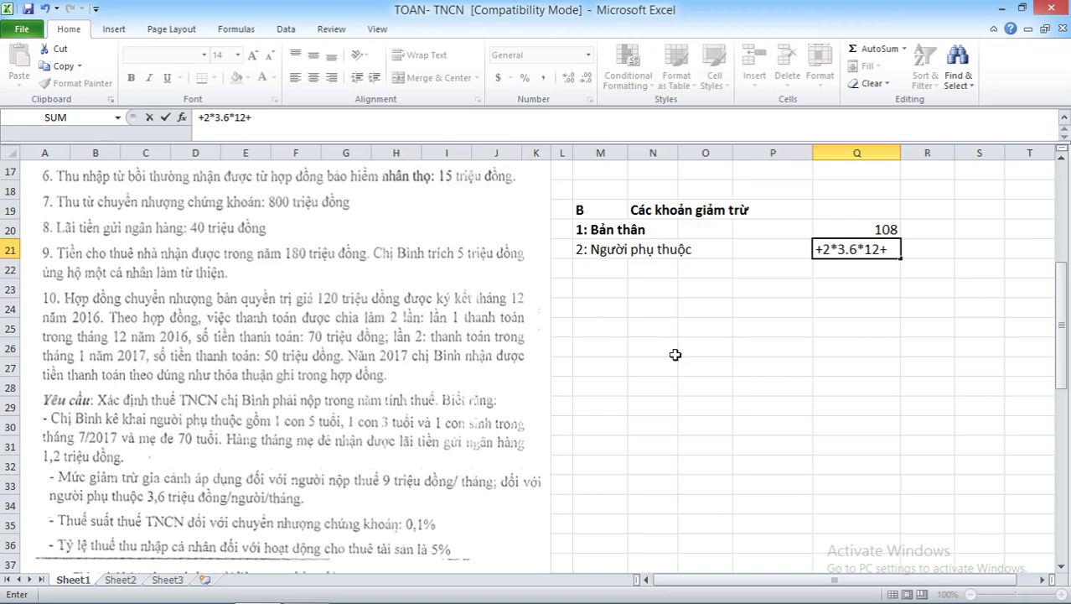
text(+6*3.6)
key(Return)
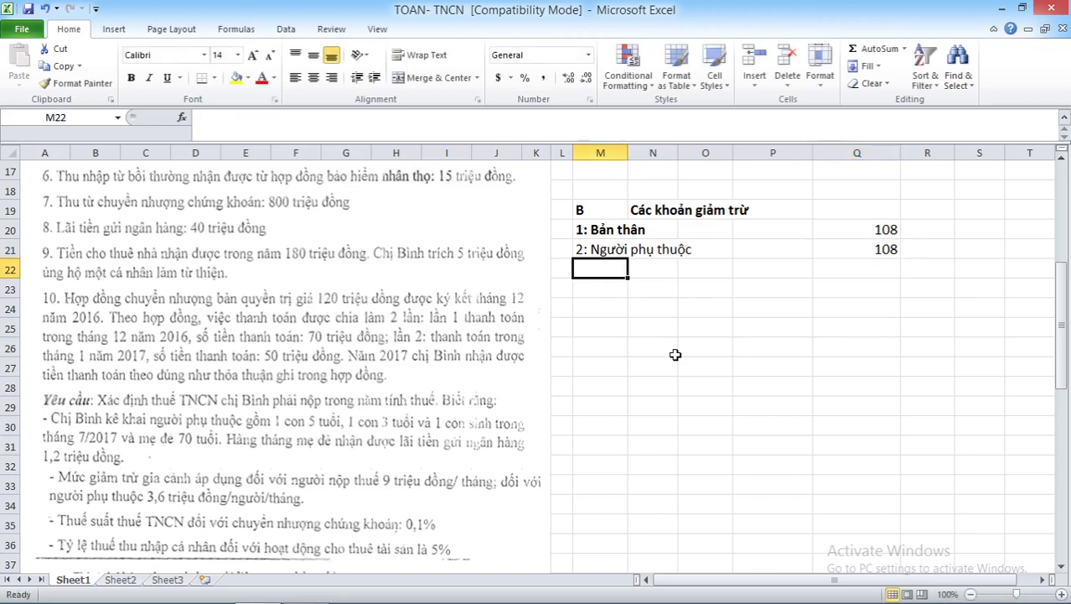
Remove the bold formatting from the "1: Bản thân" label in M20.
drag(624, 249, 728, 346)
key(ctrl+b)
click(728, 346)
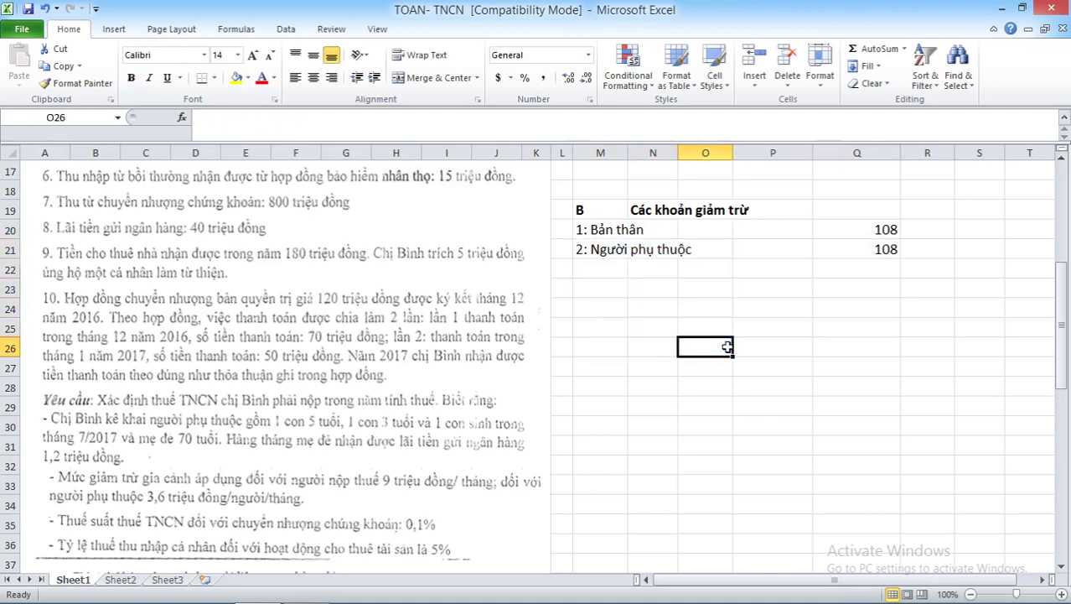
click(645, 289)
click(610, 270)
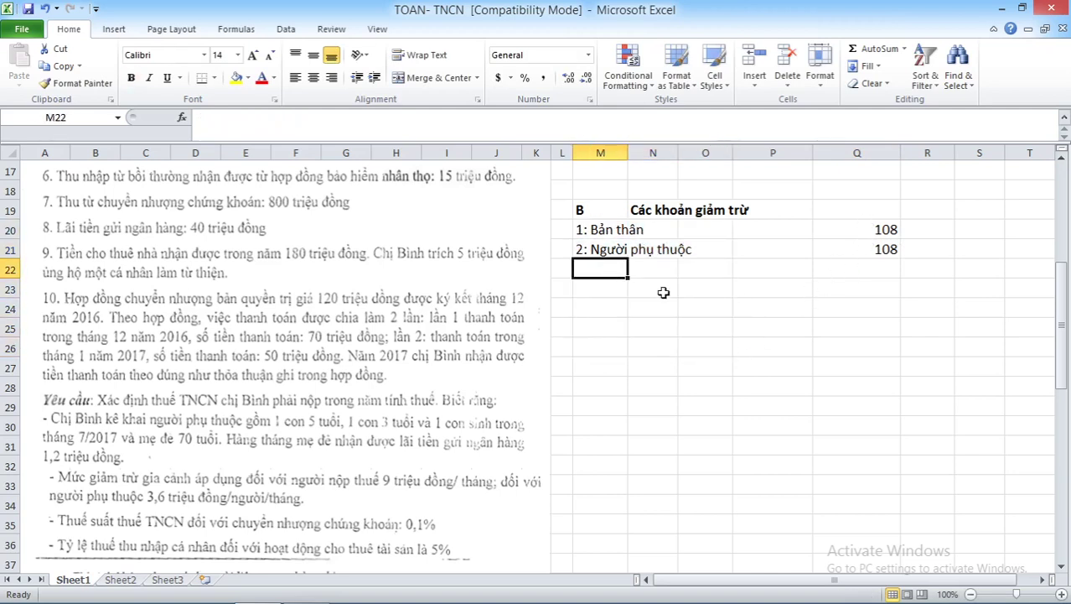
Total the section B deductions in Q19 with a SUM of Q20:Q21.
drag(1063, 329, 1065, 362)
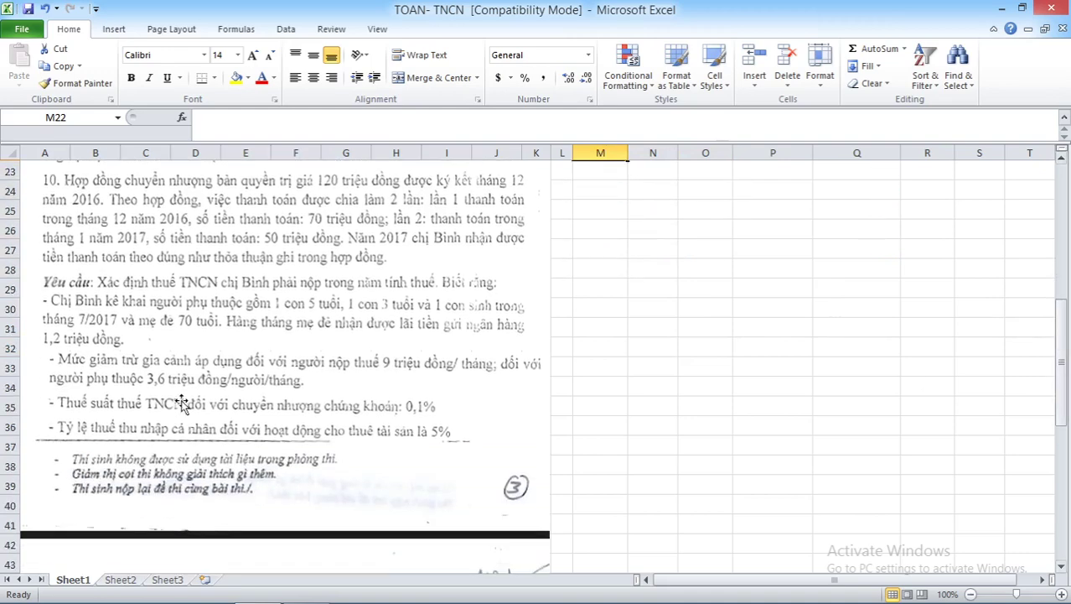
scroll(100, 446, down, 2)
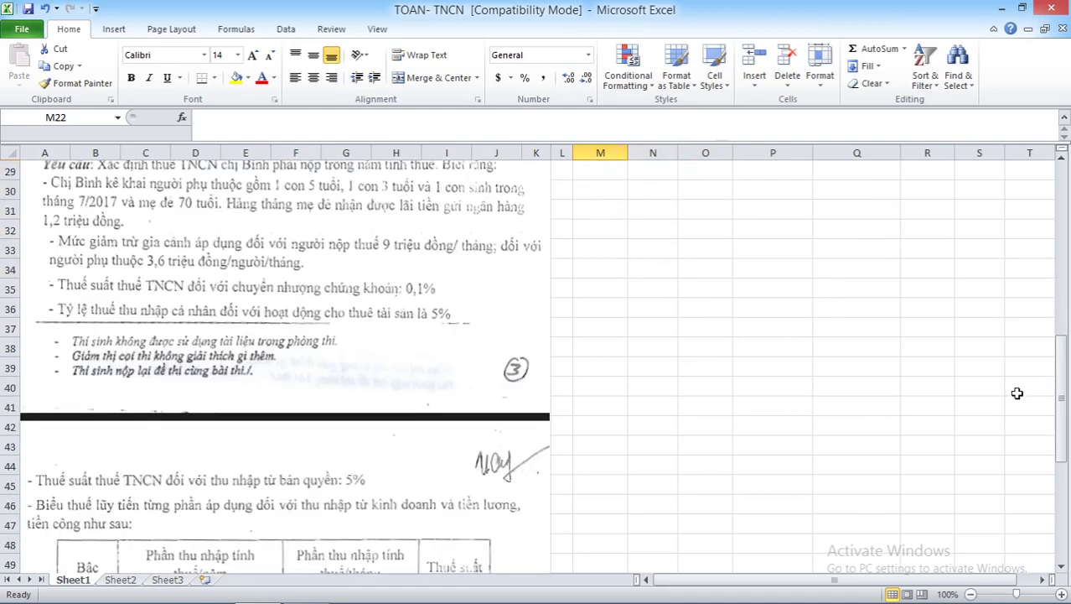
drag(1063, 360, 1045, 307)
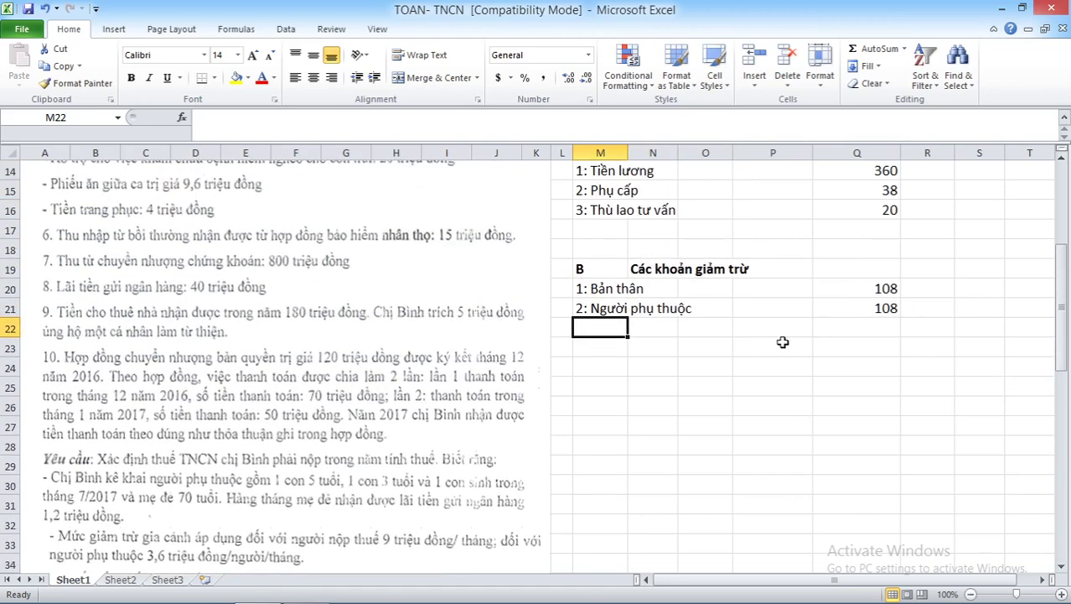
click(860, 270)
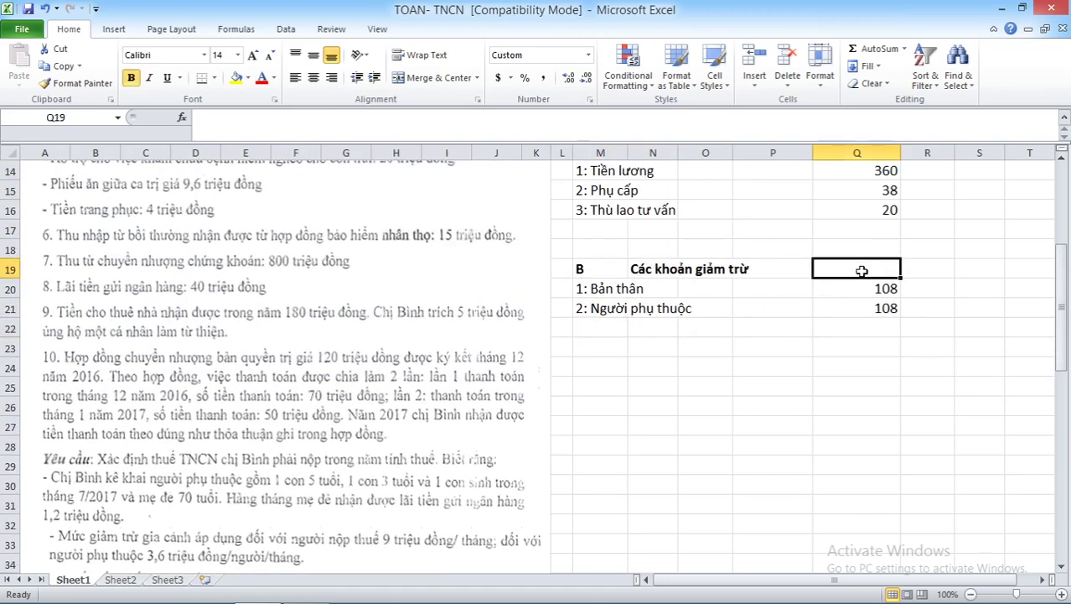
text(+sum)
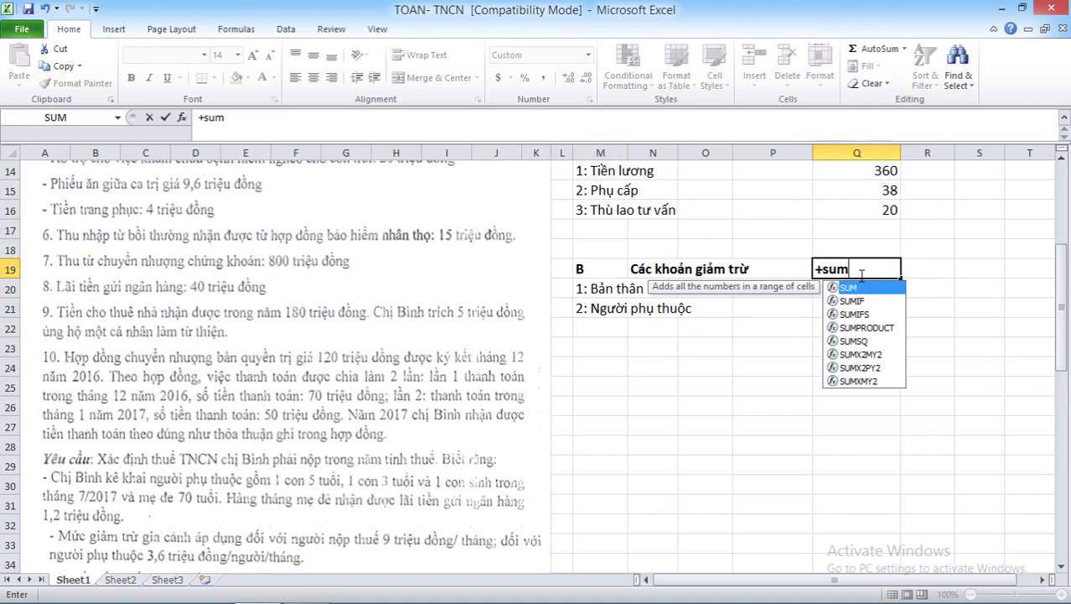
text(()
drag(862, 282, 862, 308)
key(Return)
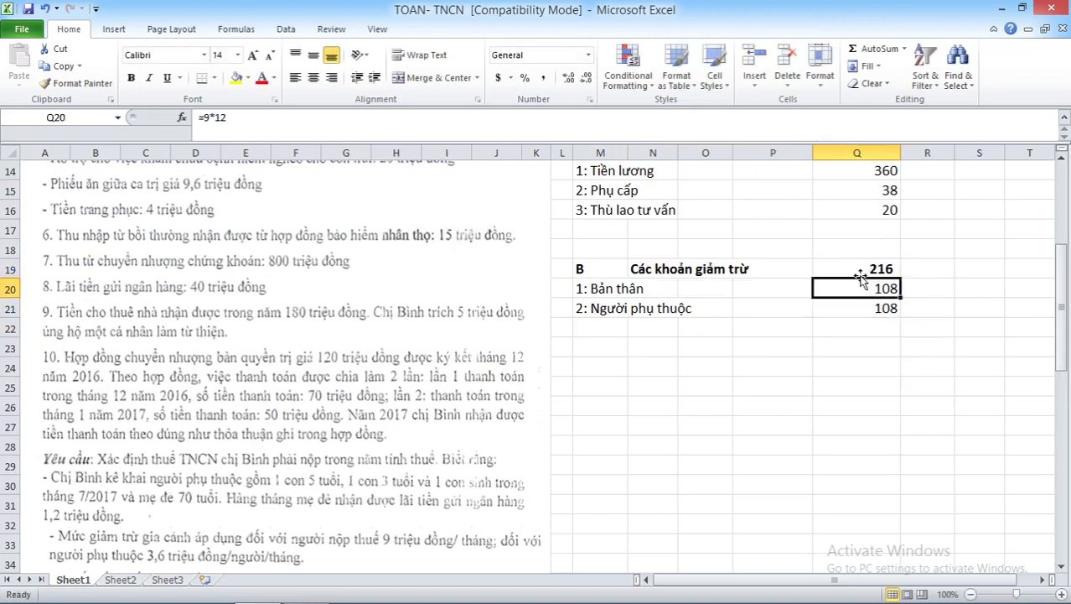
click(860, 270)
Enter the label "Thu nhập tính thuế từ tiền lương, tiền công :" in N23 below the deductions.
drag(1061, 312, 1063, 247)
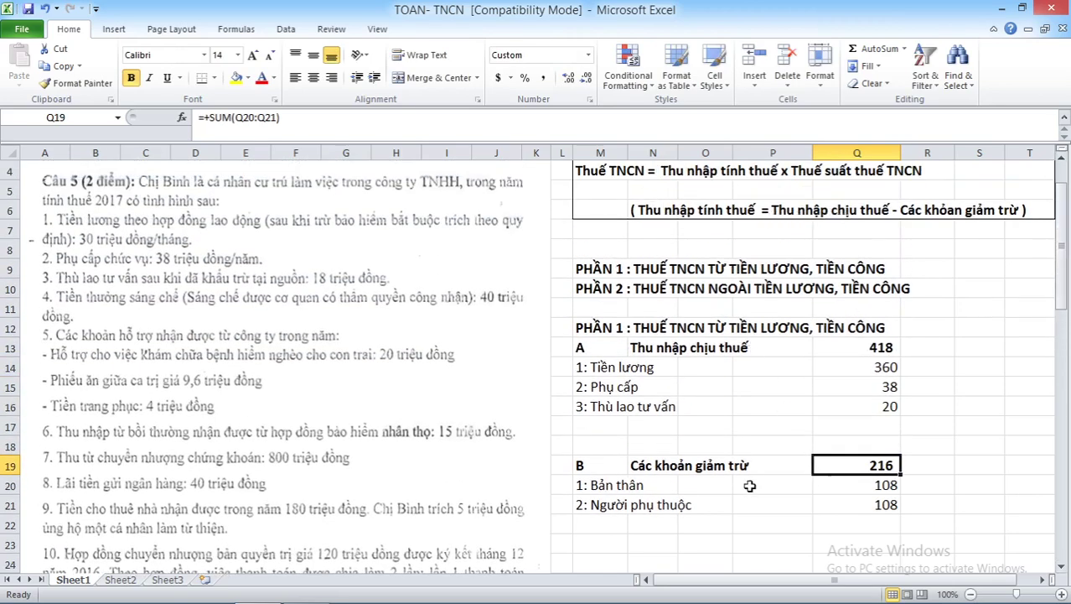
drag(1063, 270, 1063, 305)
click(658, 407)
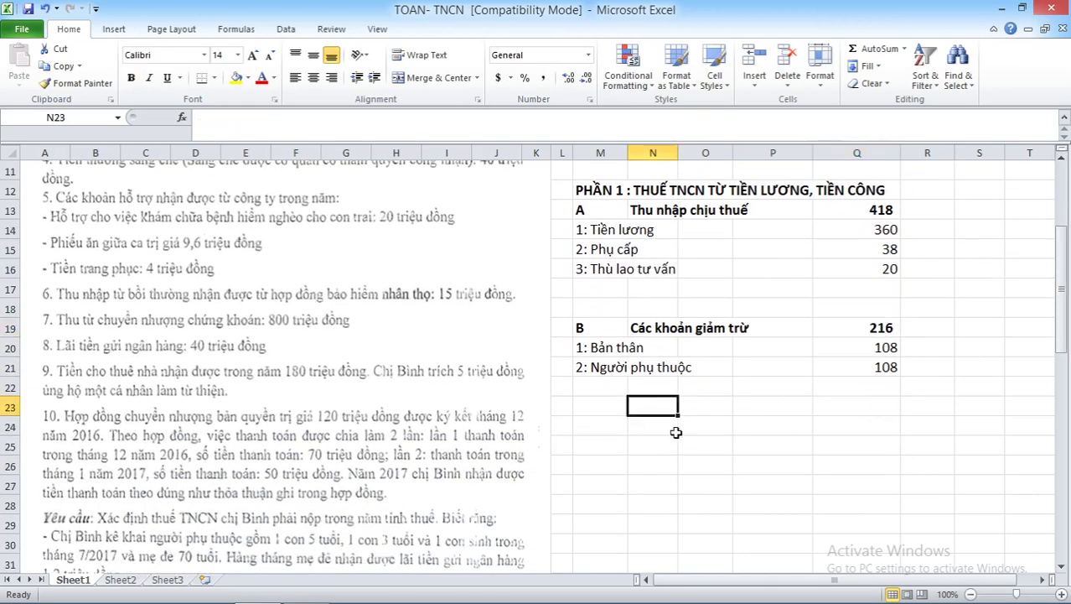
text(Thu nhập )
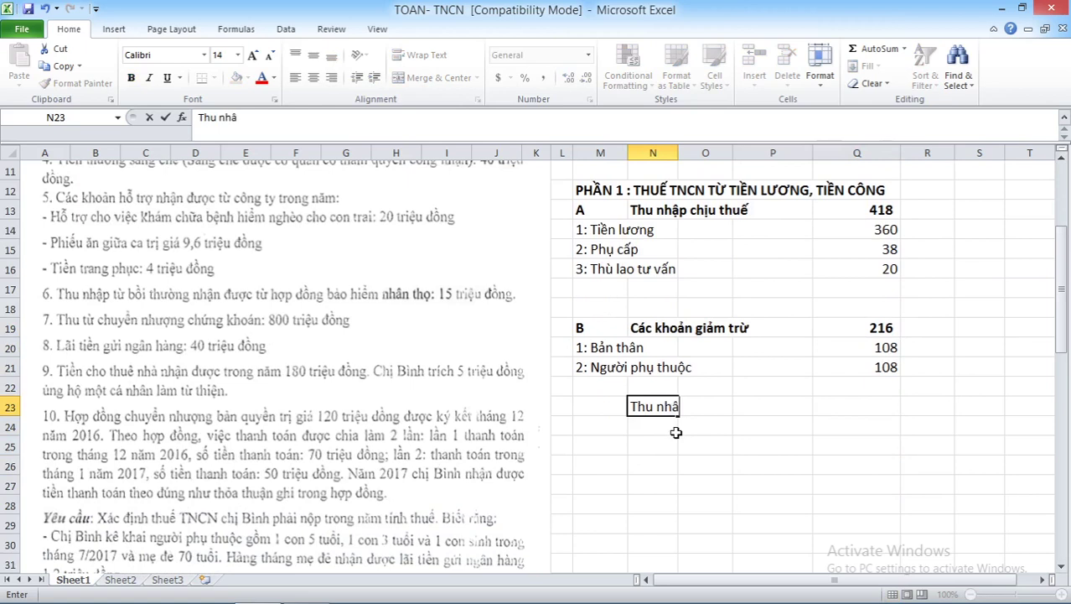
text(tính thuế)
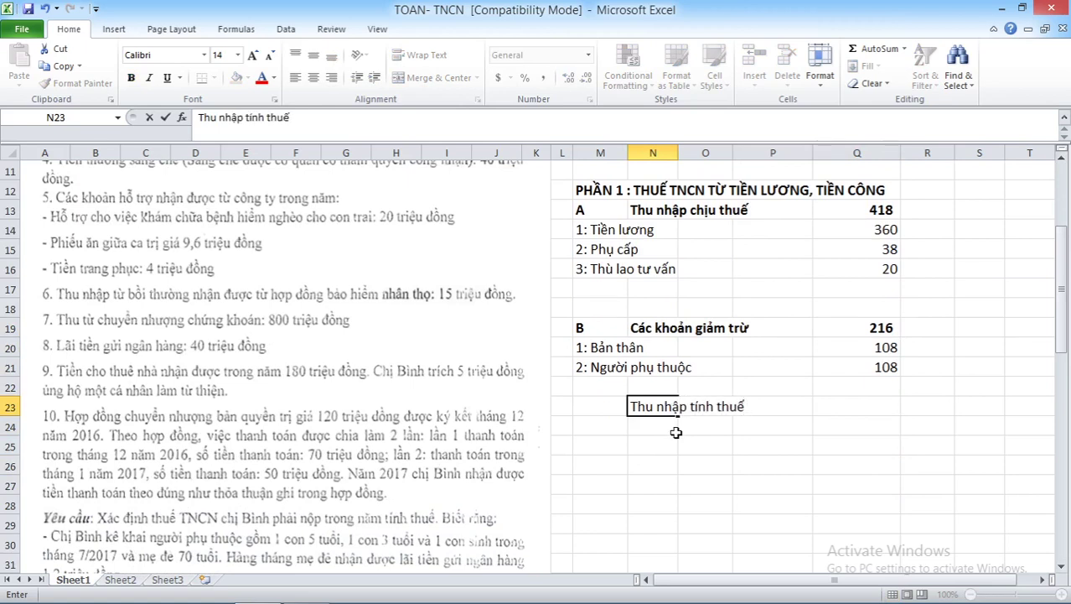
text( từ tiền )
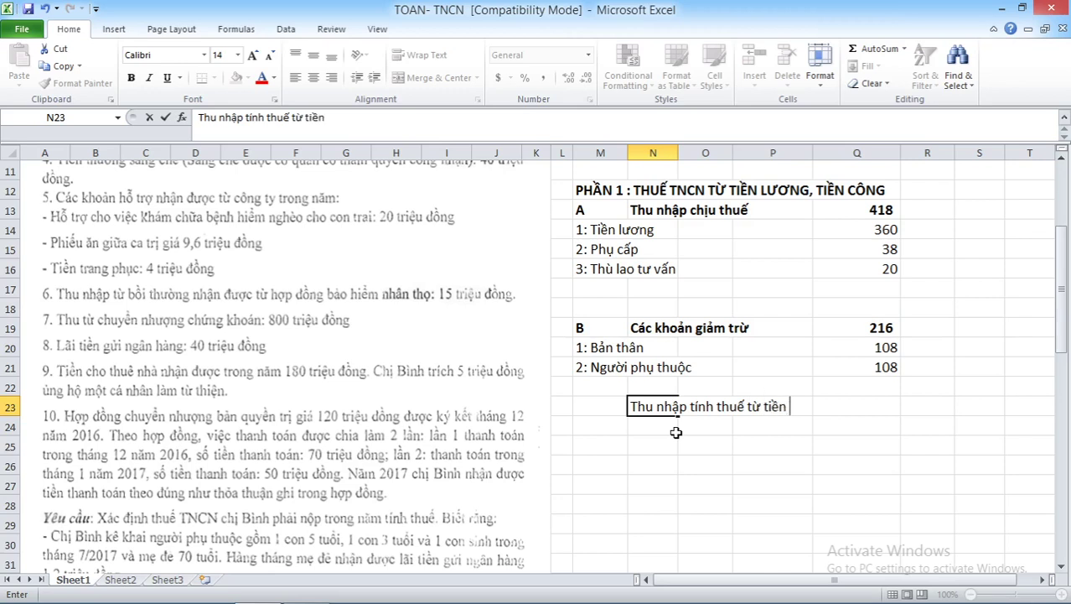
text(lương, tiền )
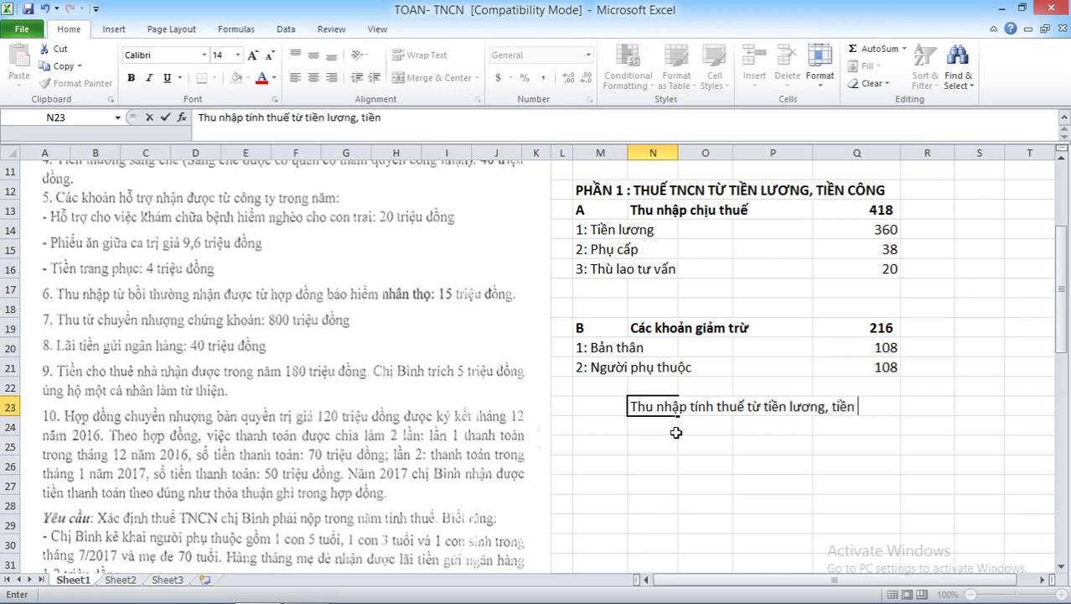
text(công :)
key(Tab)
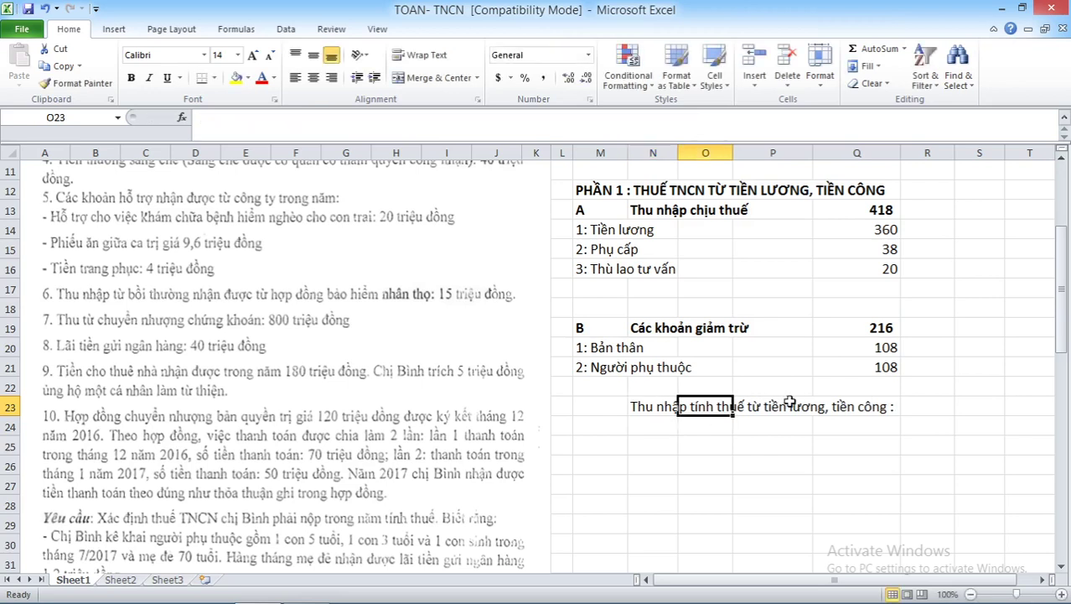
Calculate the taxable salary income in R23 with the formula +Q13-Q19 and make the result bold.
click(913, 403)
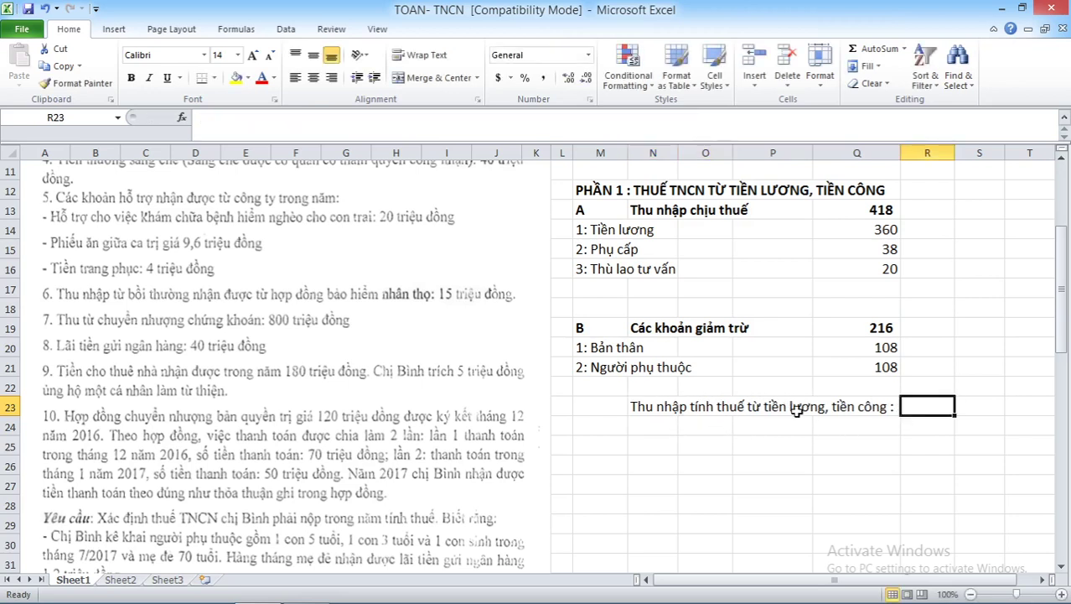
text(+)
click(852, 217)
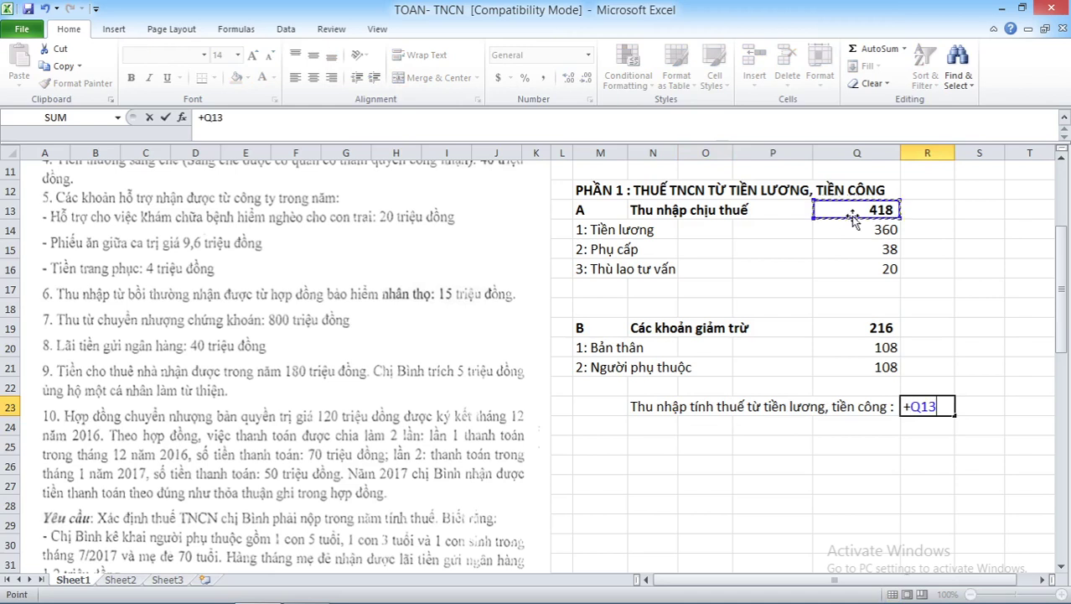
text(-)
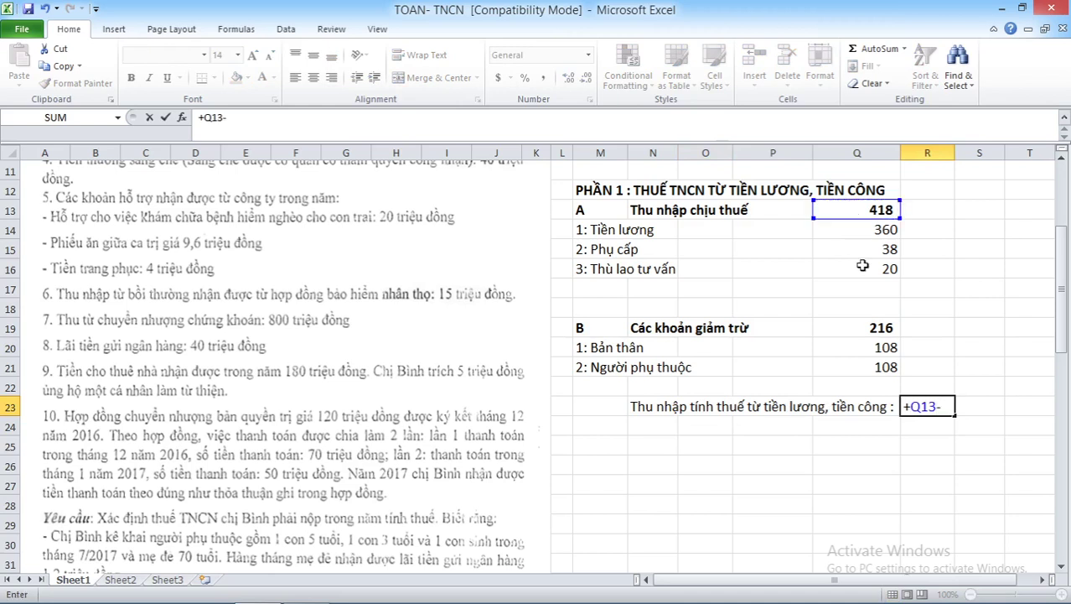
click(887, 326)
key(Return)
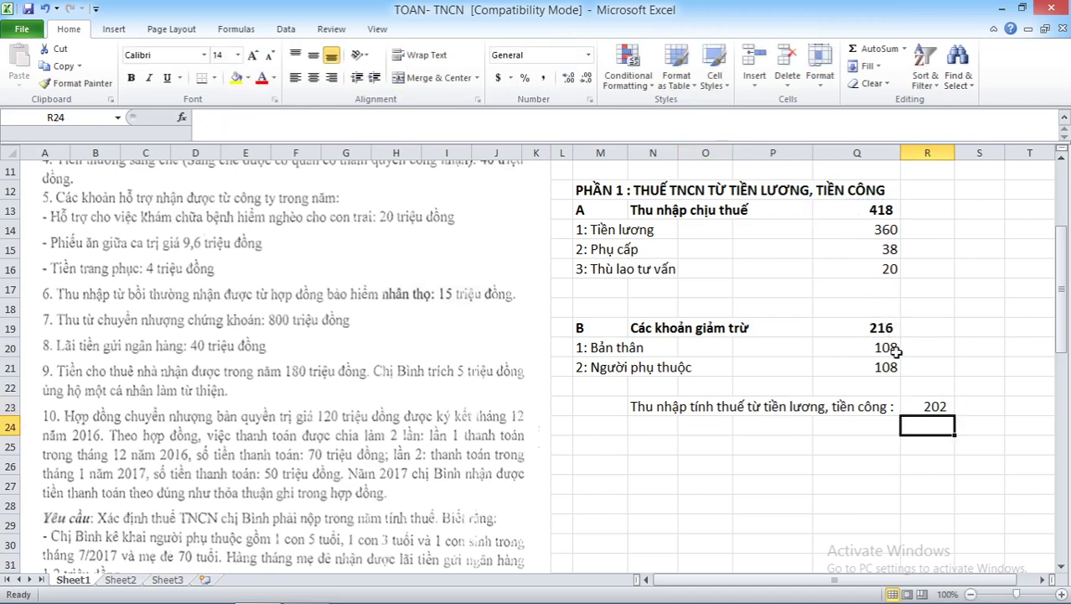
click(927, 409)
key(ctrl+b)
click(743, 438)
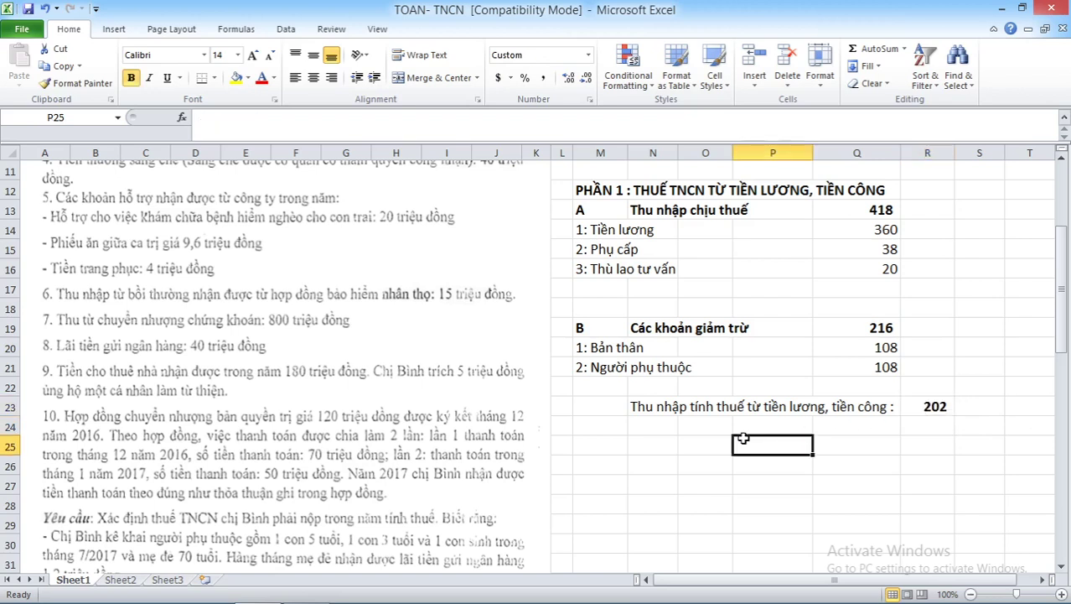
Enter the label "Thuế TNCN phải nộp" in M24 below the taxable income row.
click(595, 444)
click(610, 428)
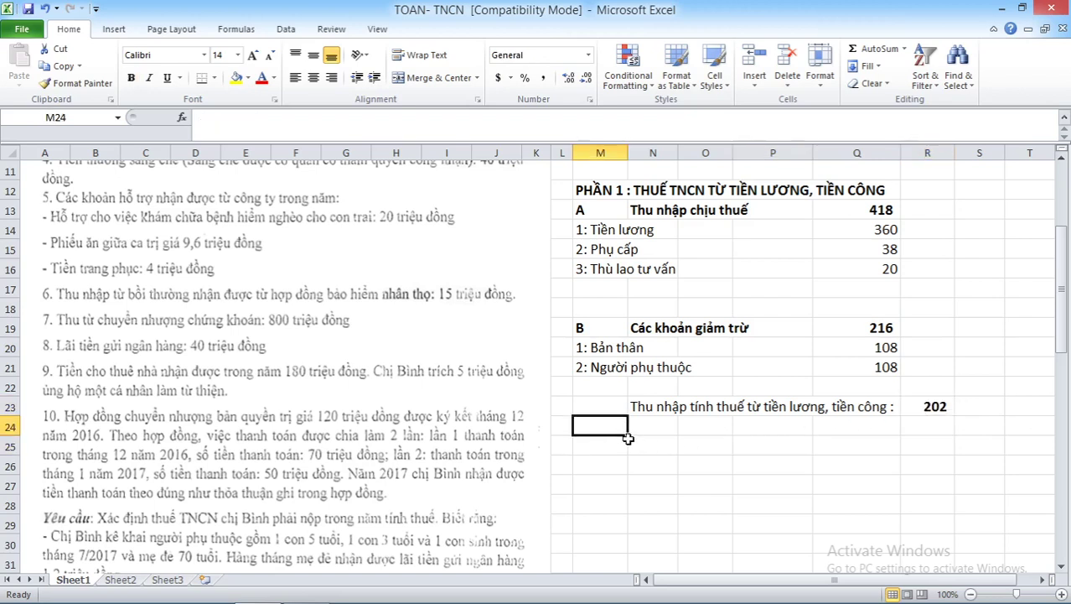
text(Thuế)
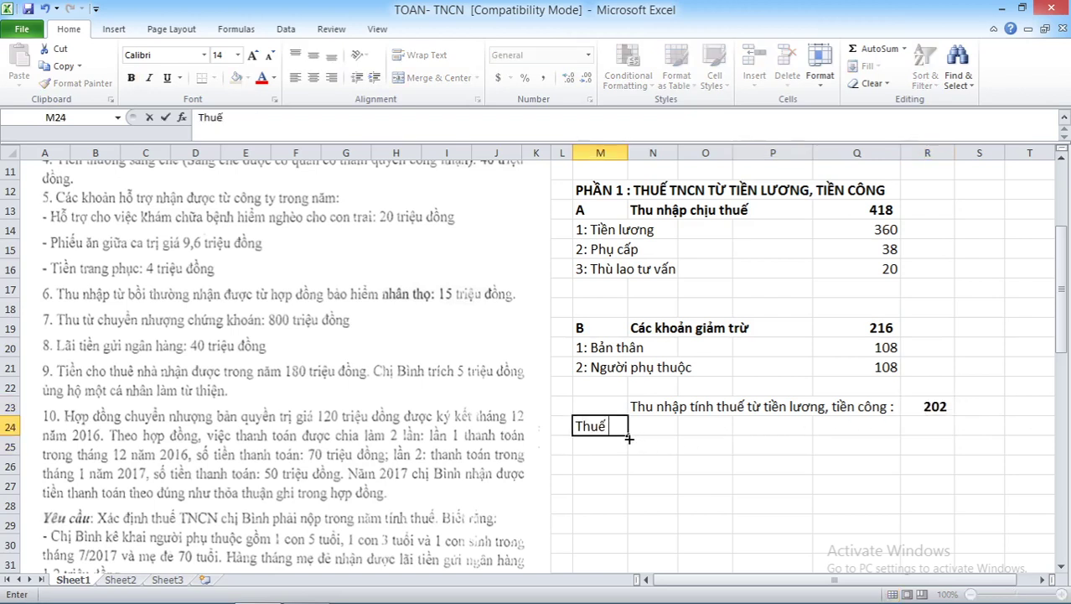
text( TNCN)
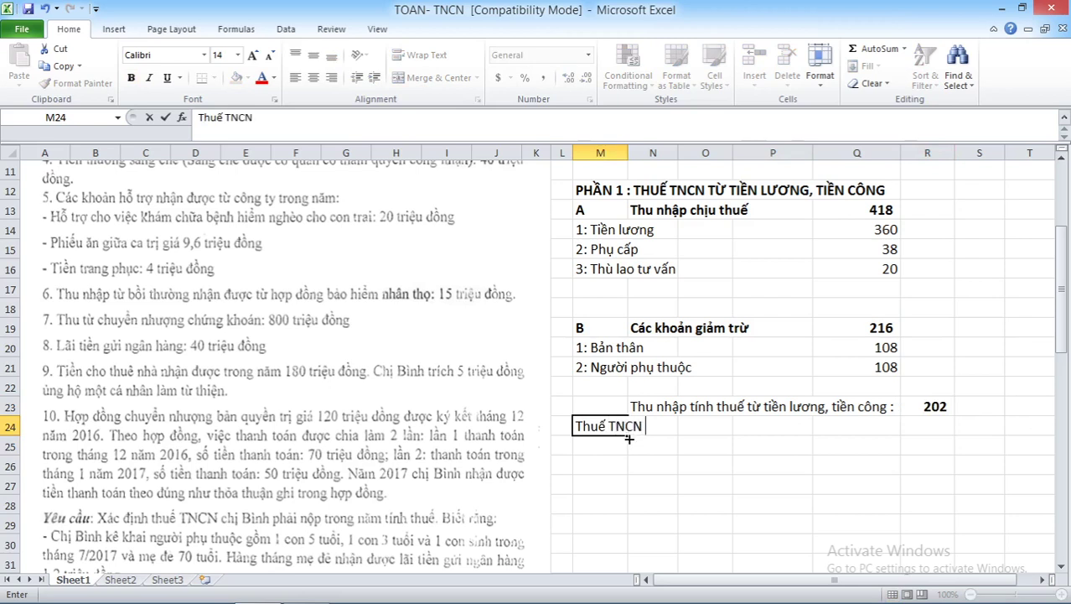
text( phải nô)
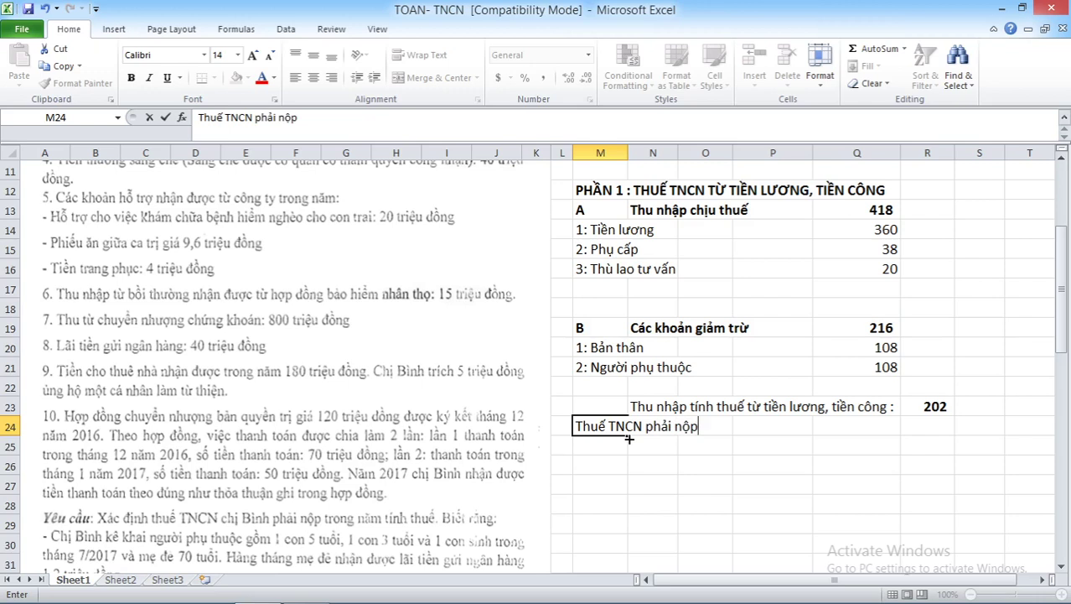
click(600, 192)
click(701, 426)
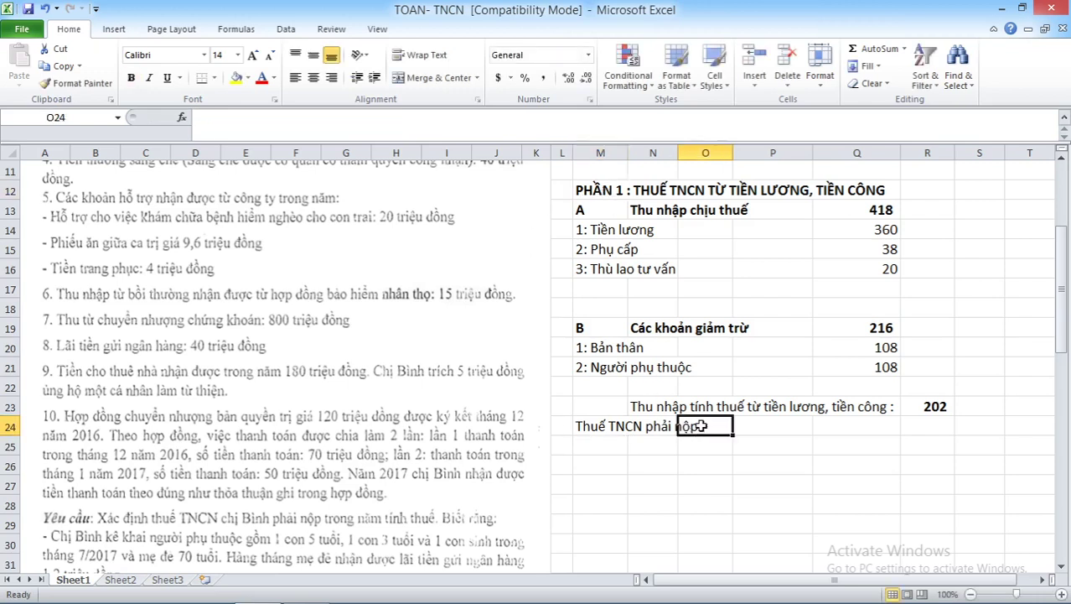
click(592, 428)
click(753, 423)
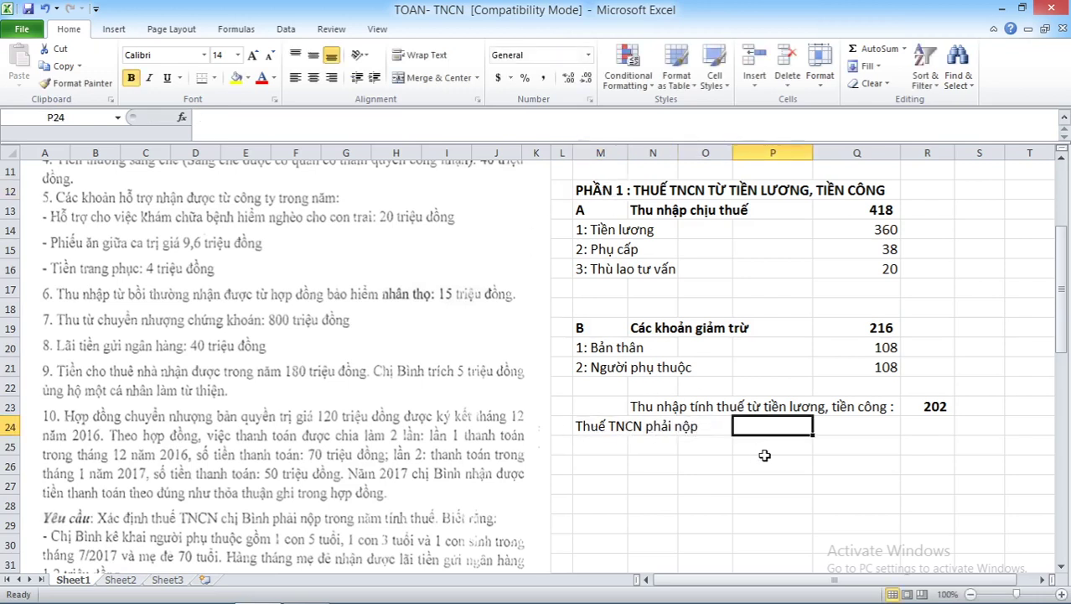
Check the taxable income in R23 against the exercise's progressive tax bracket table.
click(931, 408)
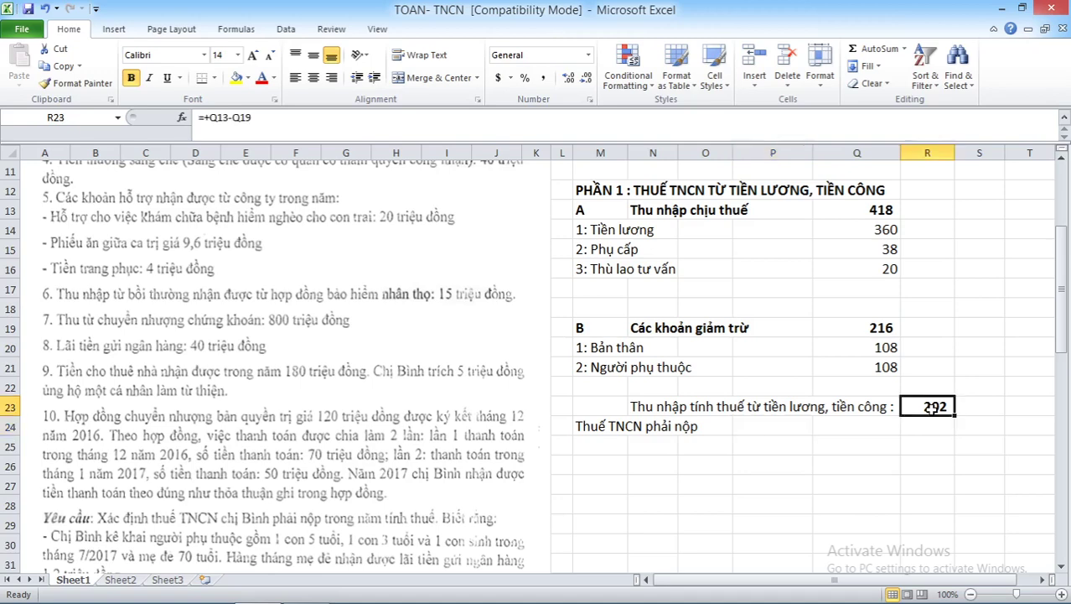
drag(1062, 317, 1046, 510)
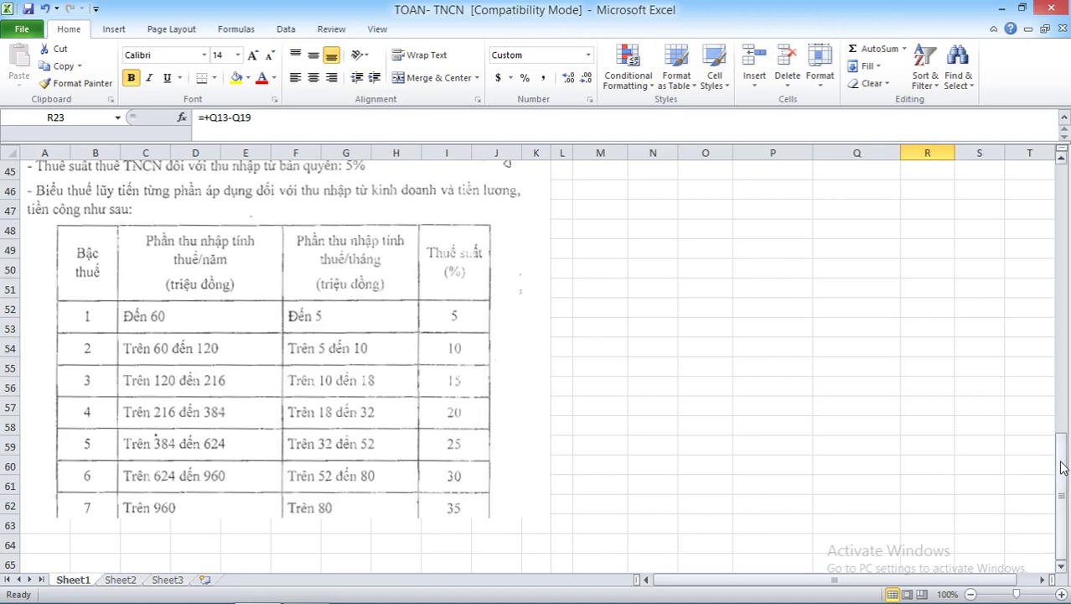
drag(1063, 467, 1061, 310)
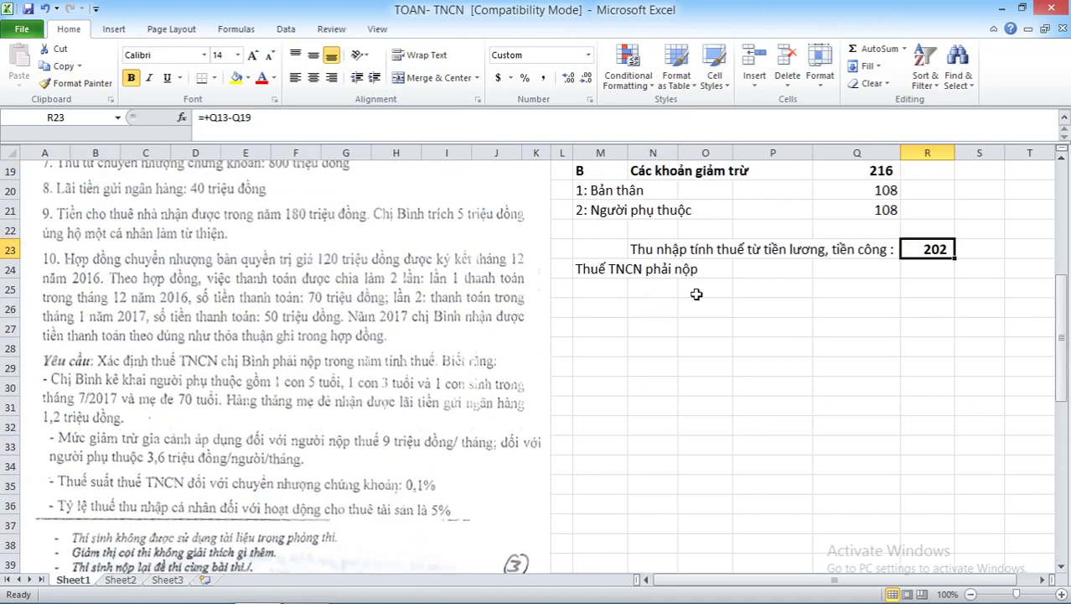
Calculate the progressive salary tax in O25 with the formula +60*0.05+60*0.1+82*0.15 and make the result bold.
click(685, 292)
text(+6)
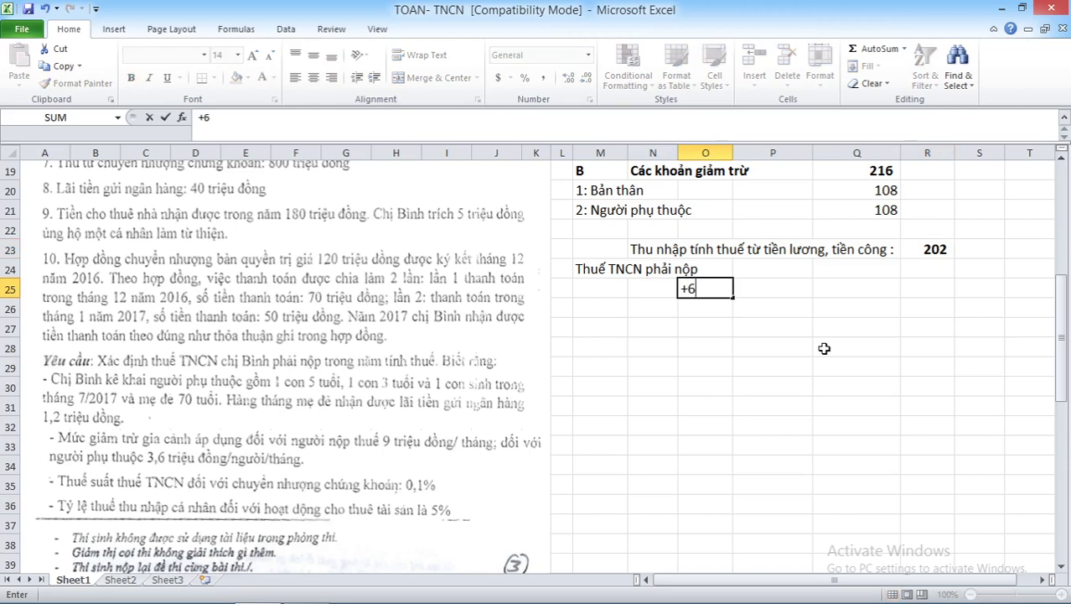
text(0*0.05+60*0.1+82*0.1)
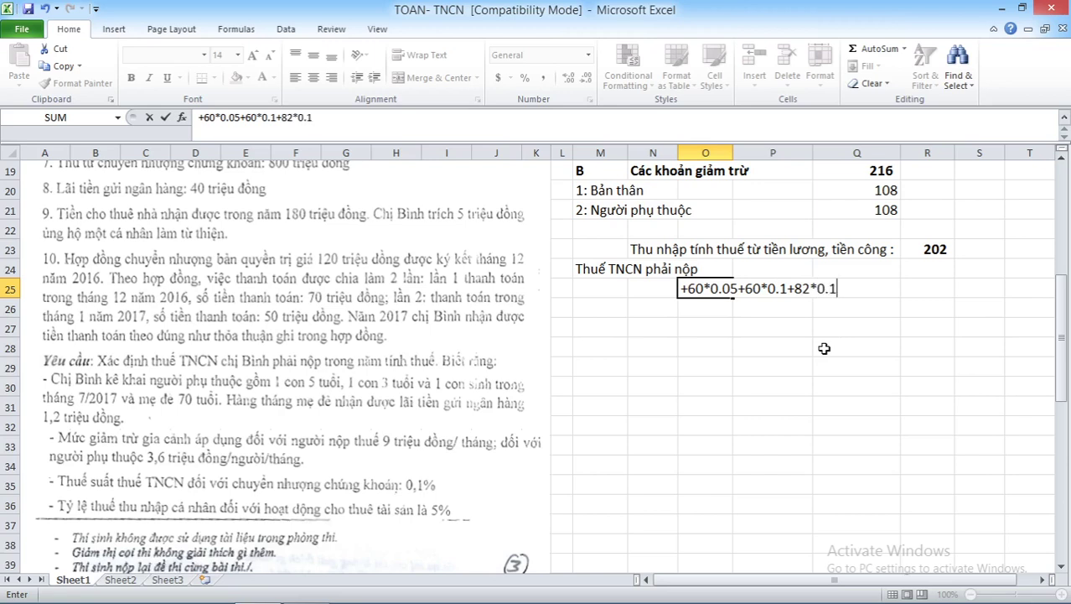
key(Return)
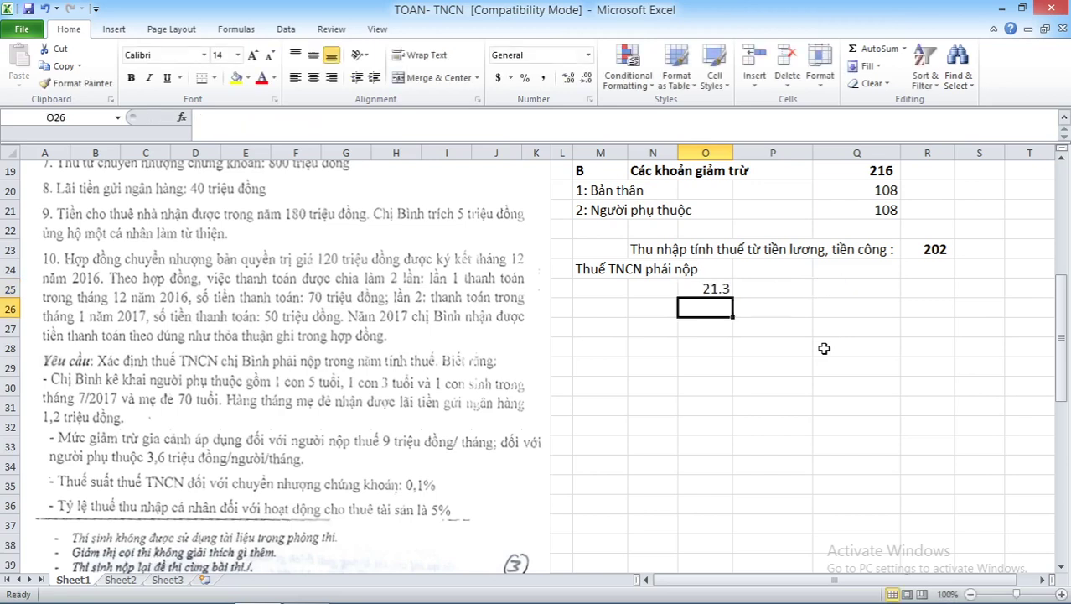
click(711, 290)
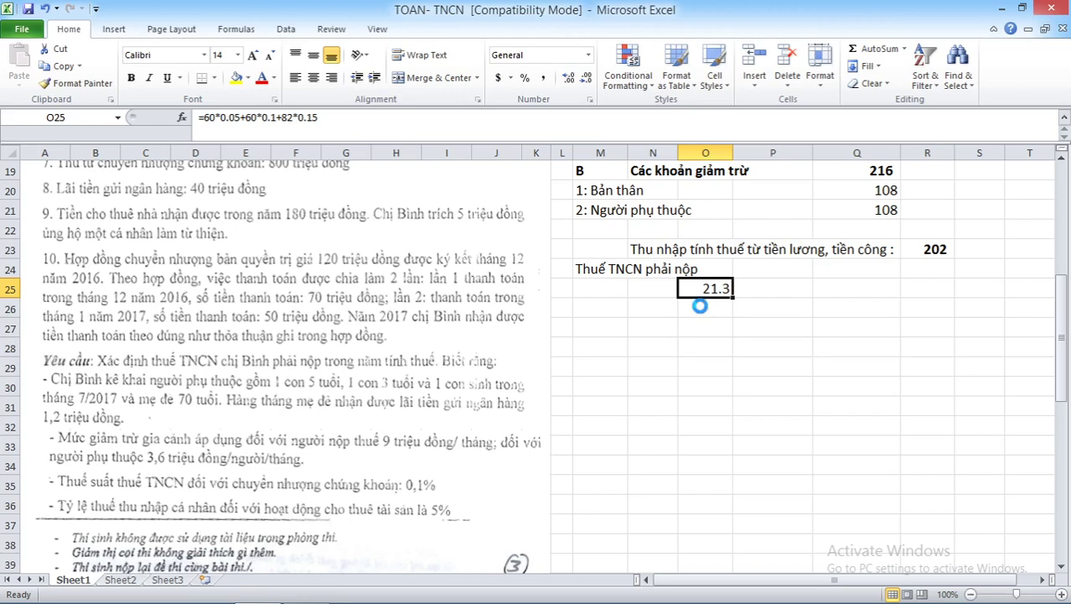
key(ctrl+b)
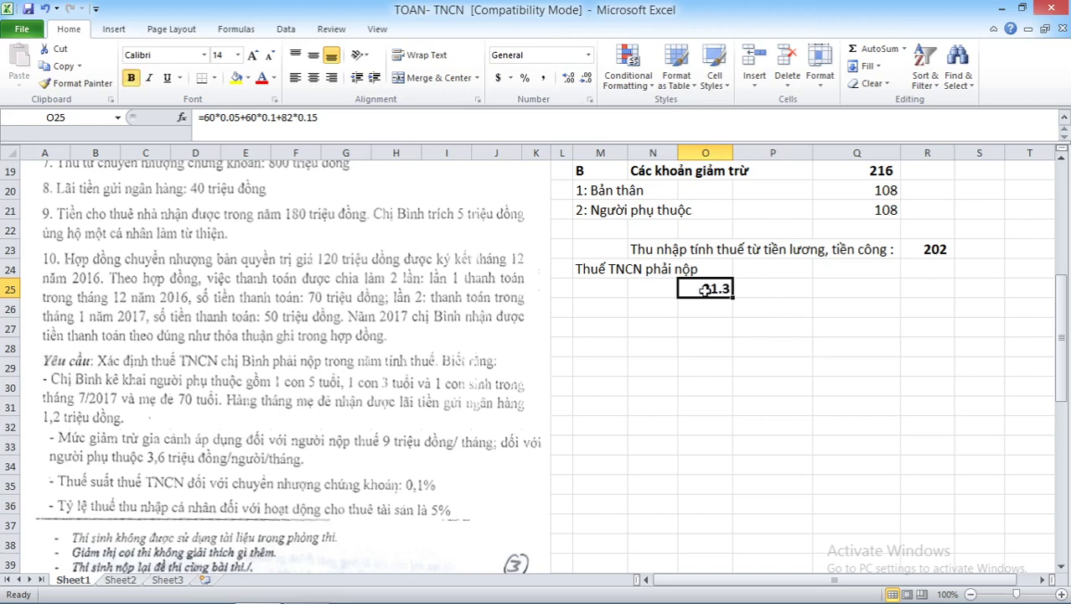
Copy the tax calculation from O25 to Q24 in the "Thuế TNCN phải nộp" row and clear O25.
key(ctrl+c)
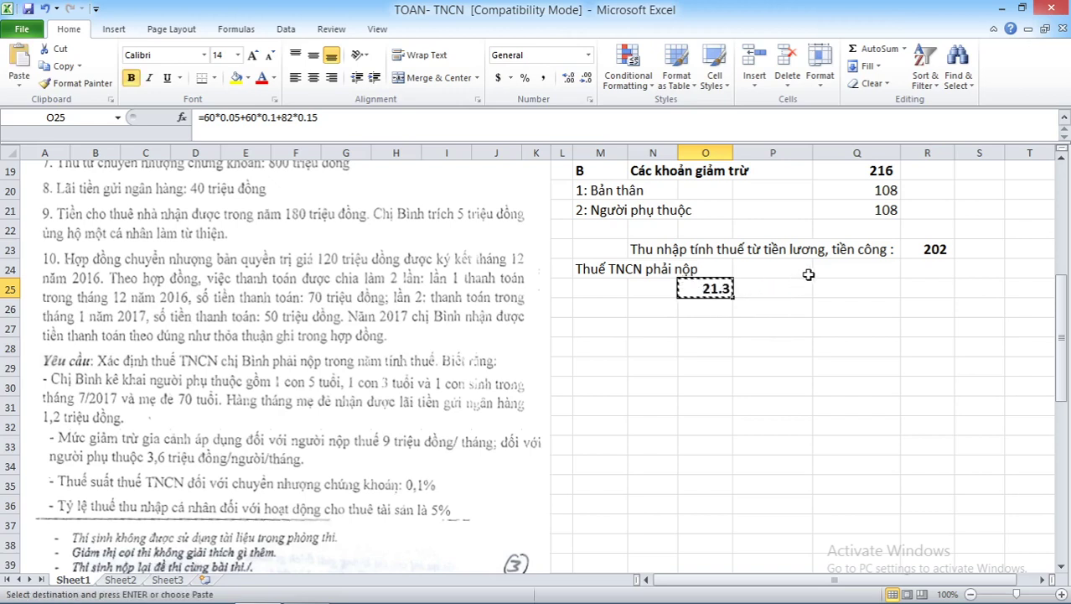
click(841, 270)
key(ctrl+v)
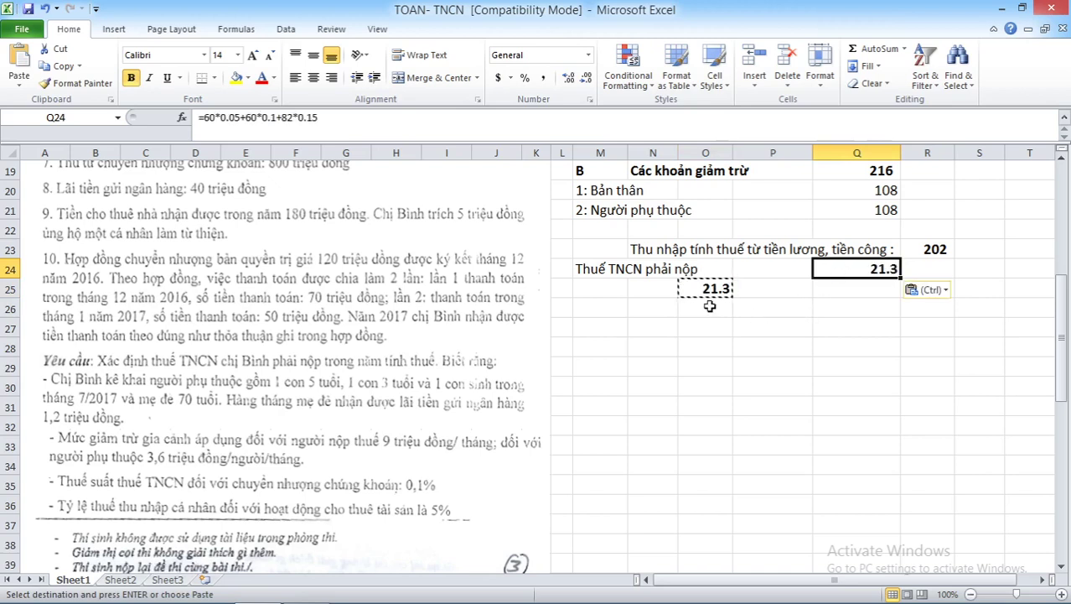
click(707, 295)
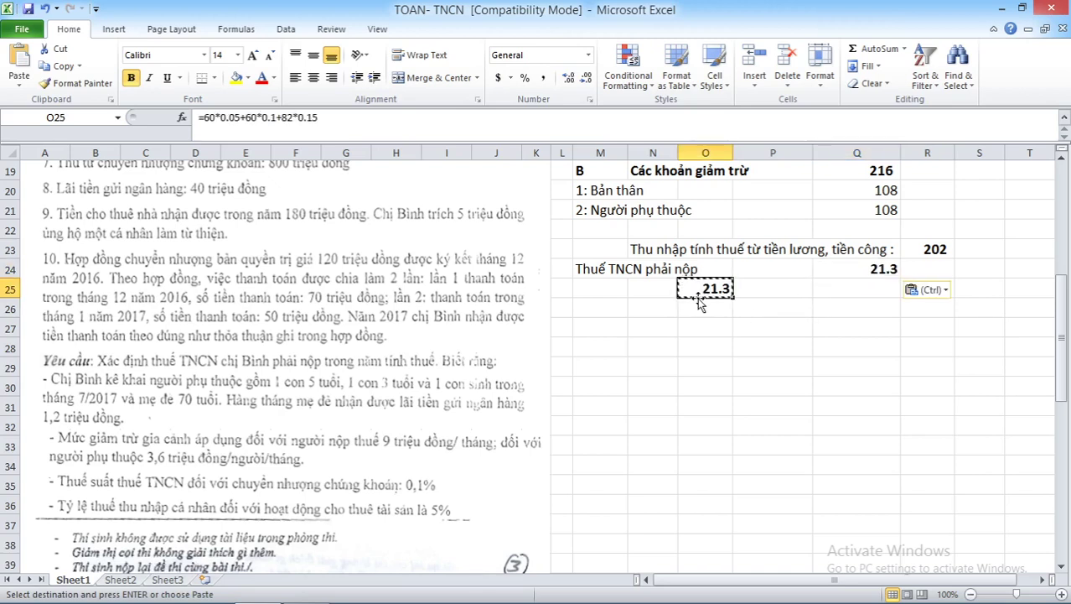
click(842, 270)
click(651, 307)
click(688, 288)
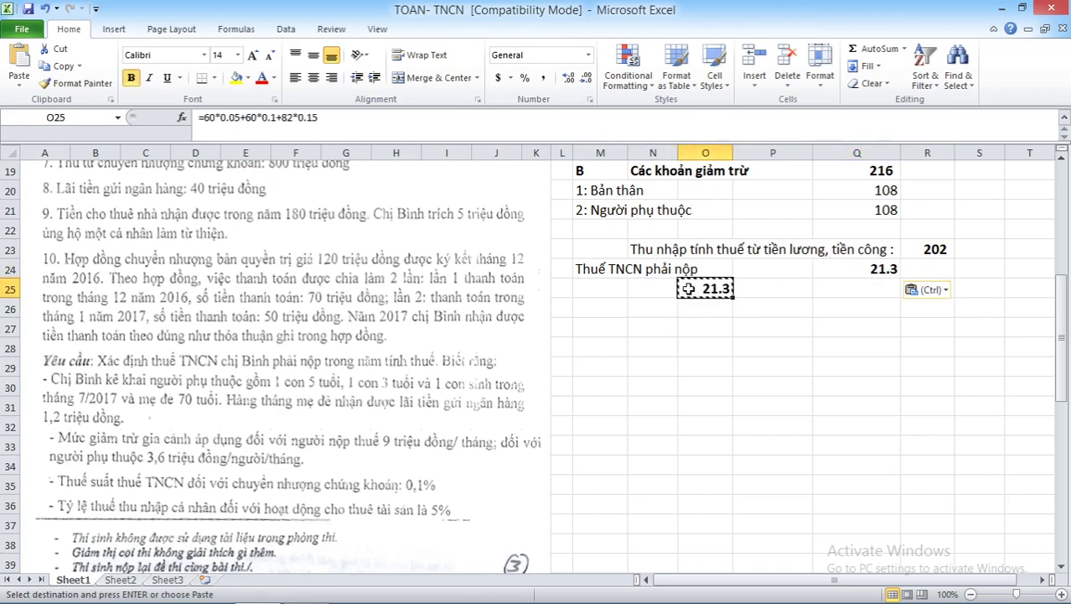
key(Delete)
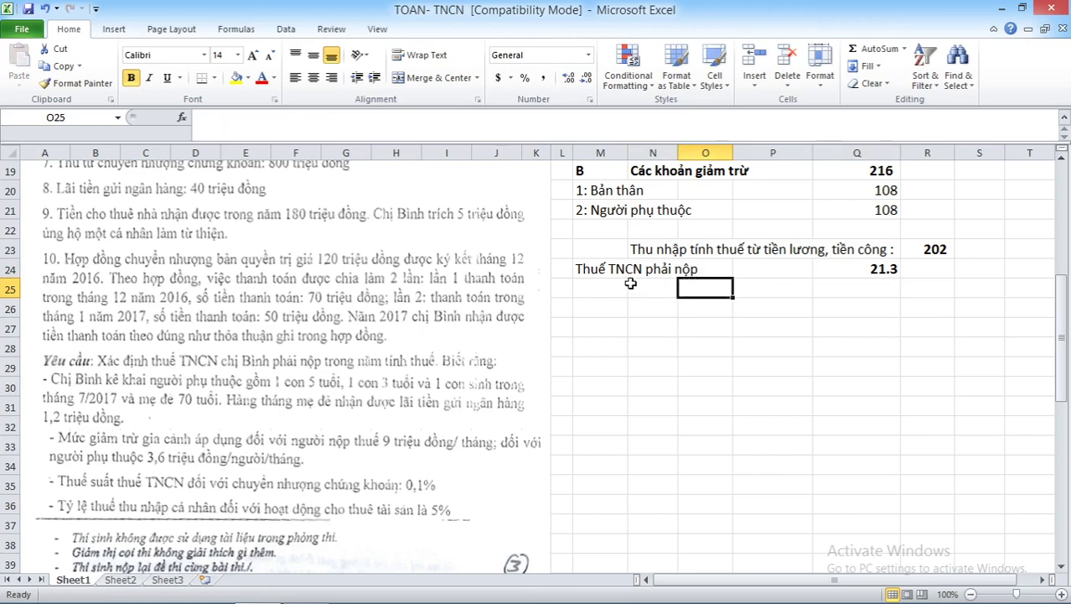
Fill the "Thuế TNCN phải nộp" row M24:R24 with yellow and add an outside border around it.
drag(581, 269, 933, 269)
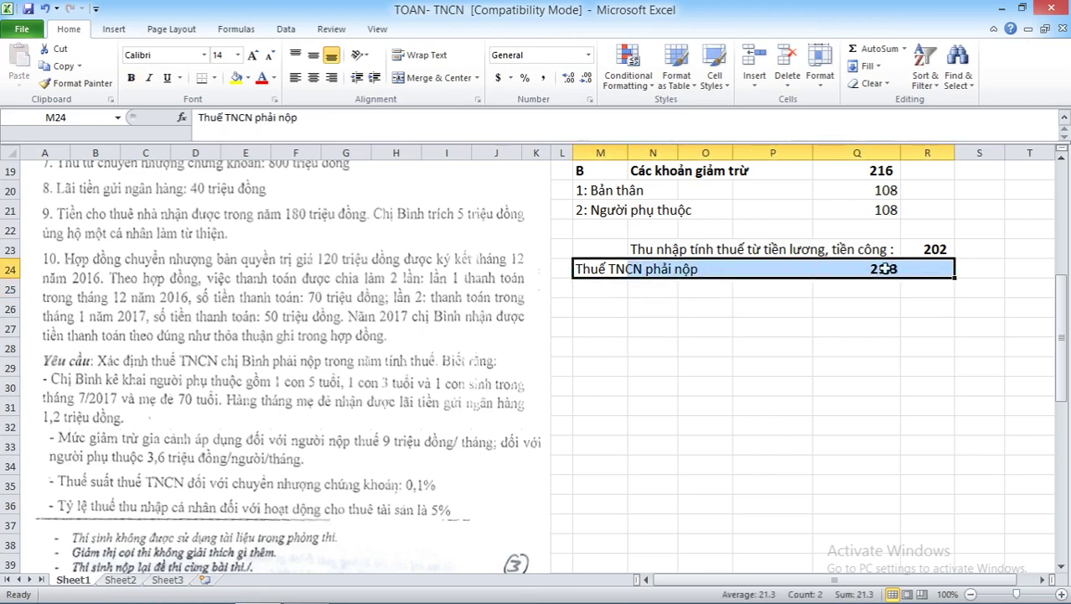
click(237, 78)
click(917, 463)
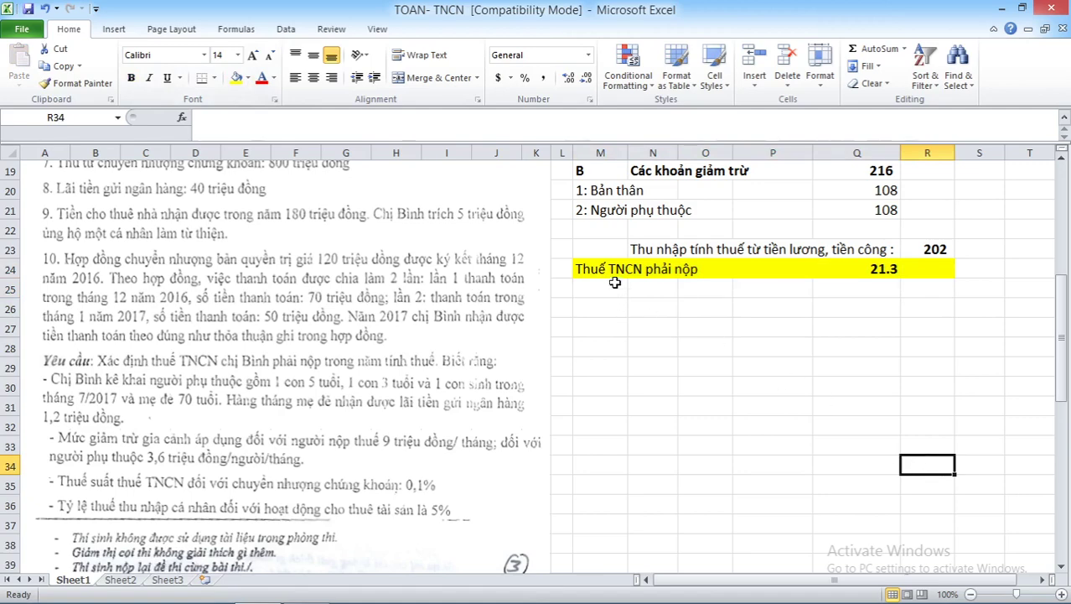
drag(612, 270, 914, 270)
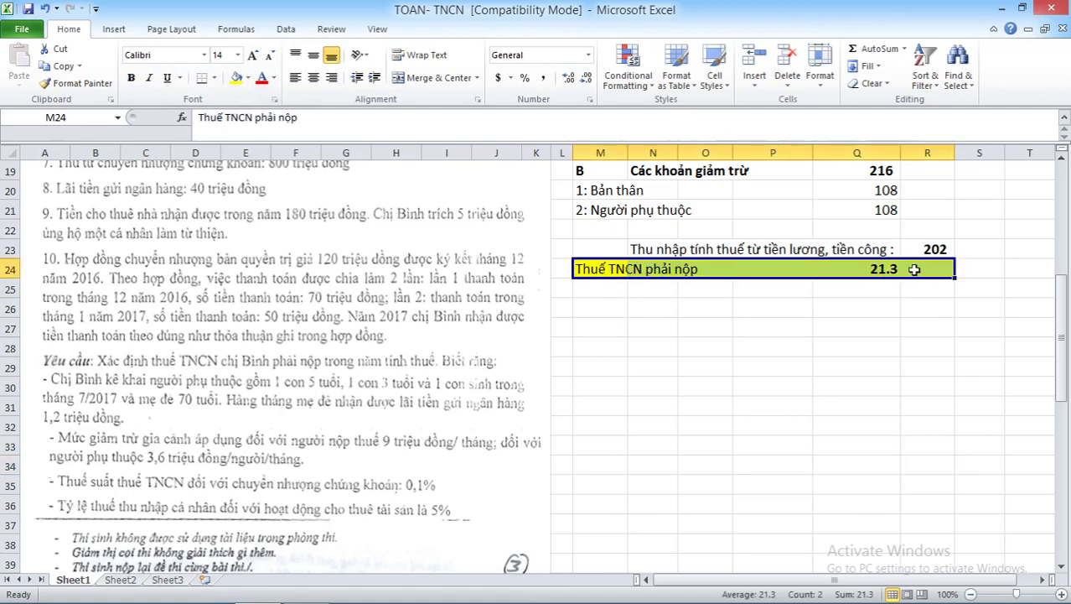
click(214, 78)
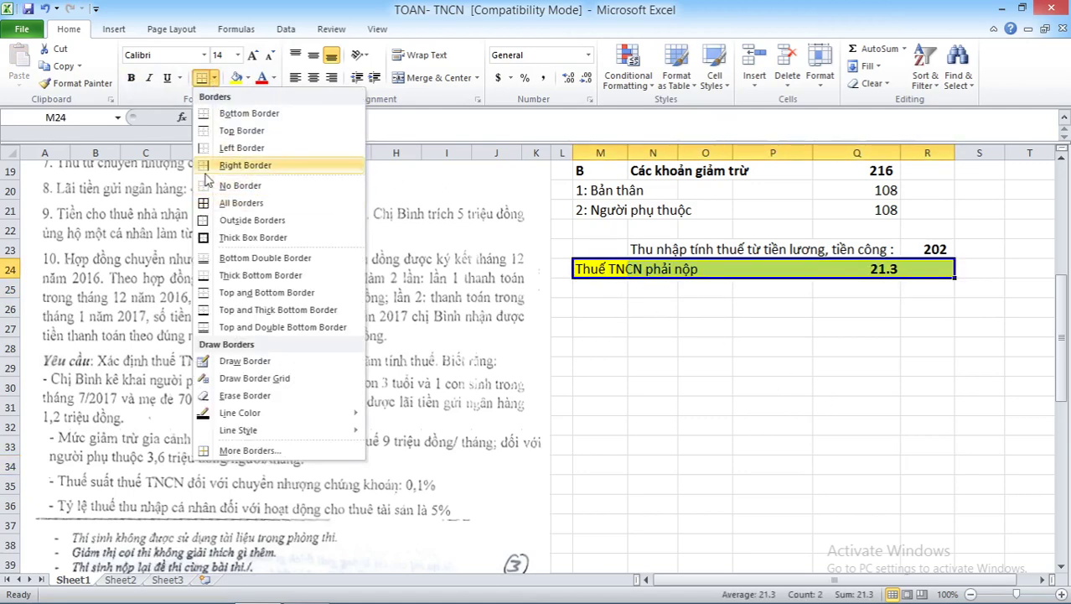
click(251, 219)
click(894, 348)
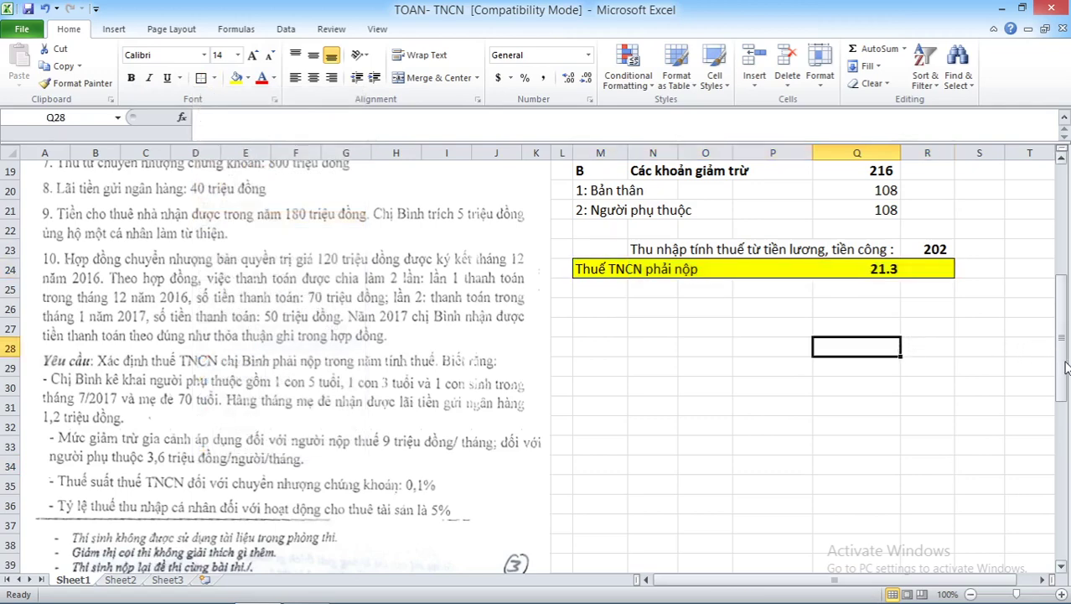
Copy the heading "PHẦN 2 : THUẾ TNCN NGOÀI TIỀN LƯƠNG, TIỀN CÔNG" from M10 to M27 below the Phần 1 tax row.
drag(1063, 366, 1063, 282)
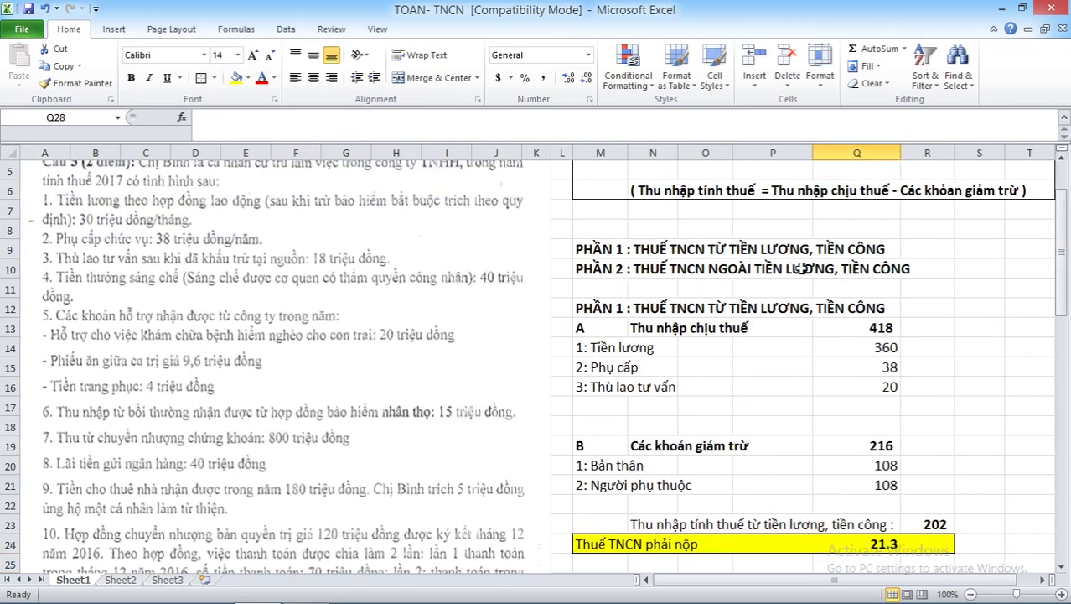
click(867, 547)
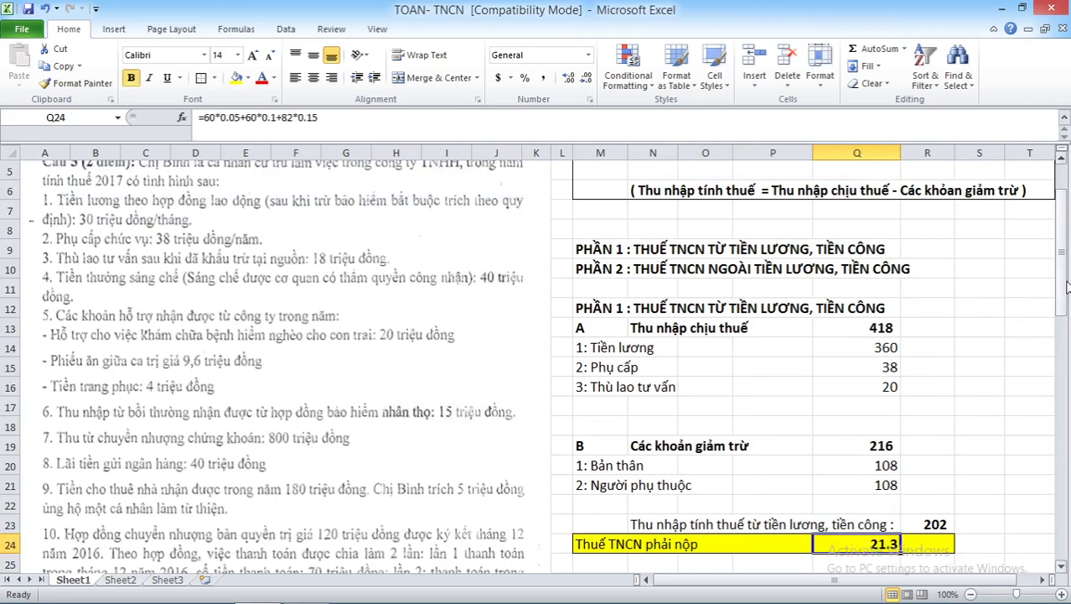
drag(1063, 293, 1063, 253)
click(612, 365)
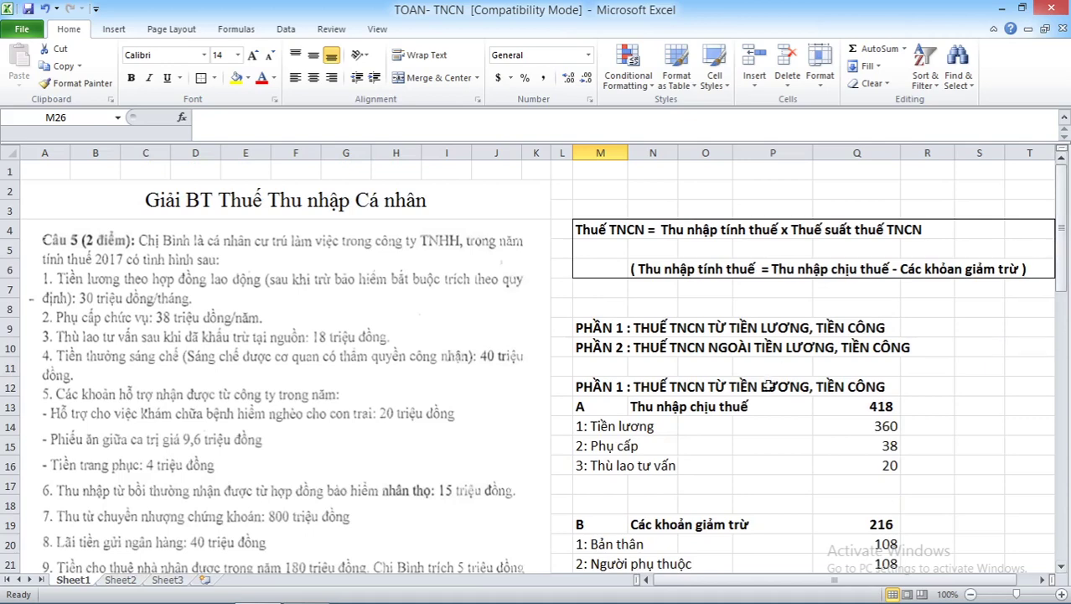
scroll(759, 391, down, 2)
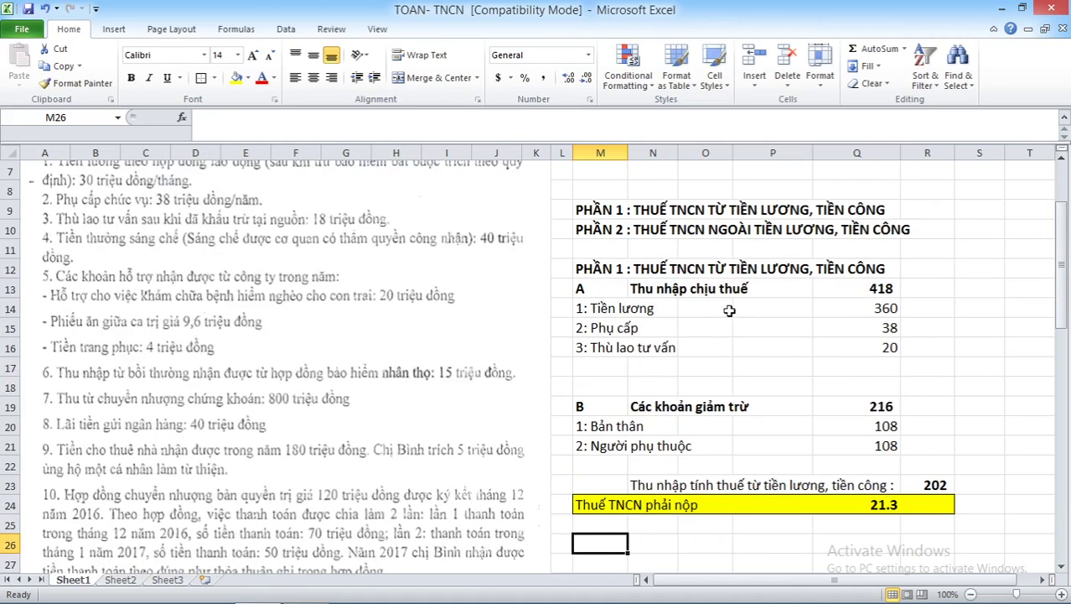
drag(857, 446, 805, 402)
click(597, 228)
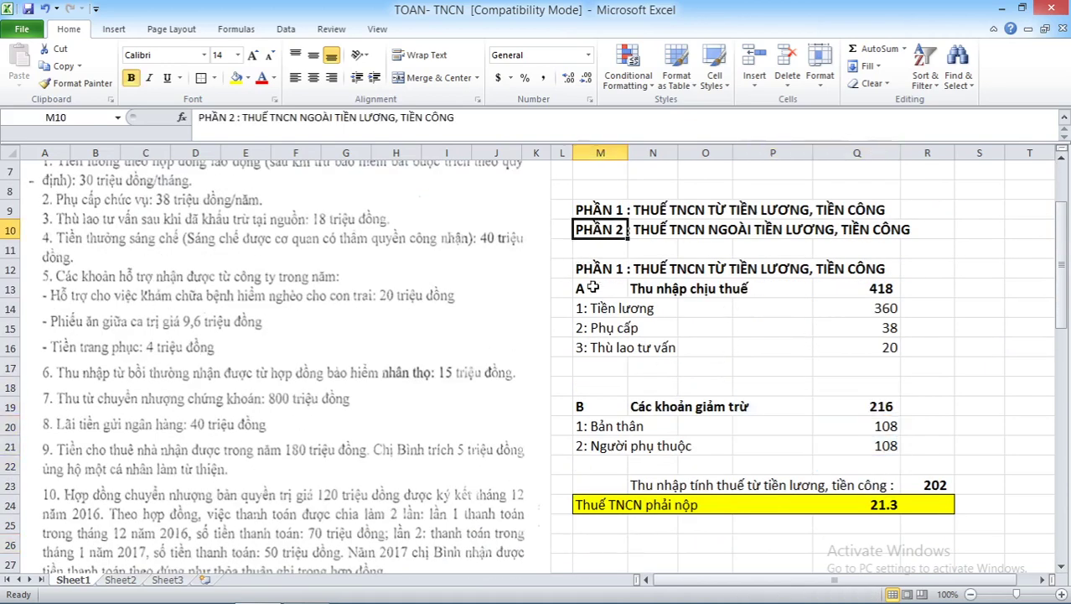
key(ctrl+c)
drag(1063, 222, 1061, 362)
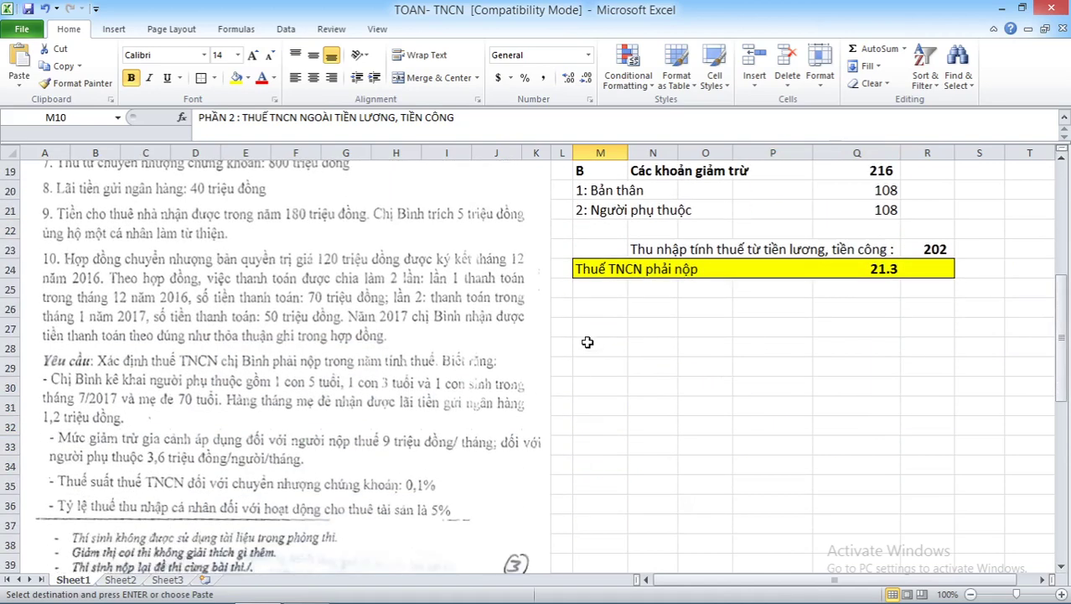
click(597, 335)
key(ctrl+v)
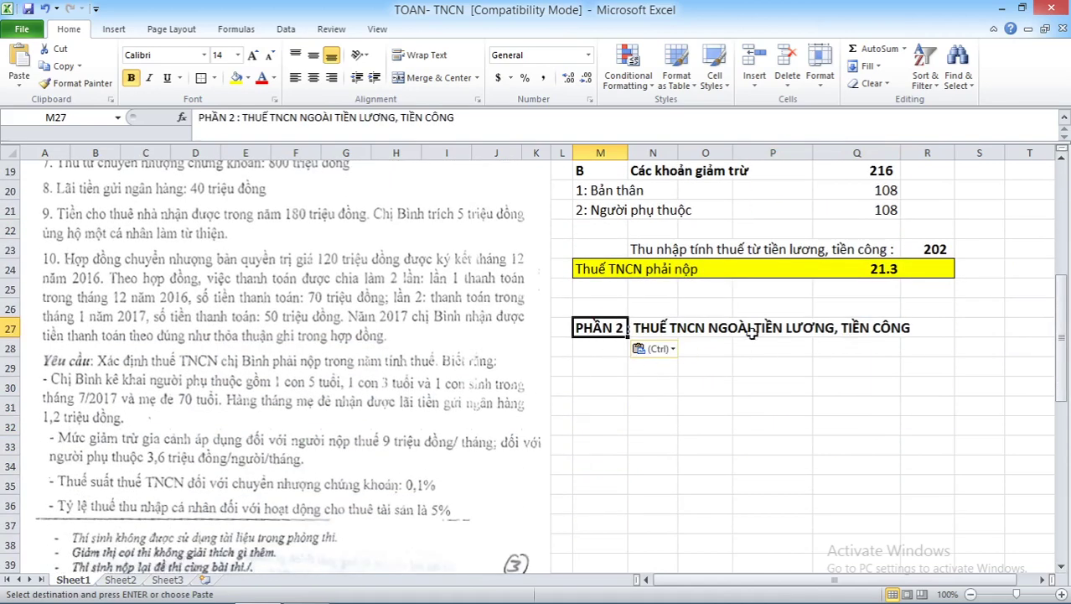
click(798, 333)
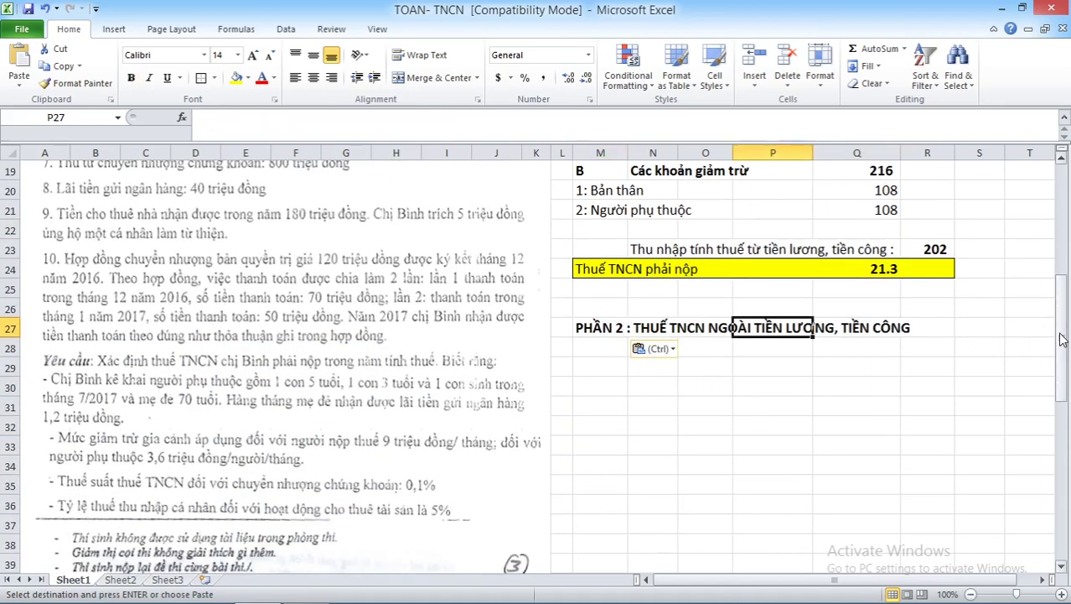
Enter the label "7: CN CK" in M29 under the Phần 2 heading for the securities transfer item.
drag(1058, 334, 1042, 297)
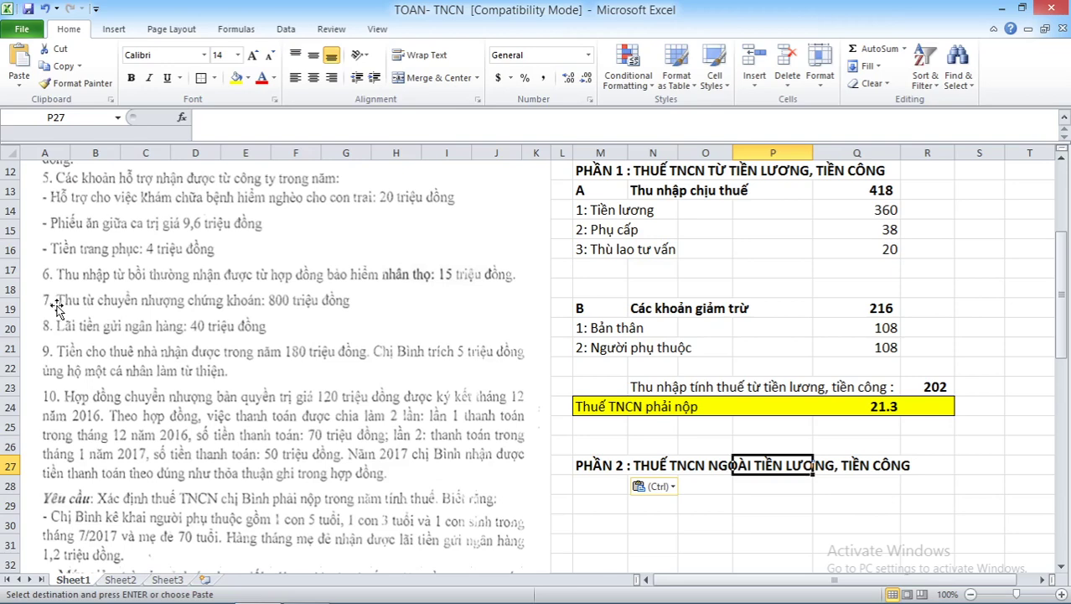
drag(1062, 268, 1063, 281)
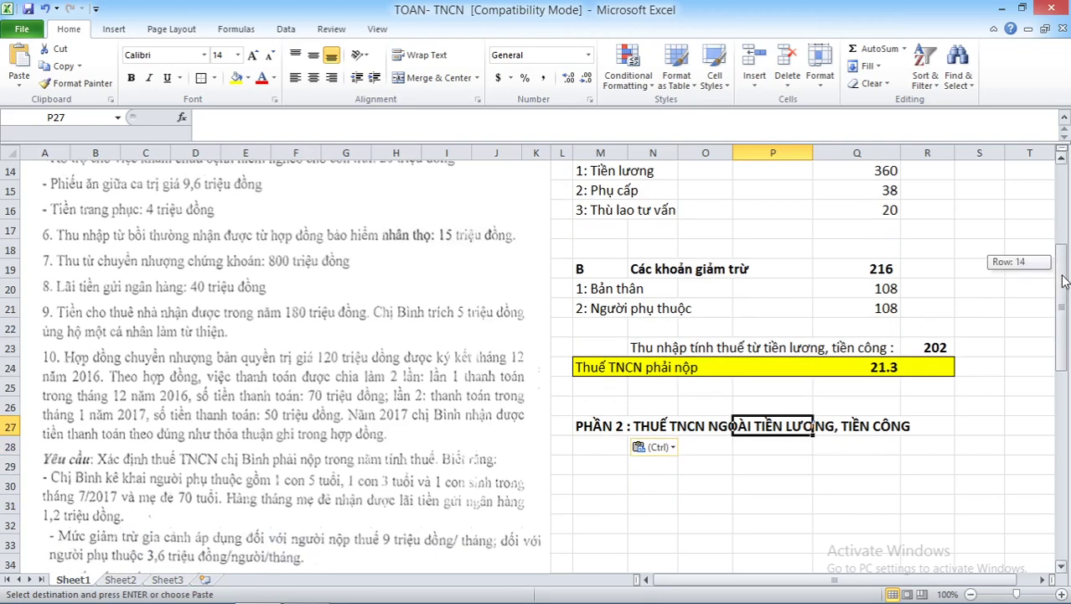
click(600, 462)
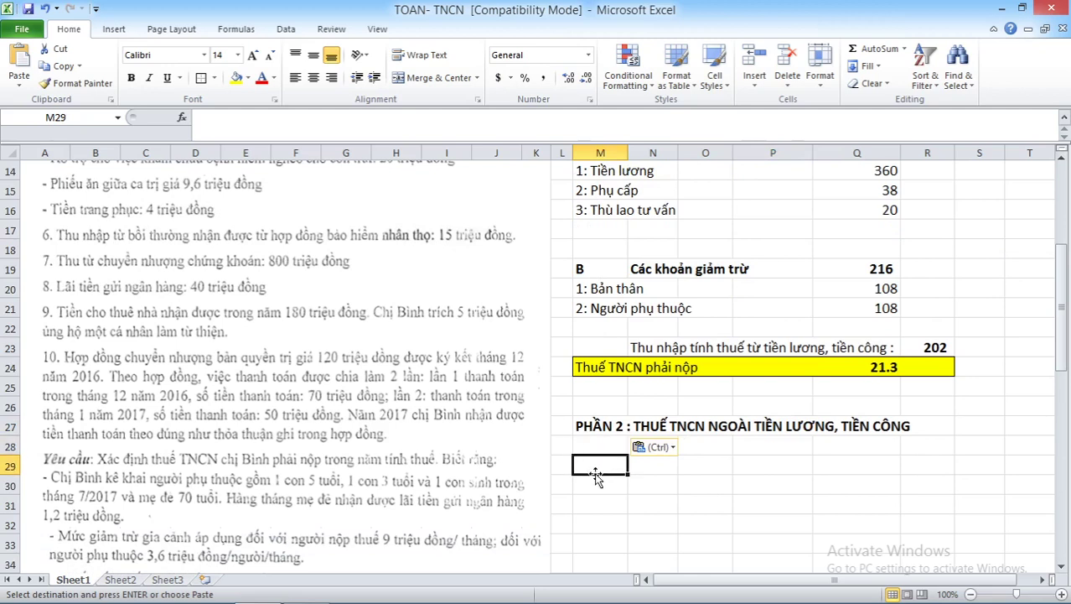
text(8)
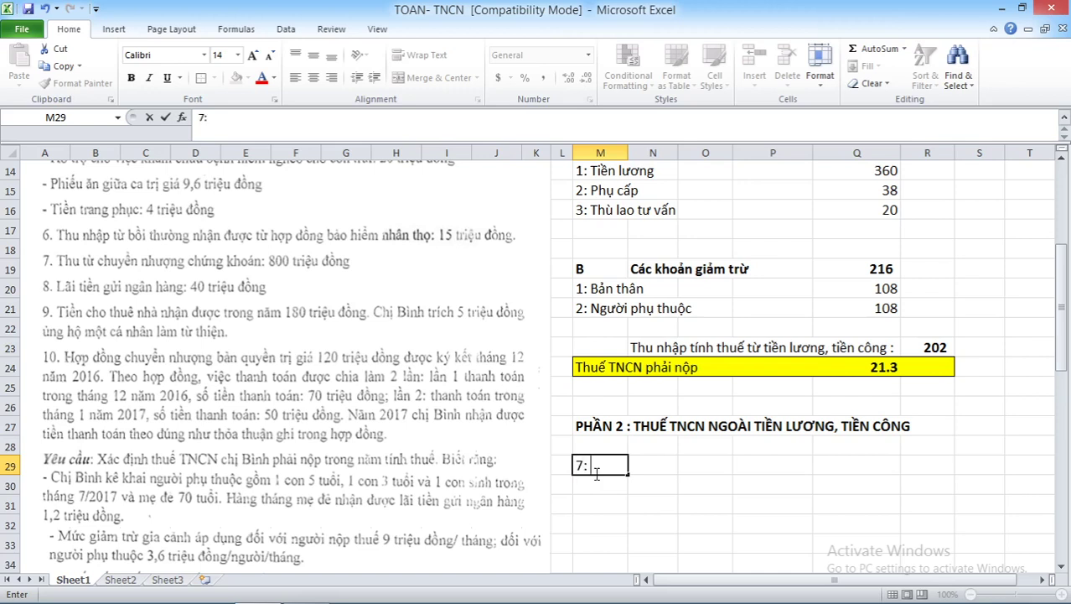
text(N CK)
key(Right)
key(Right)
key(Right)
key(Right)
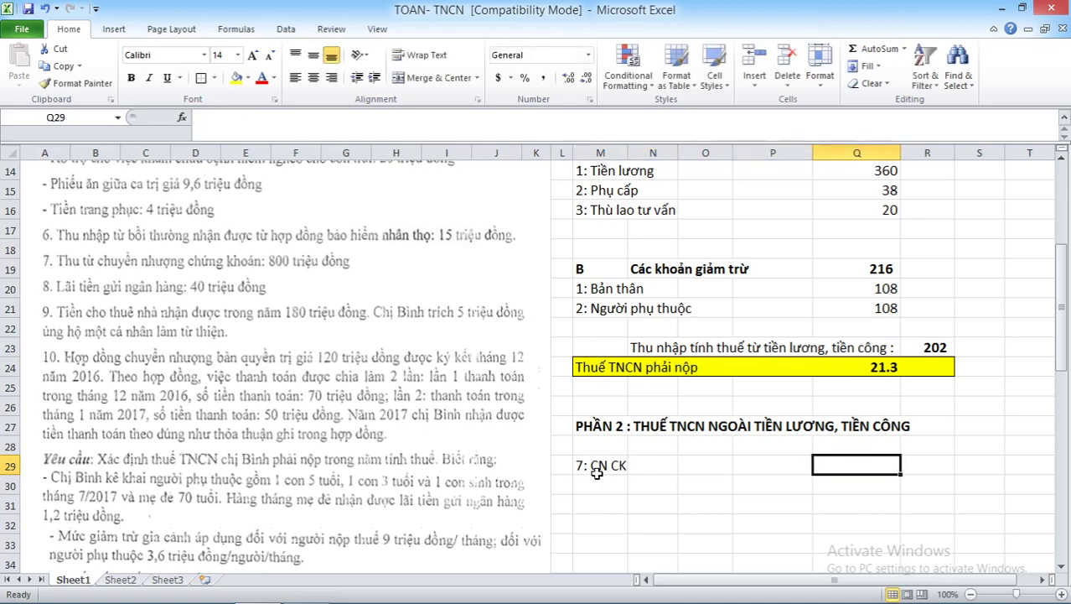
Calculate the securities transfer tax in Q29 with the formula +800*0.1/100, using the rate given in the exercise.
drag(1063, 327, 1063, 384)
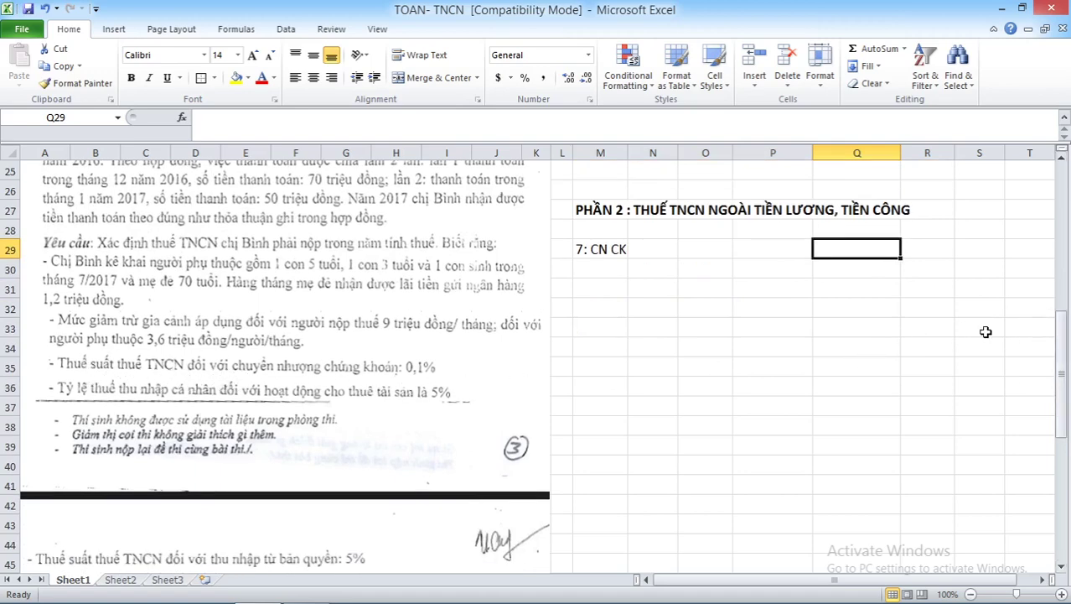
drag(1065, 362, 1063, 333)
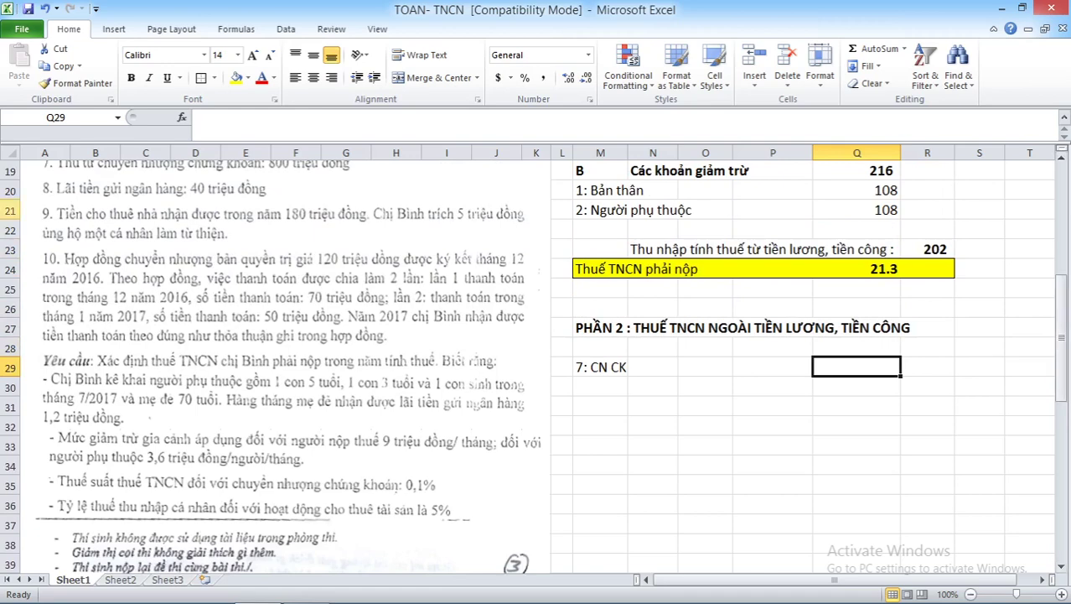
click(1053, 307)
drag(1061, 311, 1062, 298)
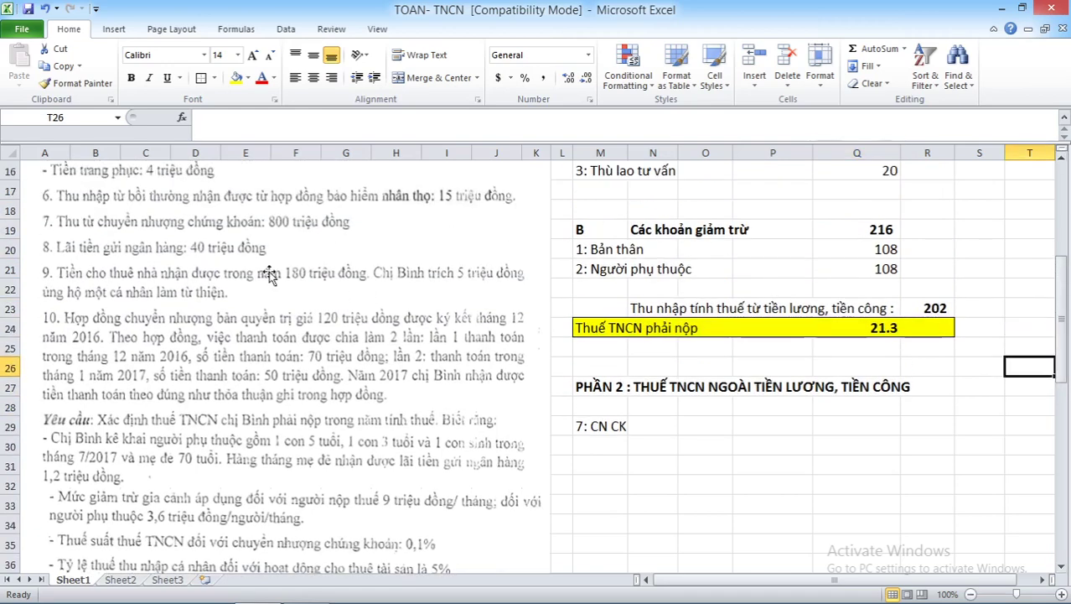
click(882, 424)
text(+)
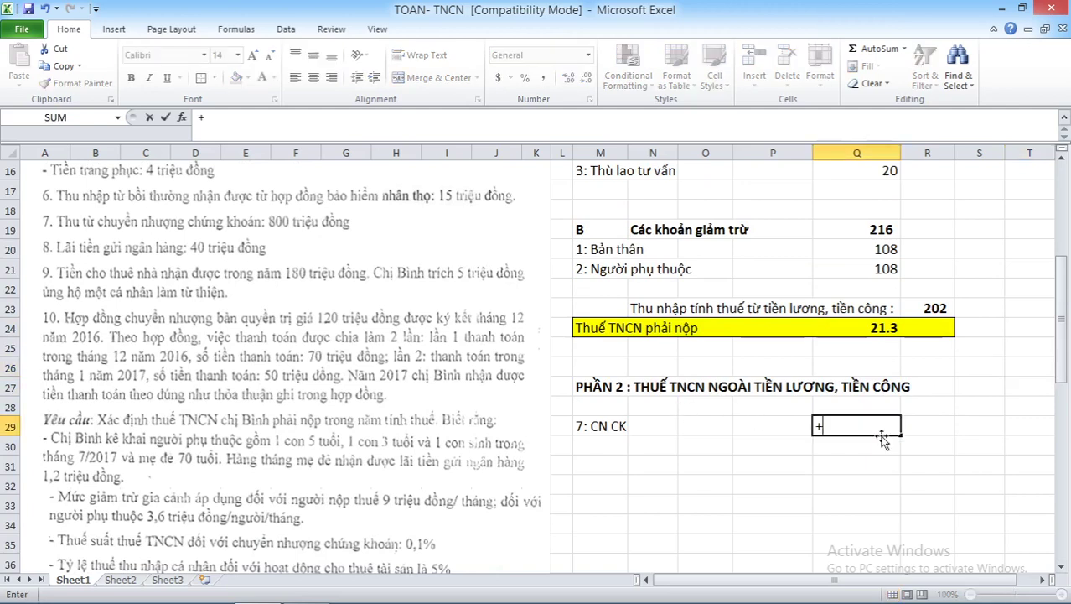
text(800*0.1/100)
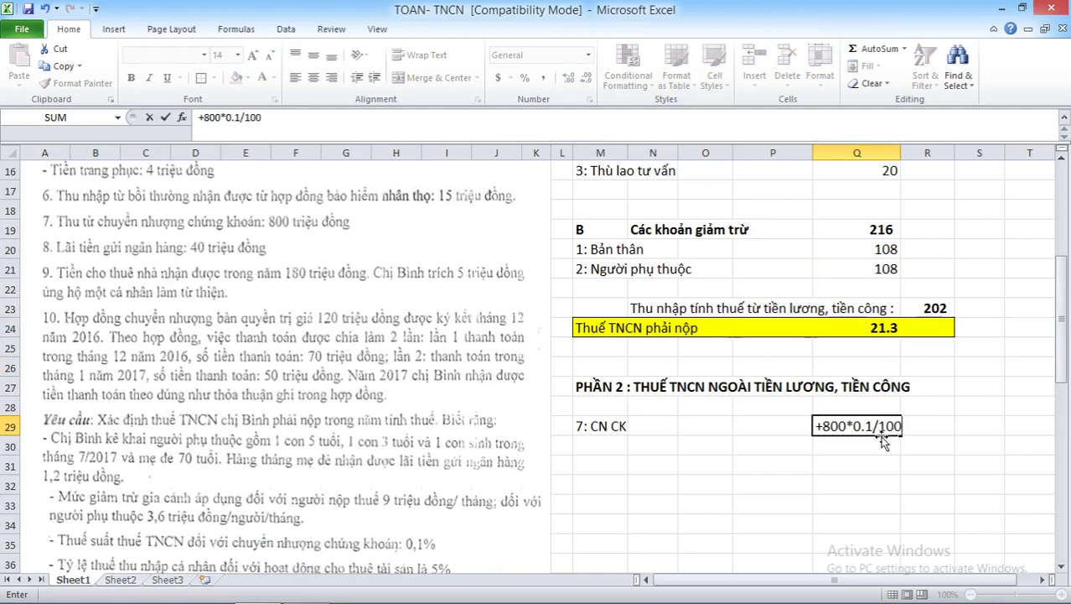
key(Return)
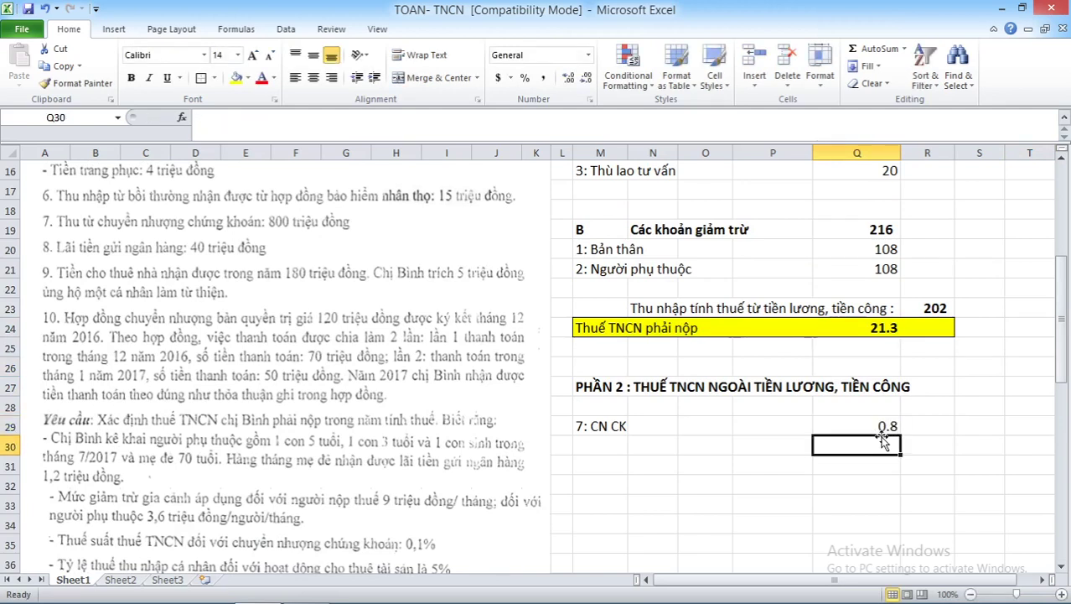
click(594, 450)
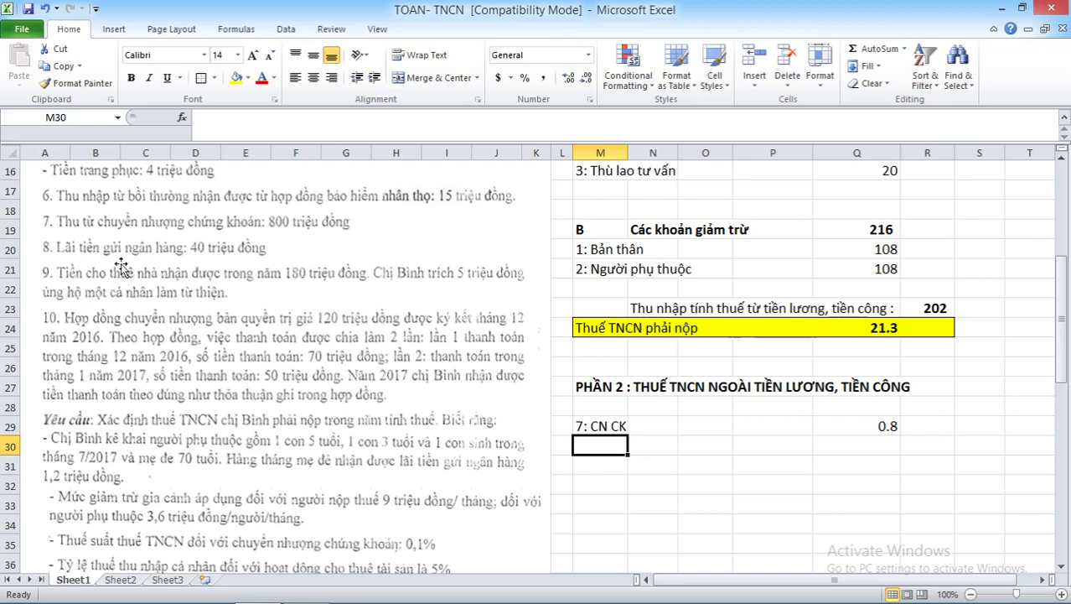
Enter the label "9: Tiền thuê nhà" in M30 for the house rental item of Phần 2.
text(9)
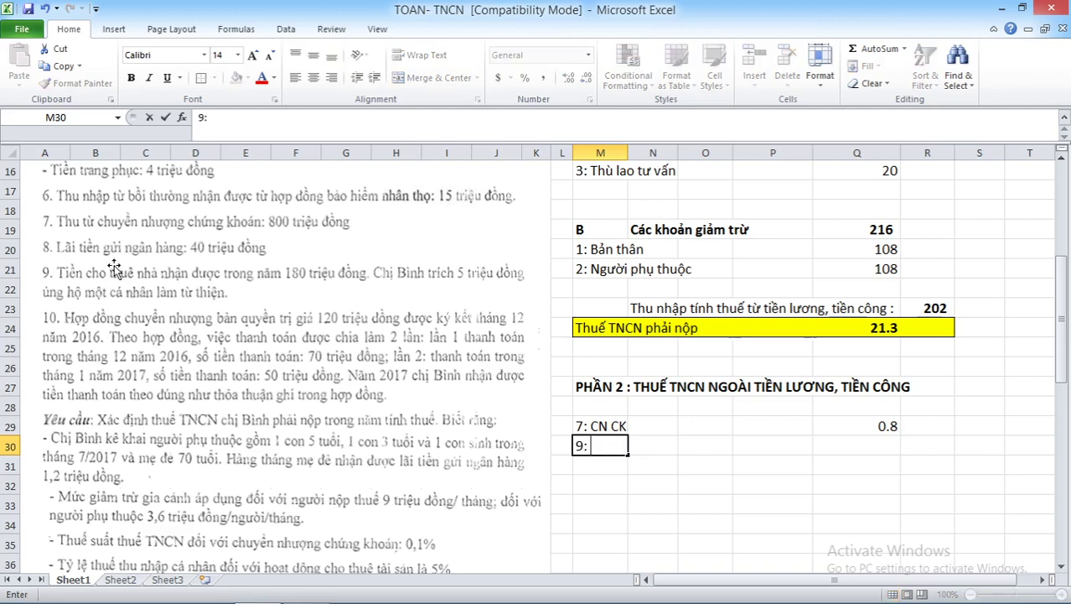
text(: Tiền)
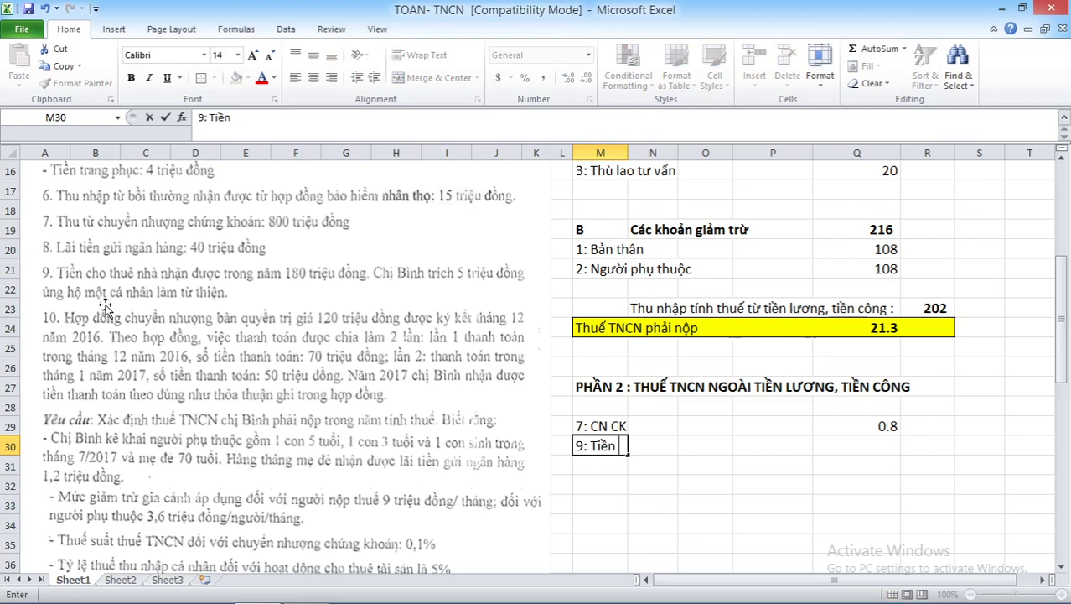
text( thuê nhà)
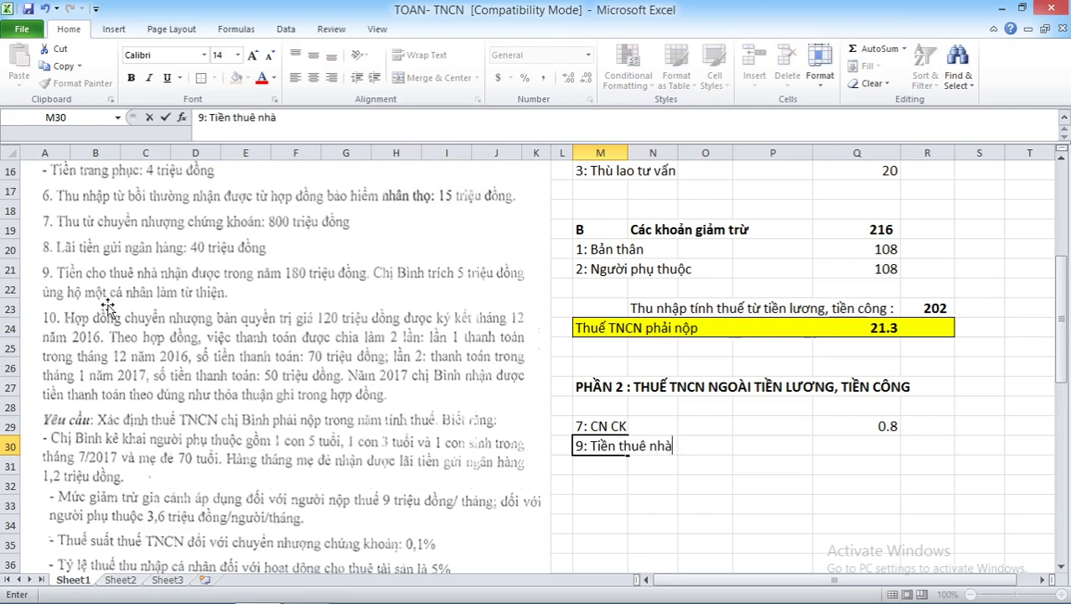
Calculate the house rental tax in Q30 with the formula +180*0.05, using the 5% rate given in the exercise.
key(Right)
key(Right)
key(Right)
key(Right)
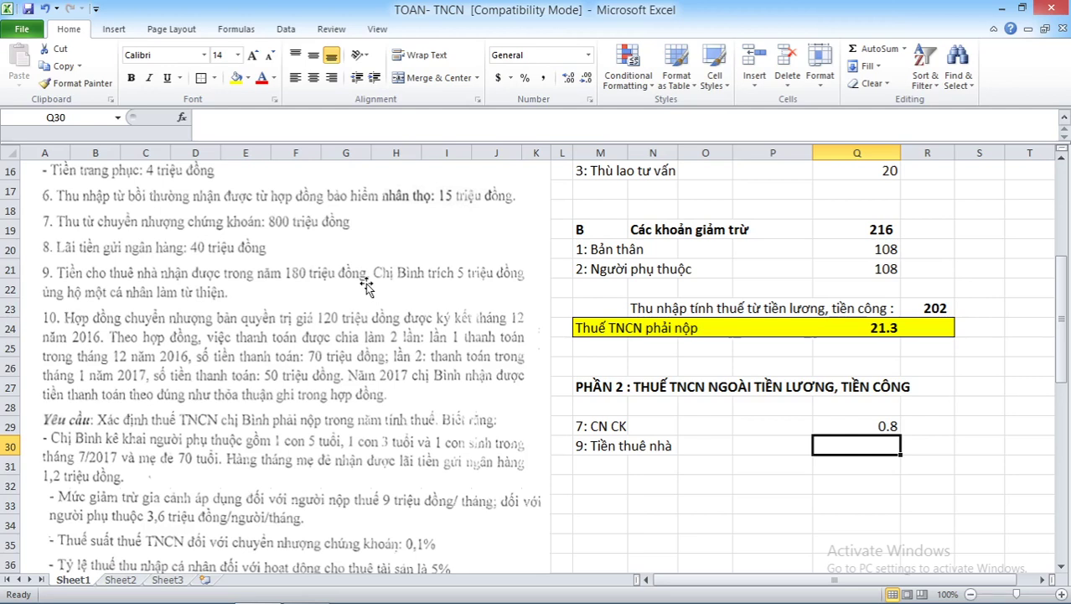
text(+)
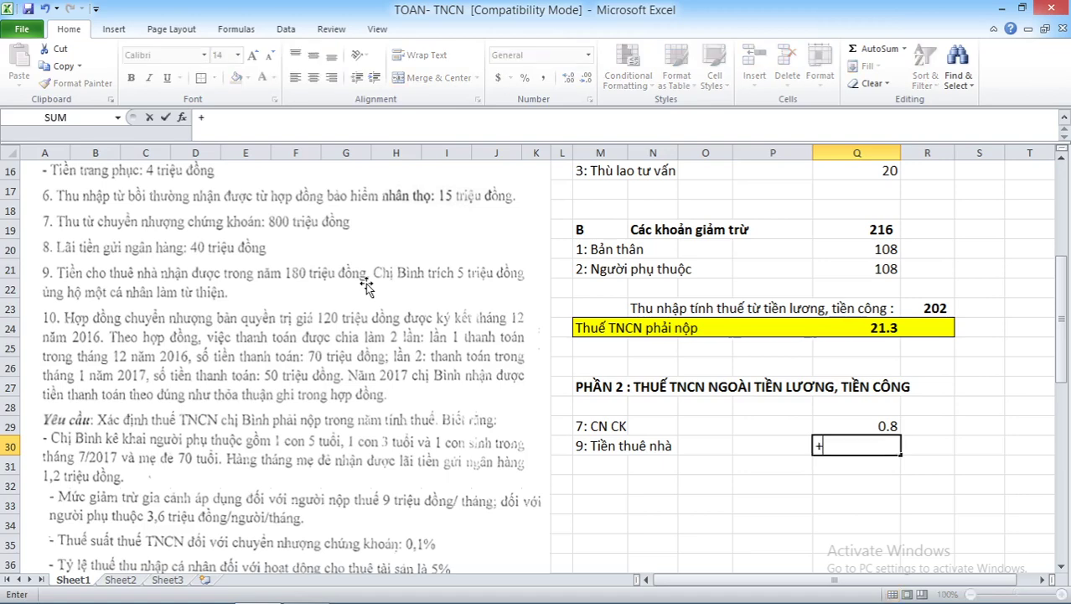
drag(1064, 308, 1047, 391)
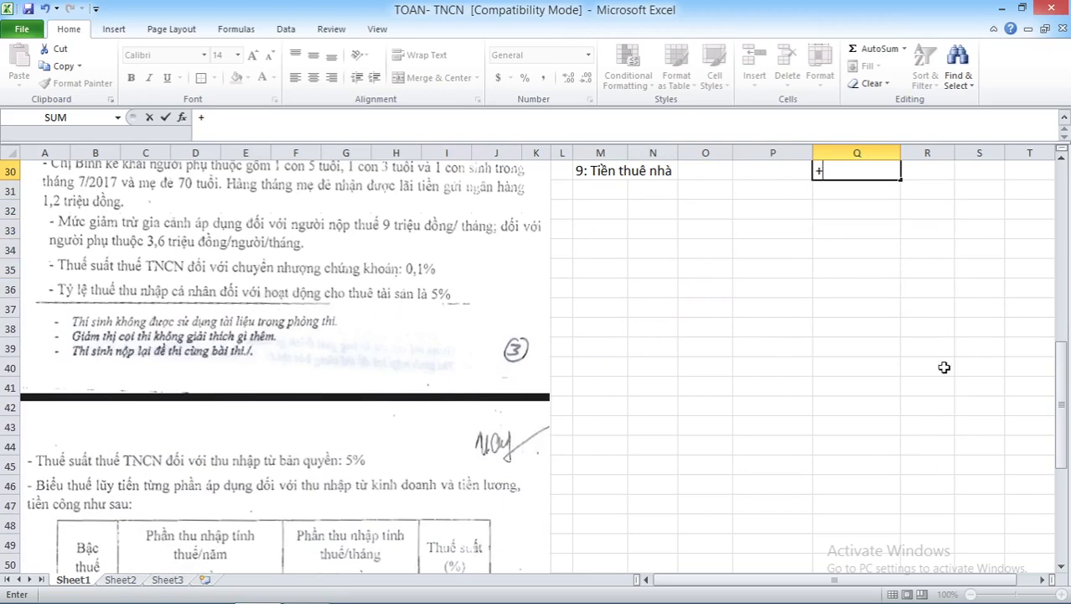
scroll(1063, 383, up, 3)
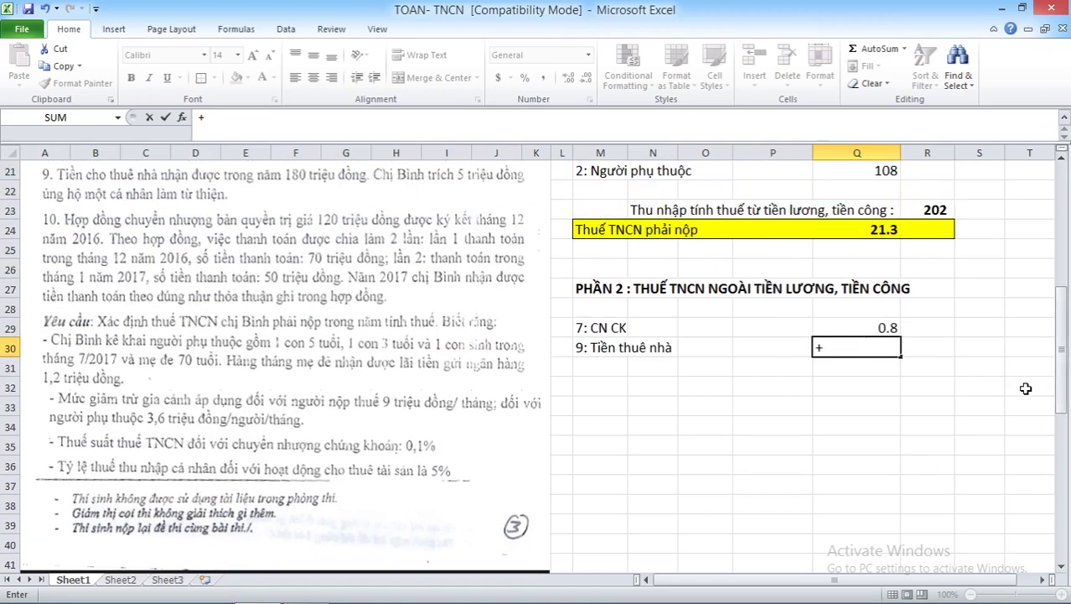
text(180*0)
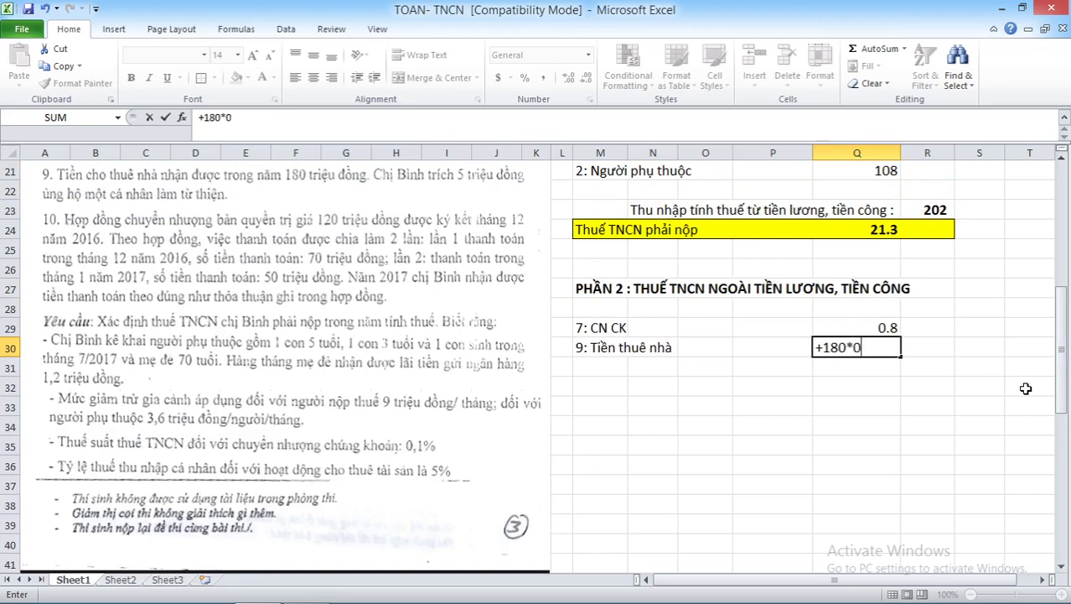
text(.05)
key(Return)
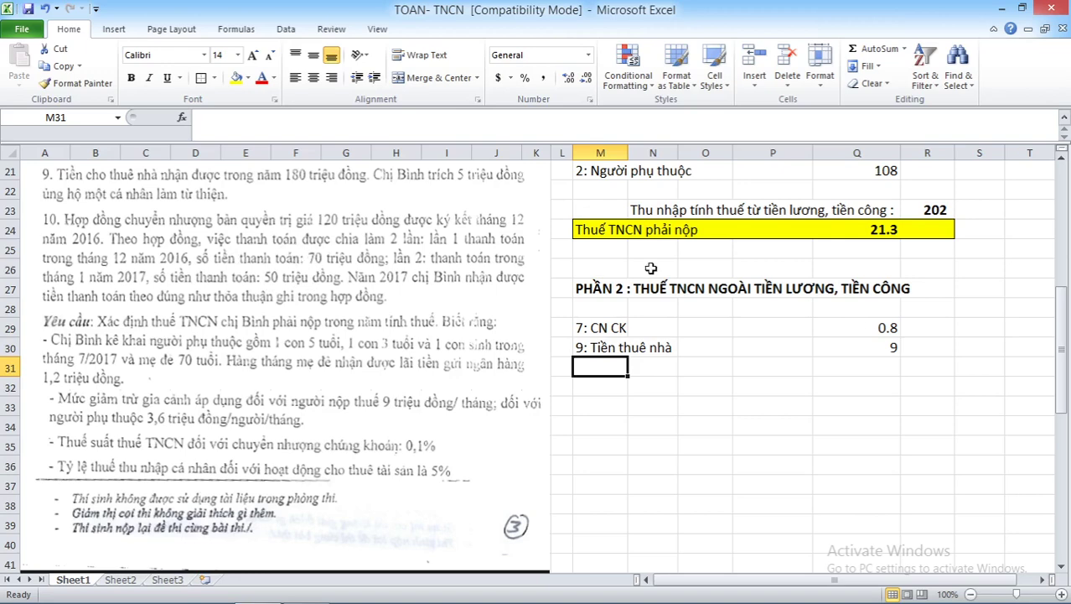
Check the exercise's copyright income tax rate and enter the label "10: TN bản quyền" in M31.
drag(1062, 304, 1063, 350)
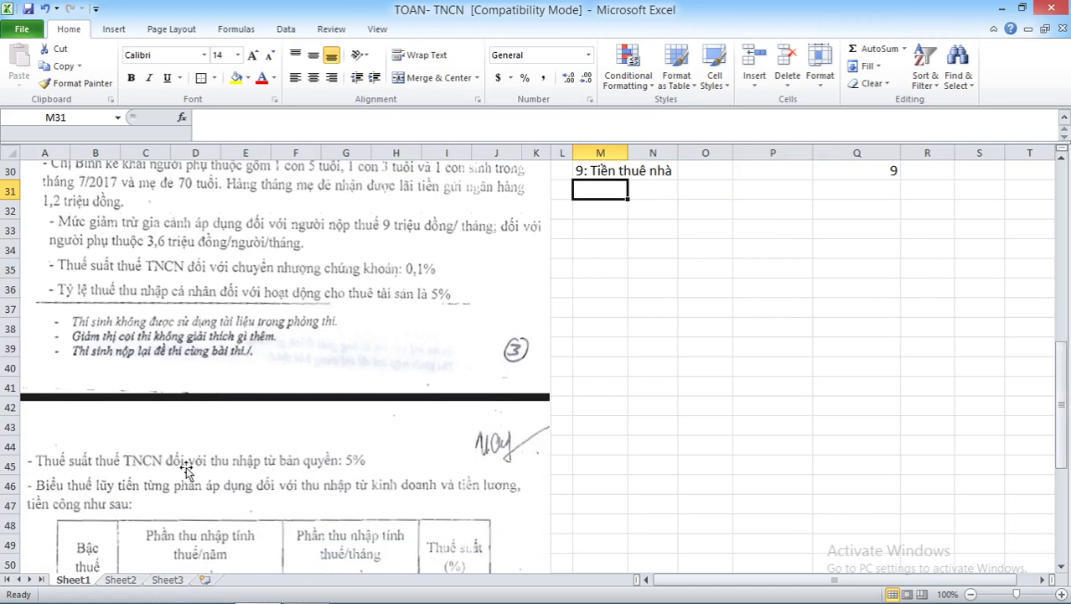
drag(1062, 402, 1066, 349)
text(1)
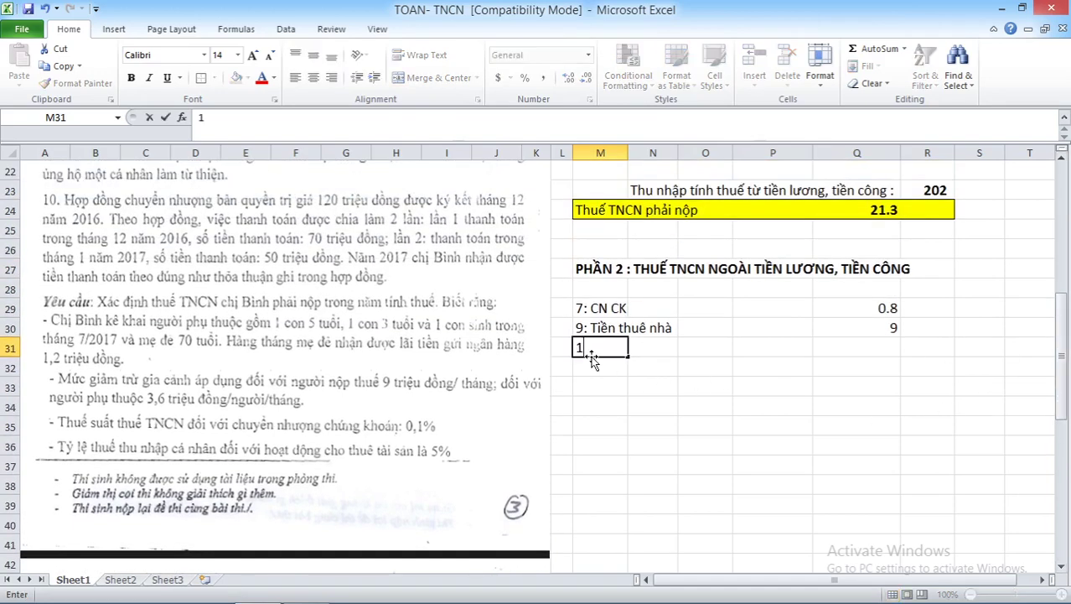
text(0: TN \)
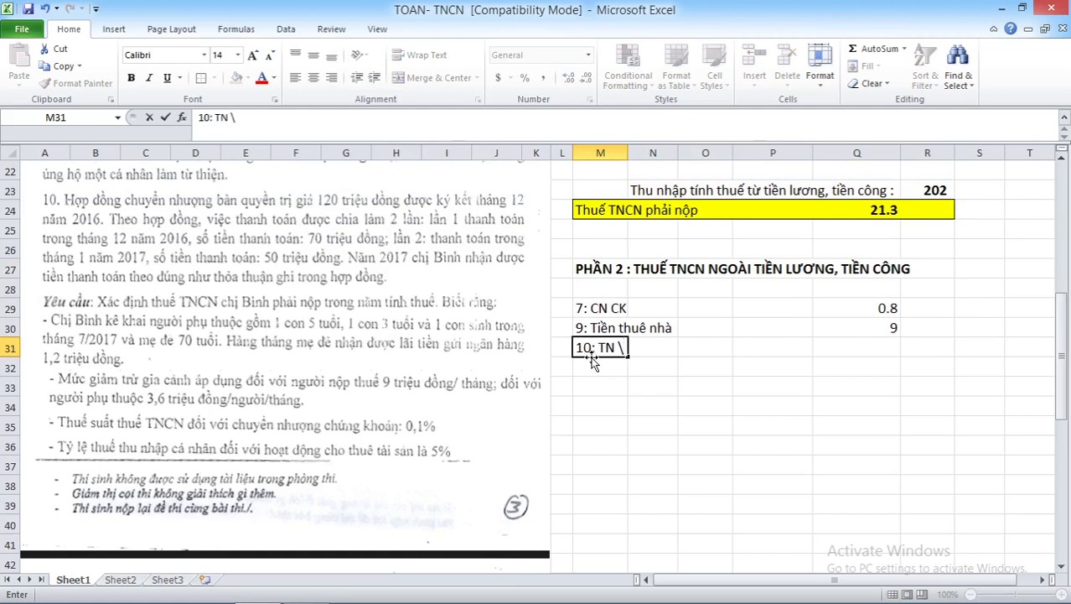
key(BackSpace)
text(bản qu)
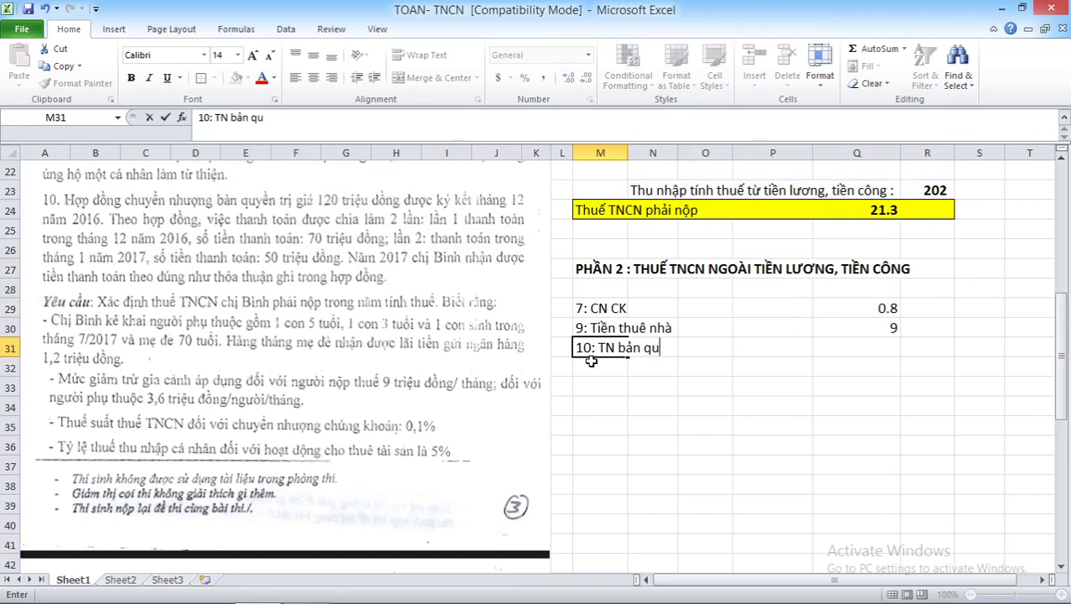
text(yền)
Calculate the copyright income tax in Q31 with the formula +50*0.05.
key(Tab)
key(Tab)
key(Tab)
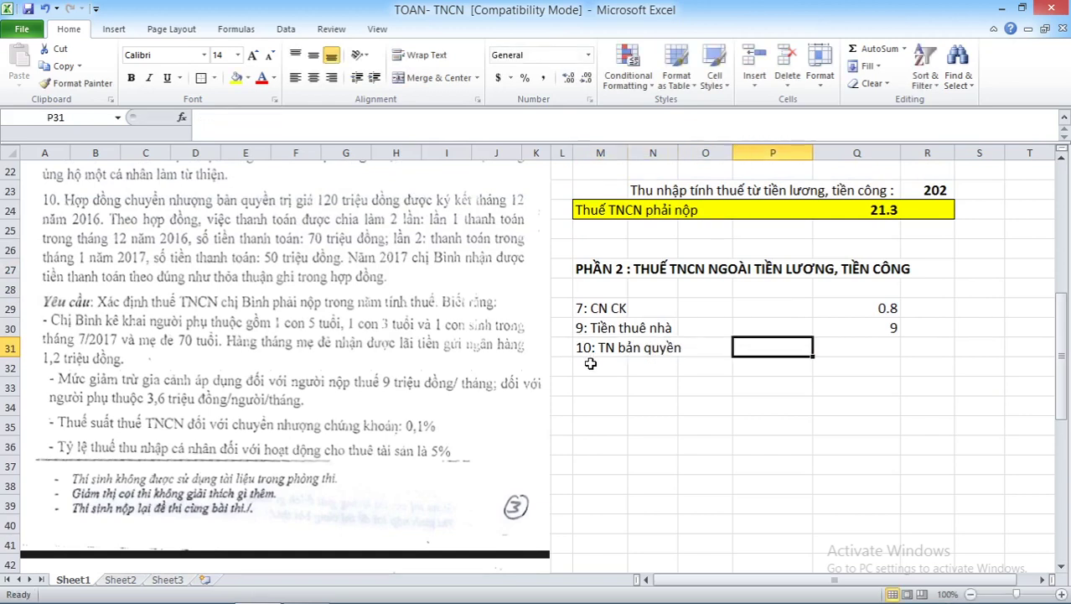
key(Tab)
text(+)
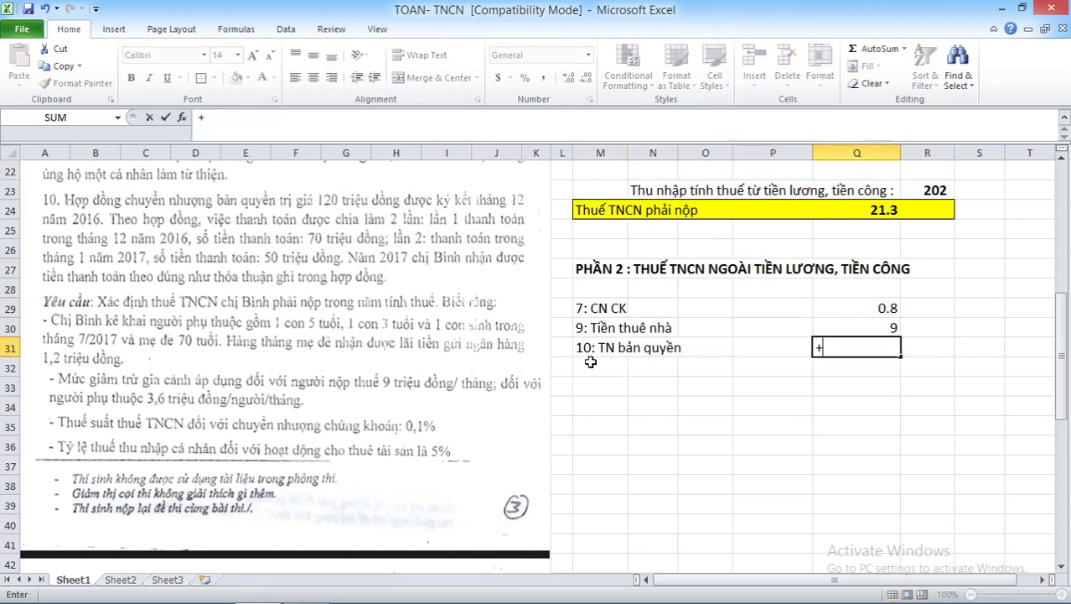
text(50*0.05)
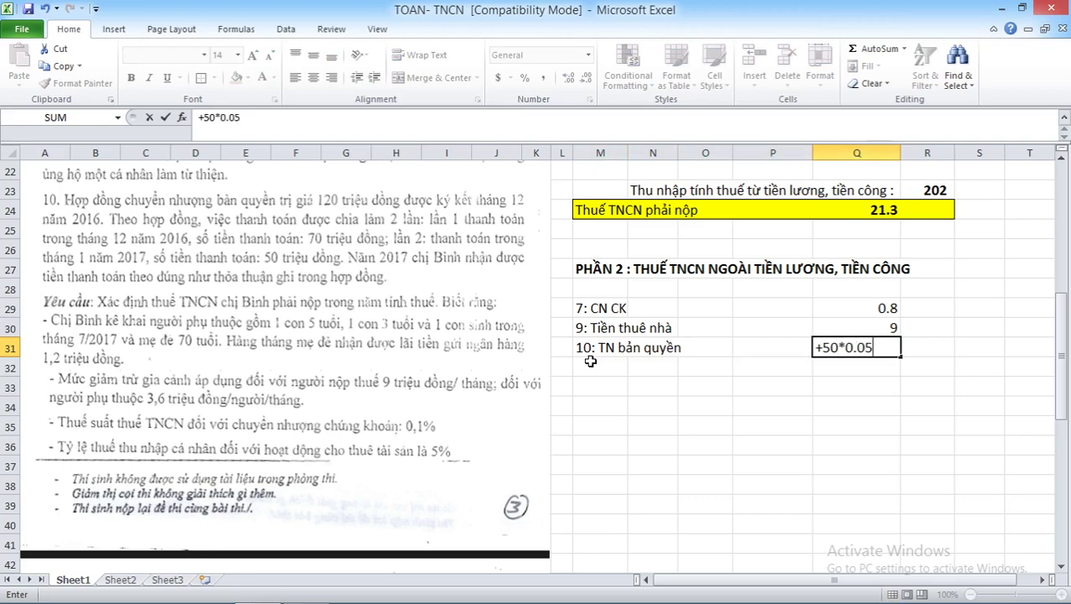
key(Return)
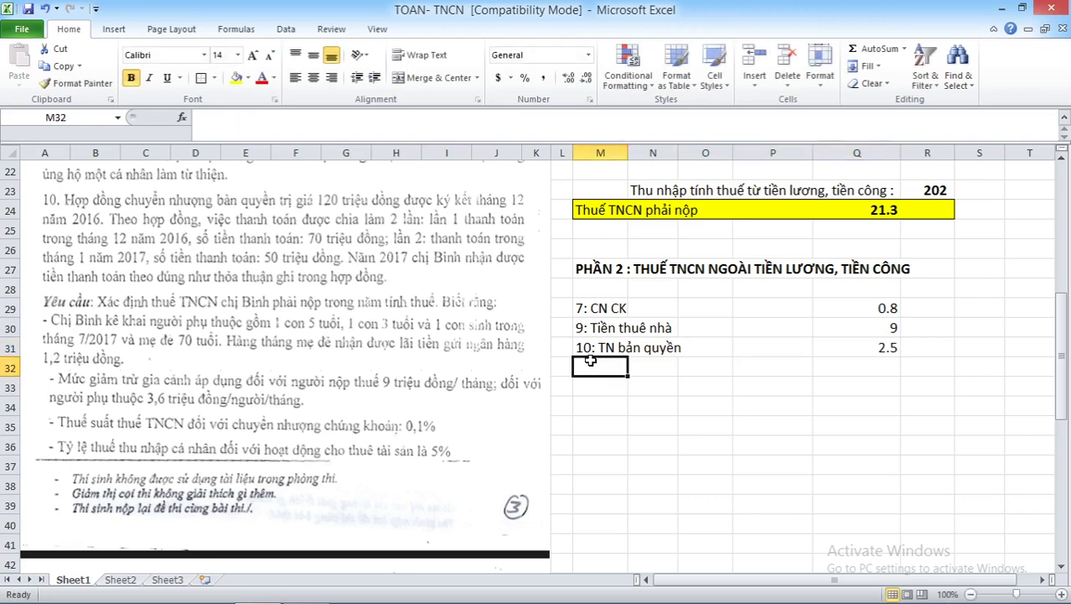
Move the three Phần 2 tax amounts from Q29:Q31 to R29:R31 and clear the original cells.
scroll(107, 323, down, 3)
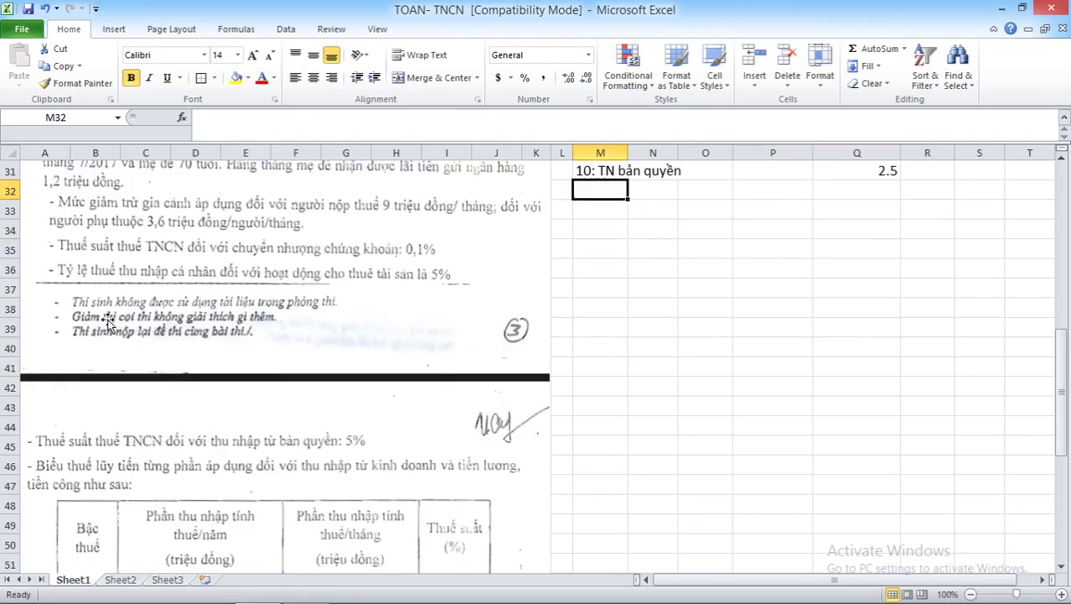
scroll(107, 323, up, 6)
scroll(266, 352, down, 3)
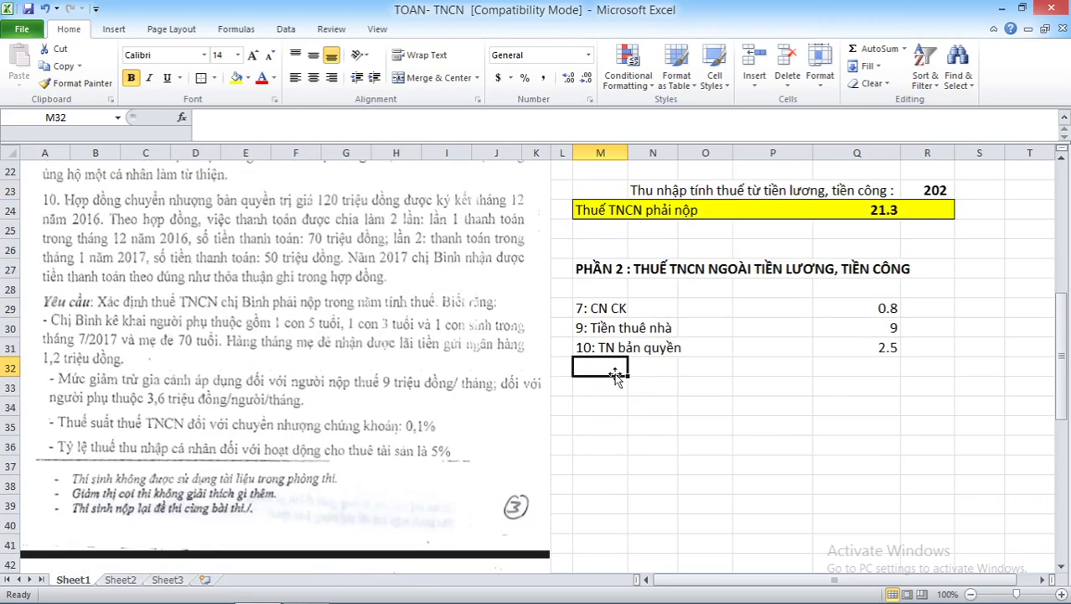
click(775, 369)
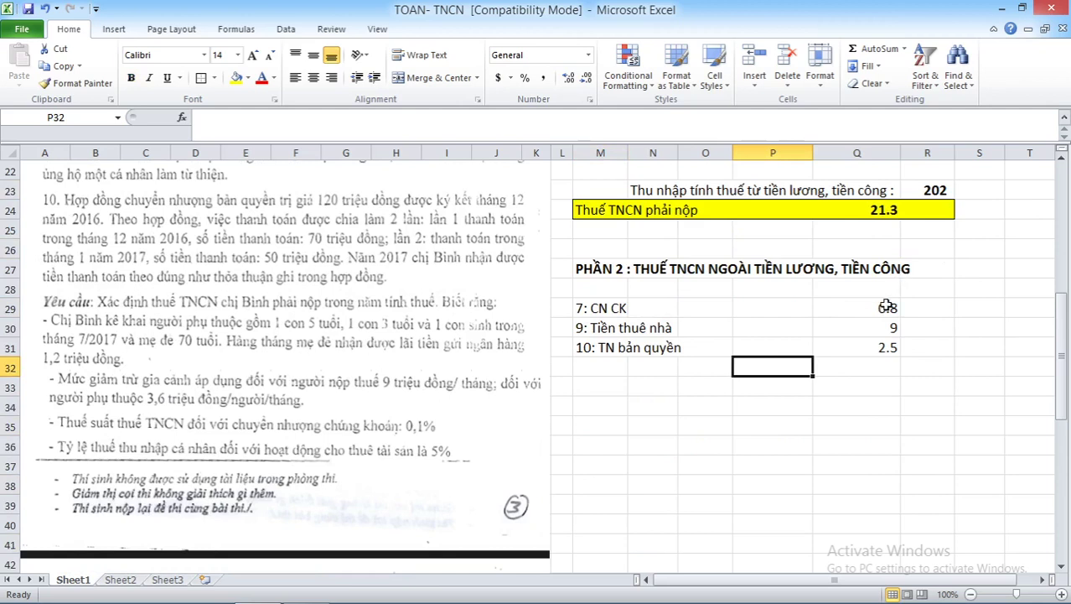
drag(884, 308, 880, 345)
key(ctrl+c)
click(937, 309)
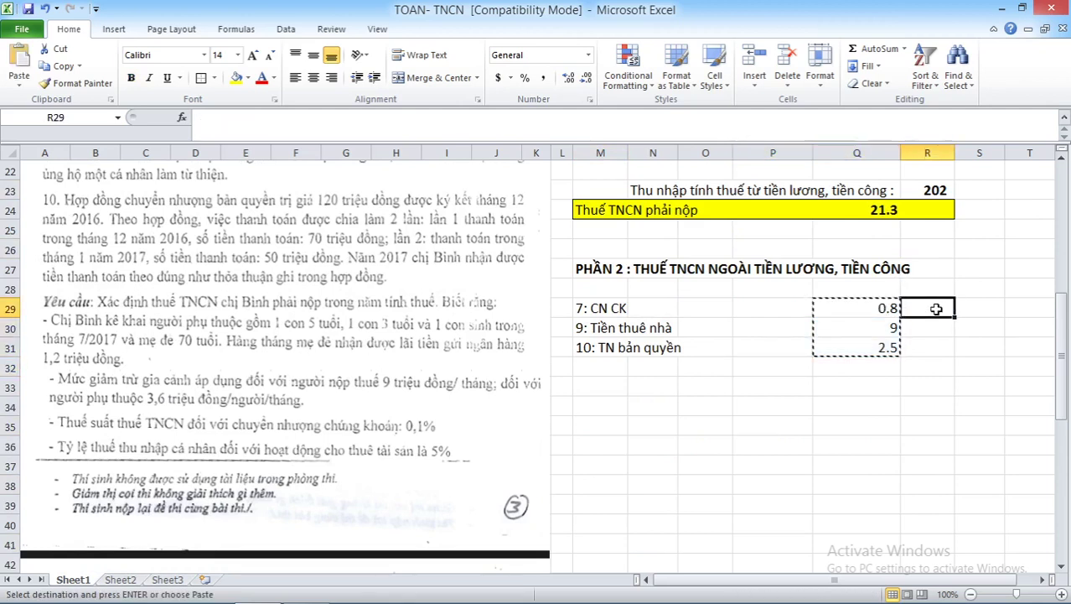
key(ctrl+v)
drag(889, 308, 874, 348)
key(Delete)
click(939, 303)
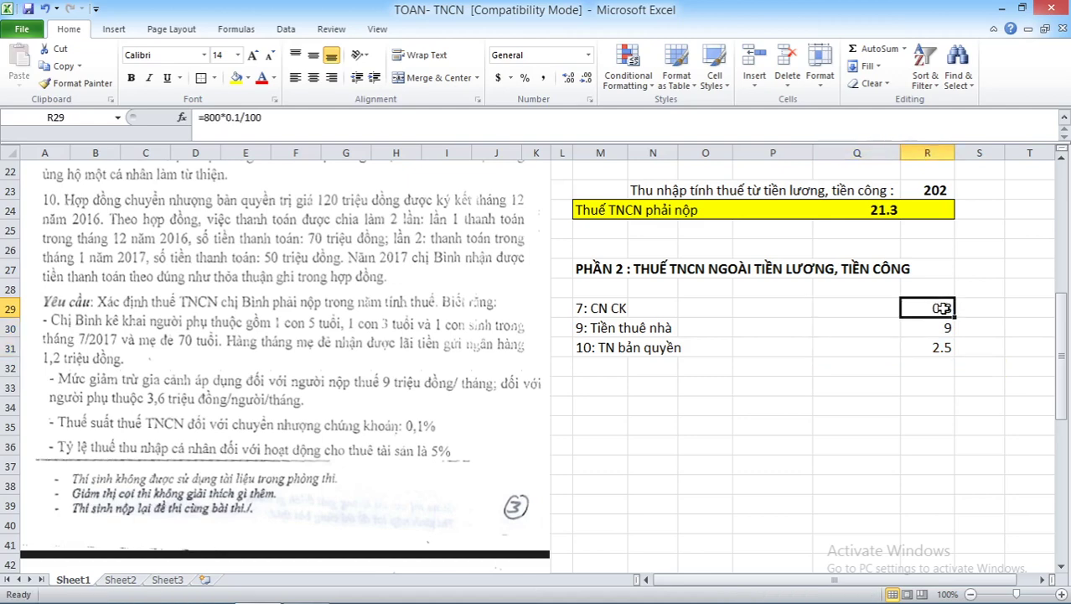
Total the Phần 2 taxes in R27 beside the heading with the formula +sum(R28:R31).
click(948, 268)
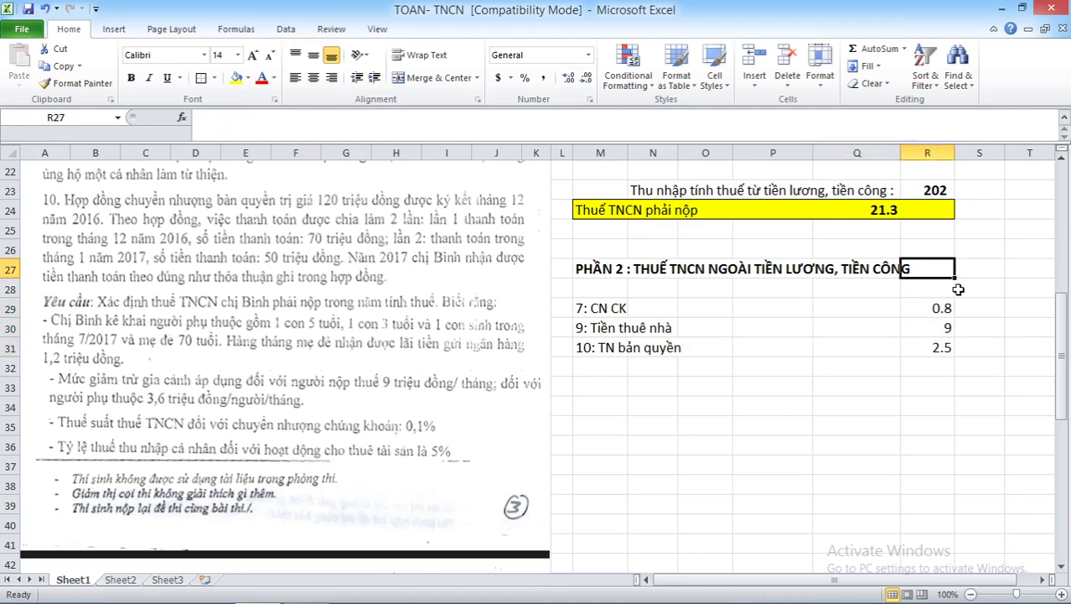
text(+sum()
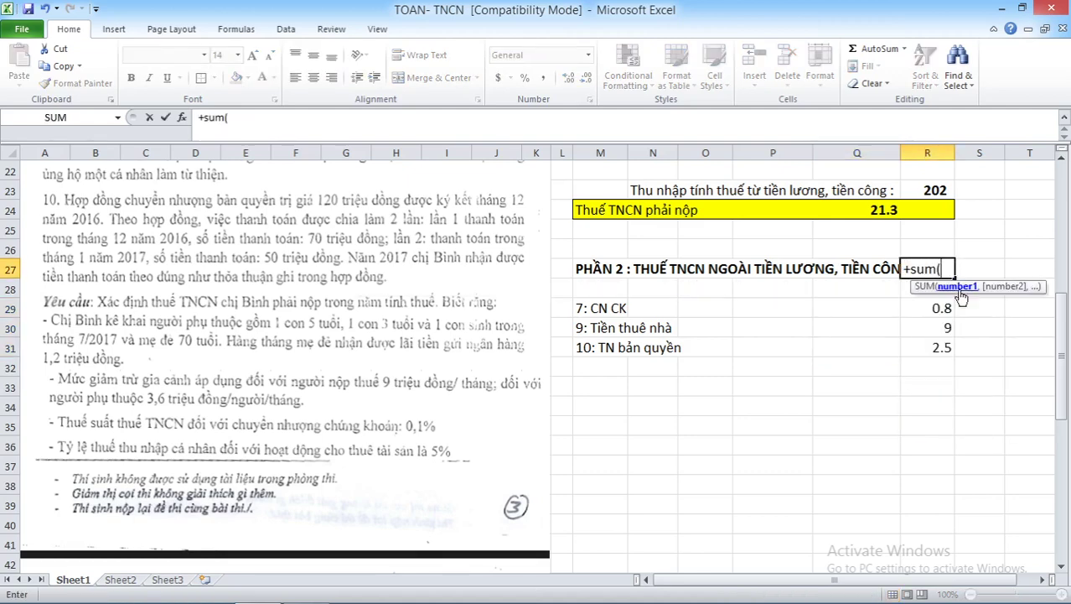
key(Down)
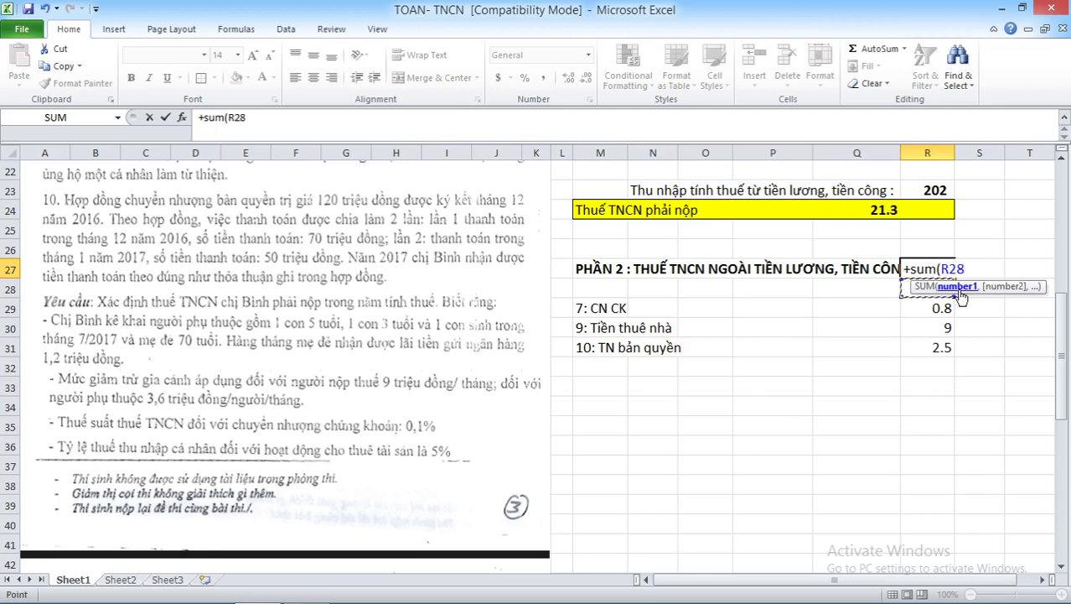
key(shift+Down)
key(shift+Down)
key(shift+Down)
text())
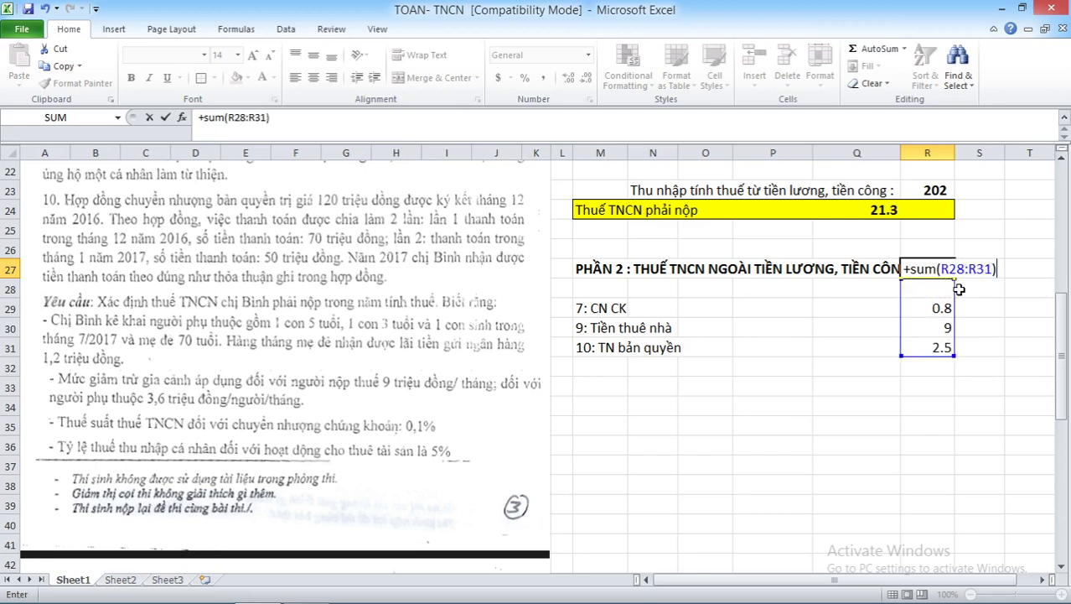
key(Return)
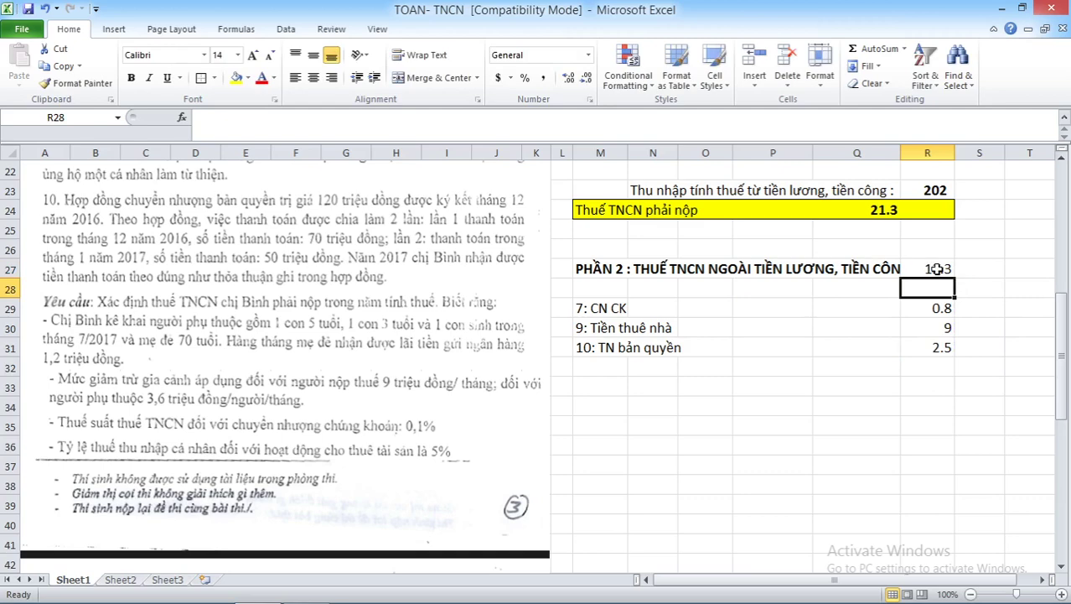
click(938, 268)
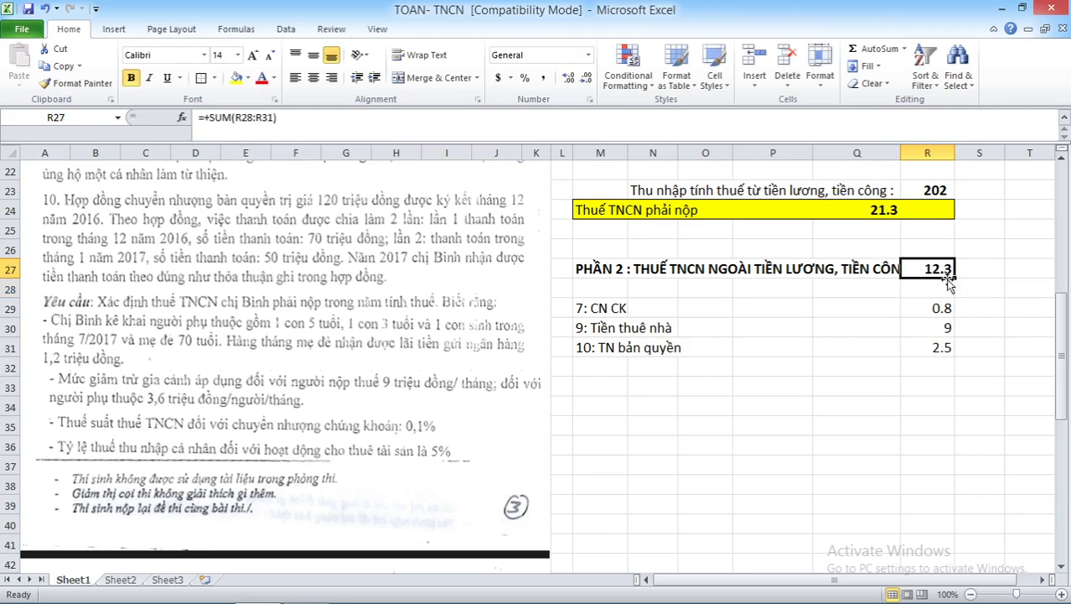
Check the two tax subtotals, and enter the label "Tổng thuế TNCN phải nộp" in M33.
click(631, 291)
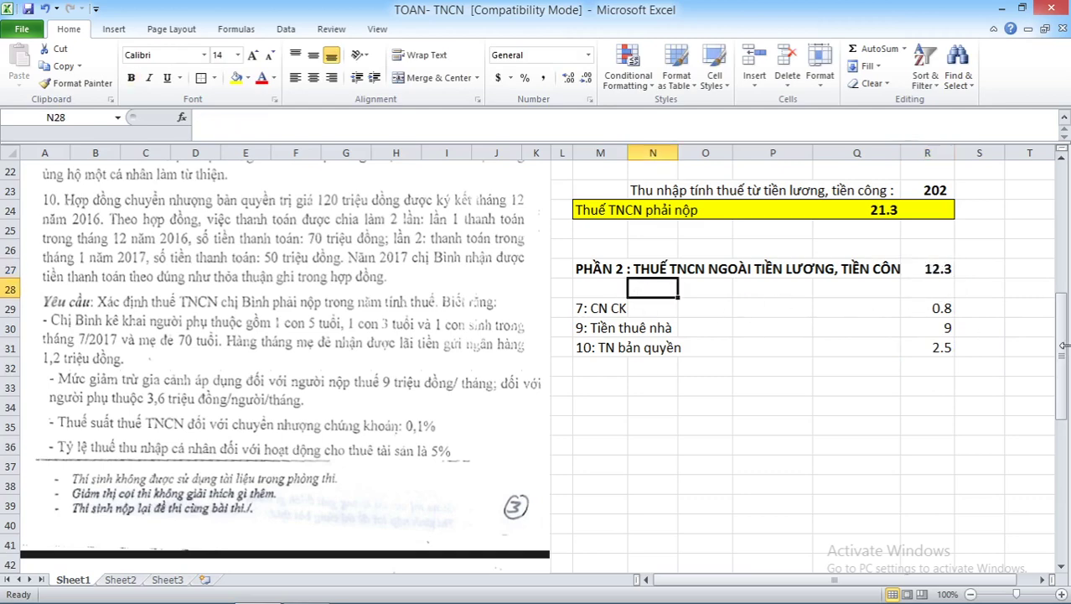
drag(1065, 346, 1064, 292)
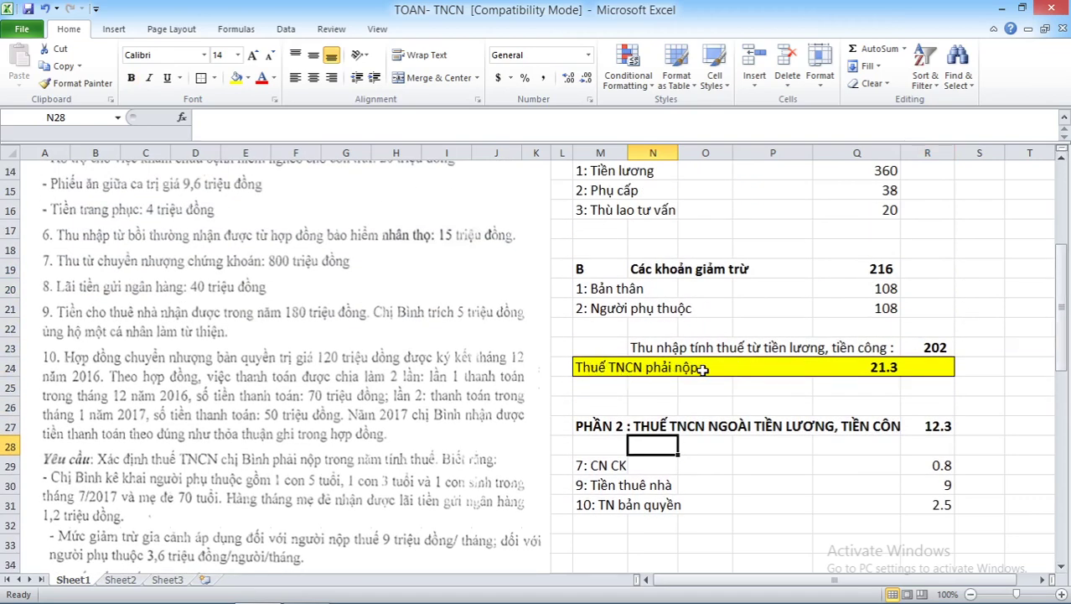
click(885, 367)
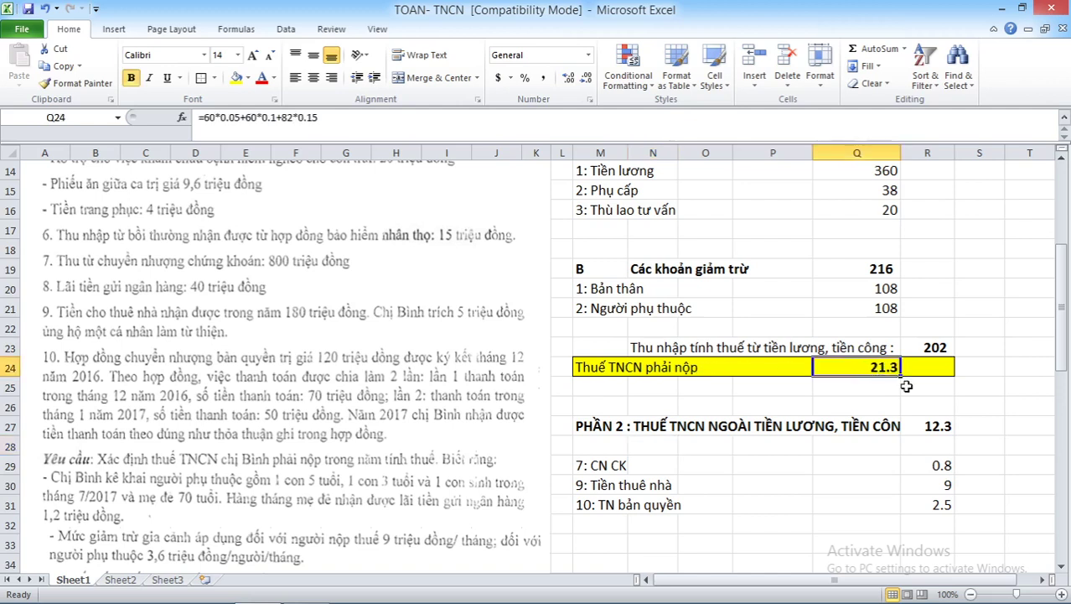
click(942, 433)
drag(1063, 351, 1063, 384)
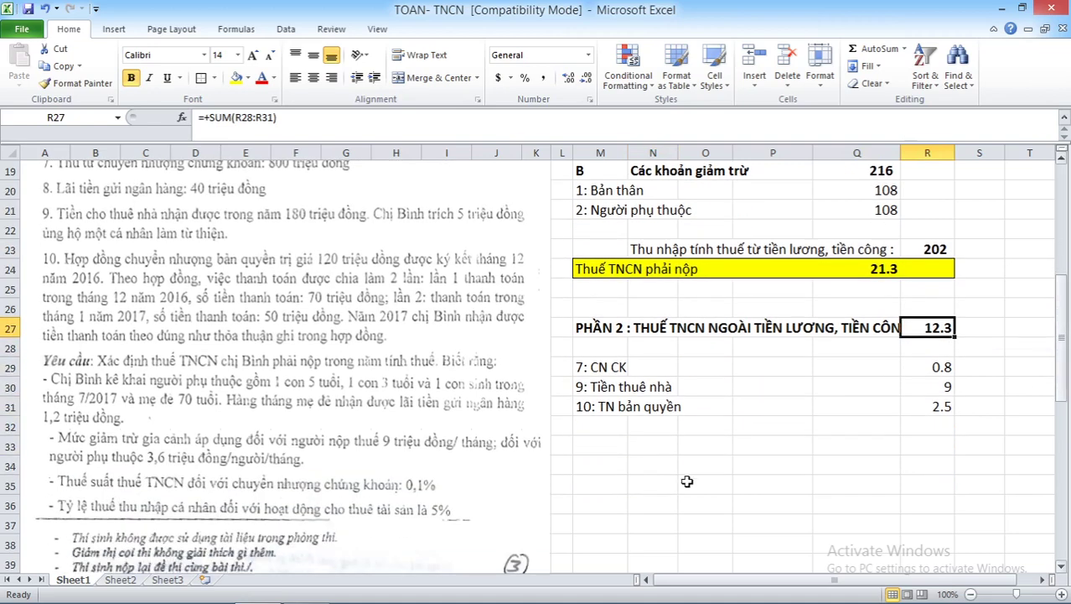
click(612, 446)
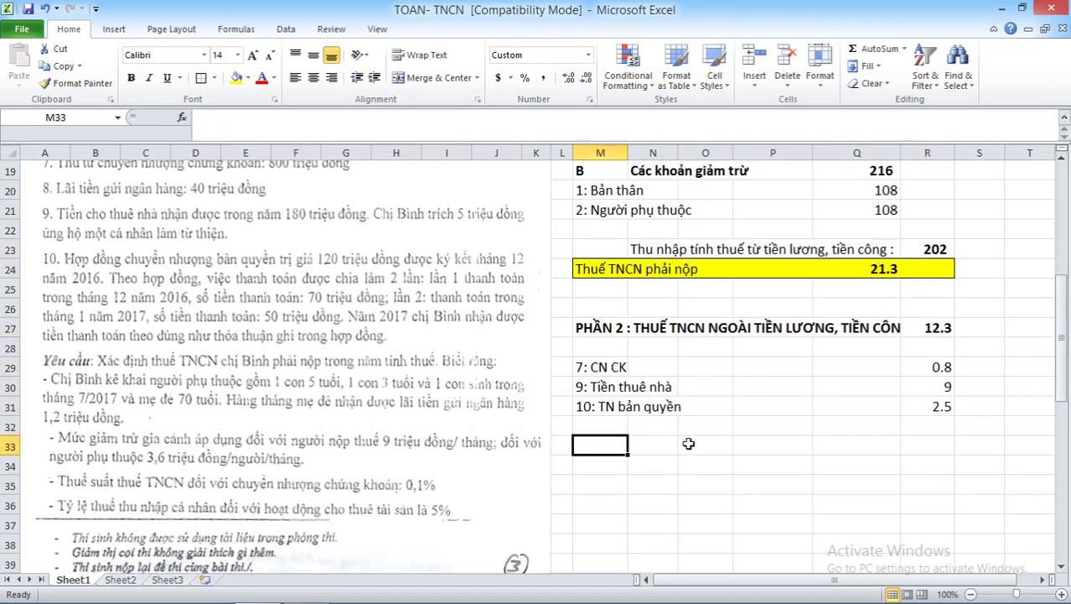
text(Tổng)
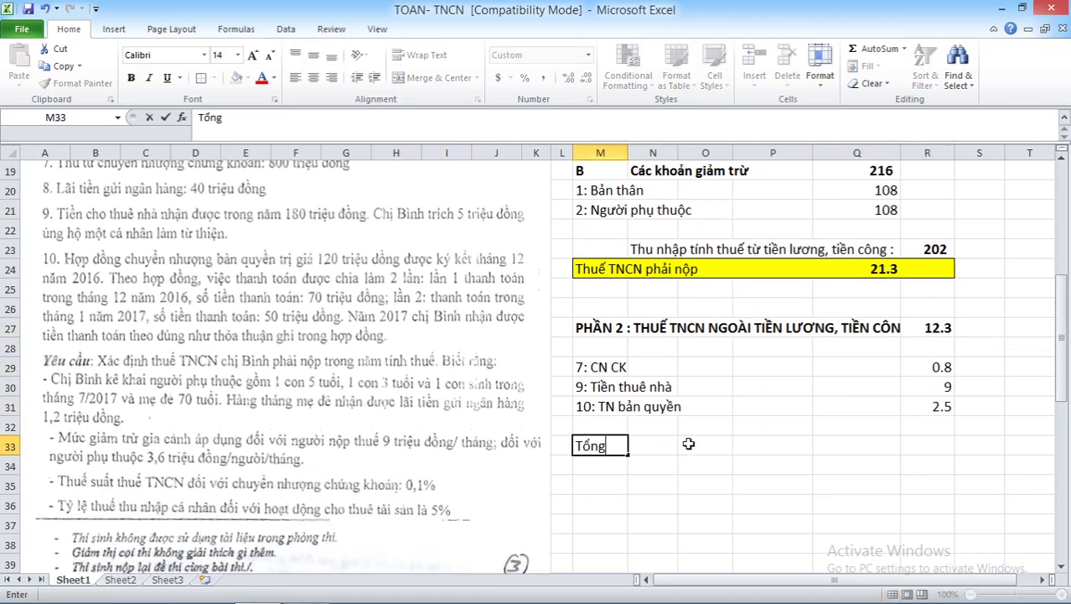
text( thue)
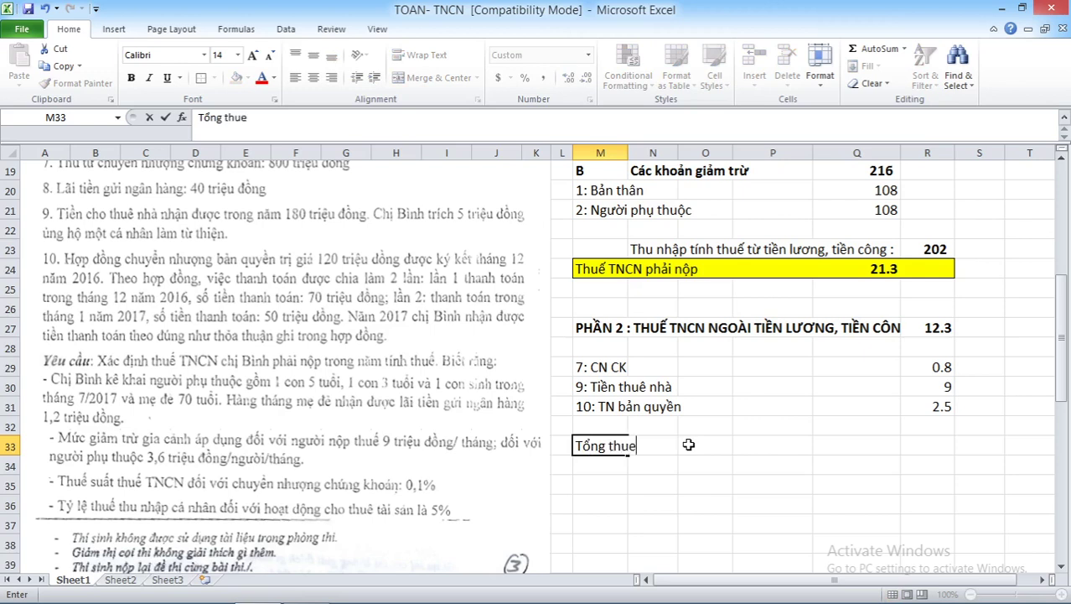
text( TNCN phải)
text( nộp)
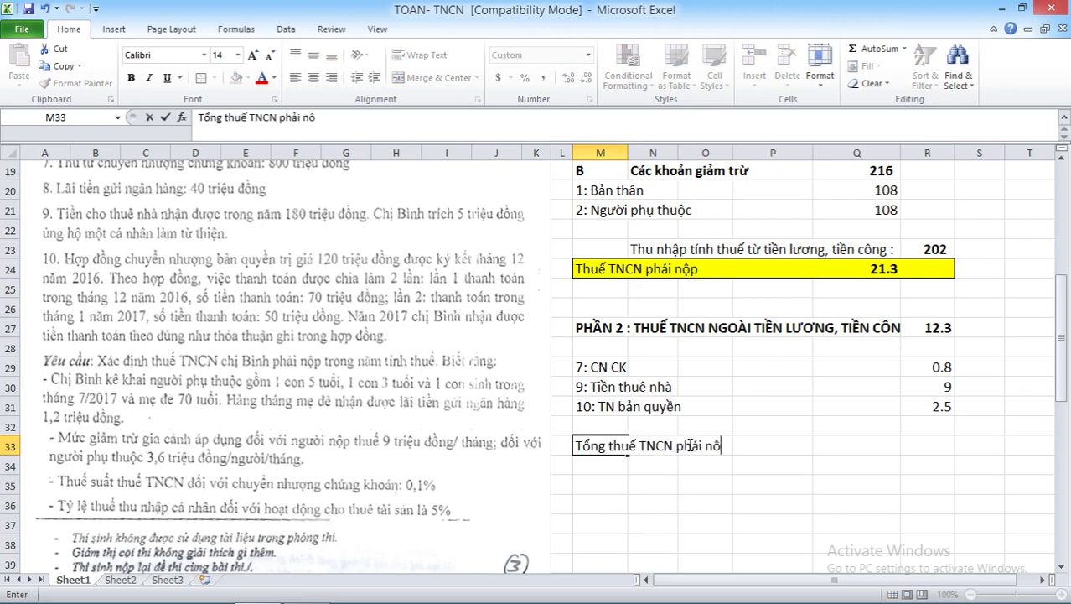
key(Tab)
key(Tab)
key(Tab)
key(Tab)
key(Tab)
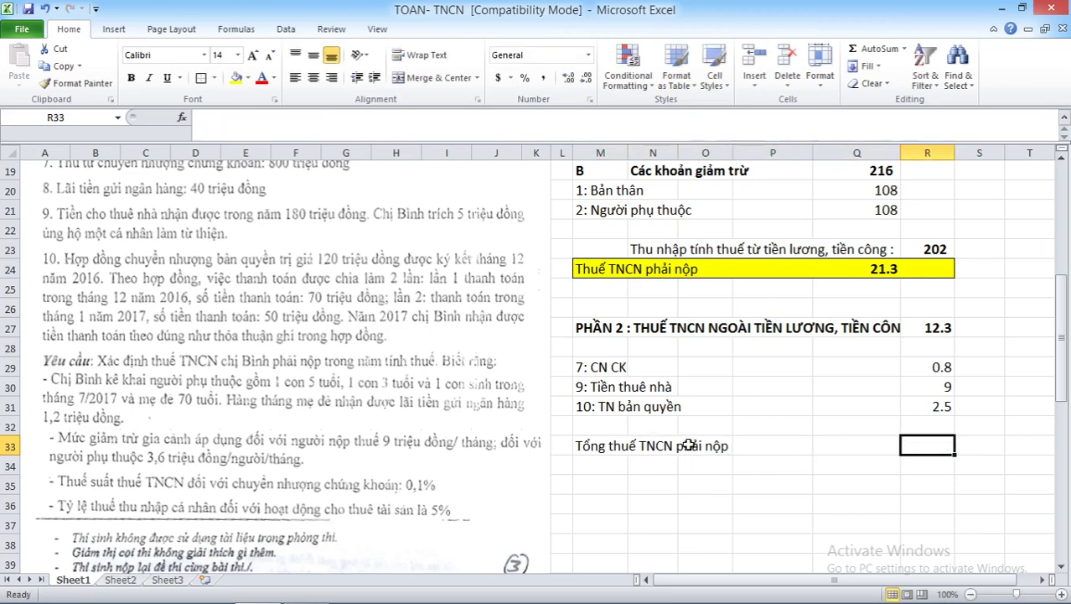
Try to total the tax payable in R33 with the formula +R27+R23.
text(+)
key(Up)
key(Up)
key(Up)
key(Up)
key(Up)
key(Up)
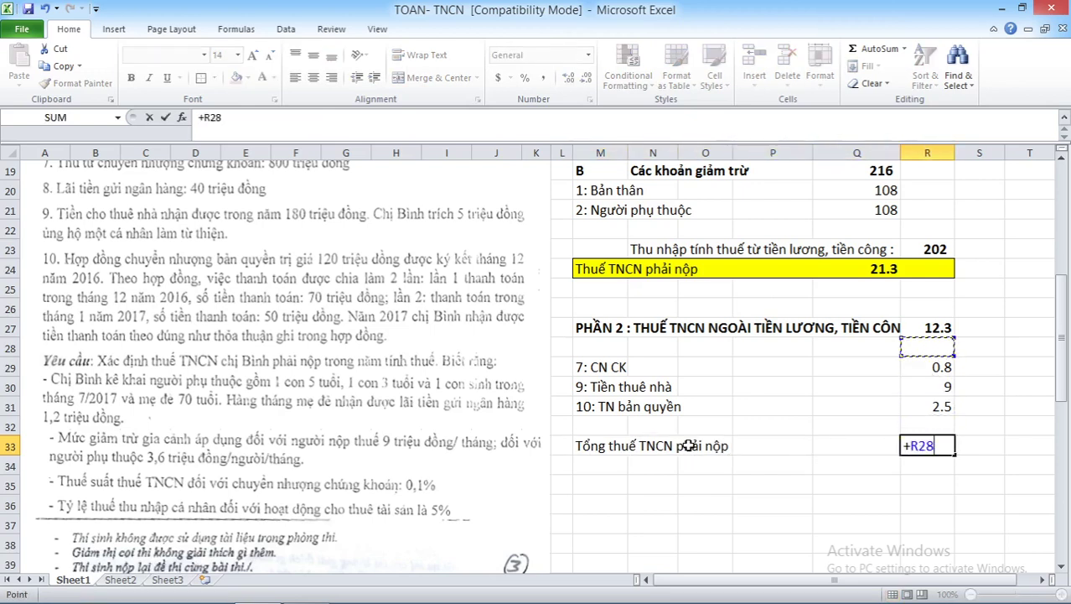
text(+)
key(Up)
key(Up)
key(Up)
key(Up)
key(Up)
key(Up)
key(Up)
key(Up)
key(Up)
key(Up)
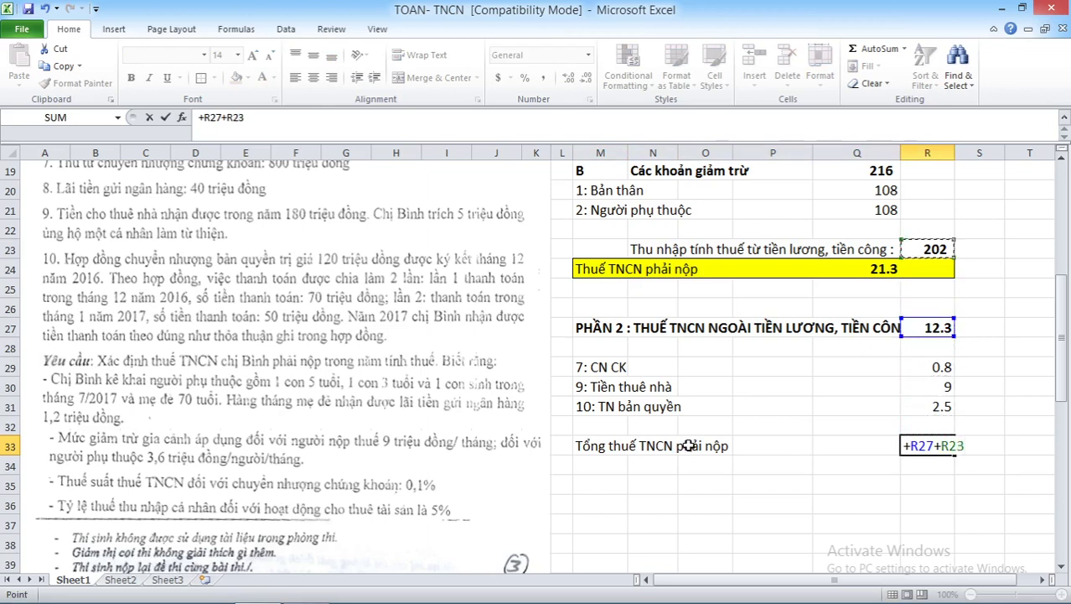
key(Return)
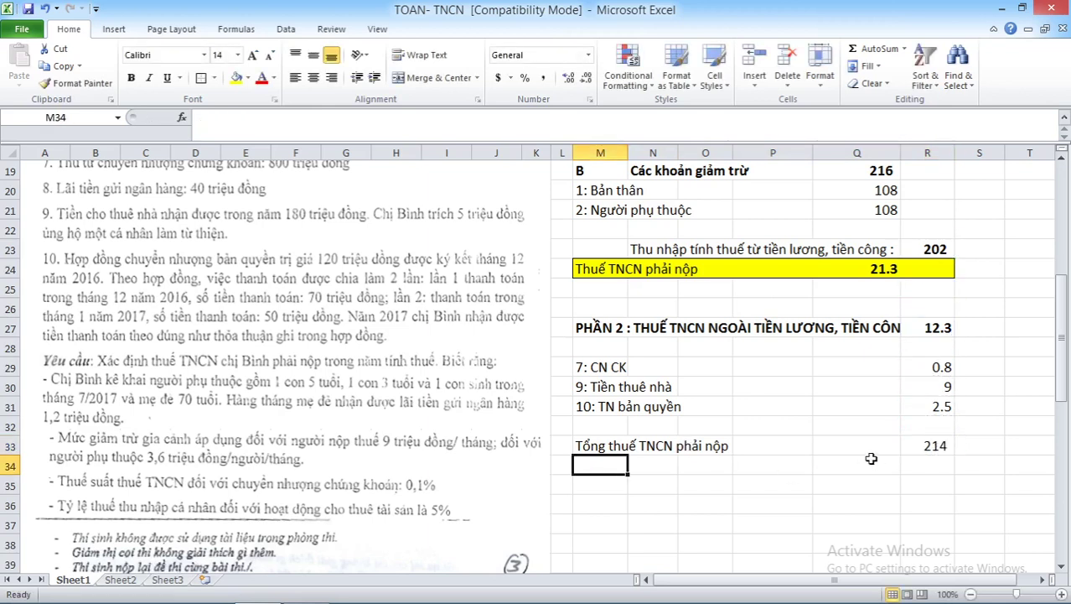
Calculate the total tax payable in R33 with the formula +R27+Q24.
click(921, 444)
text(+)
key(Up)
key(Up)
key(Up)
key(Up)
key(Up)
key(Up)
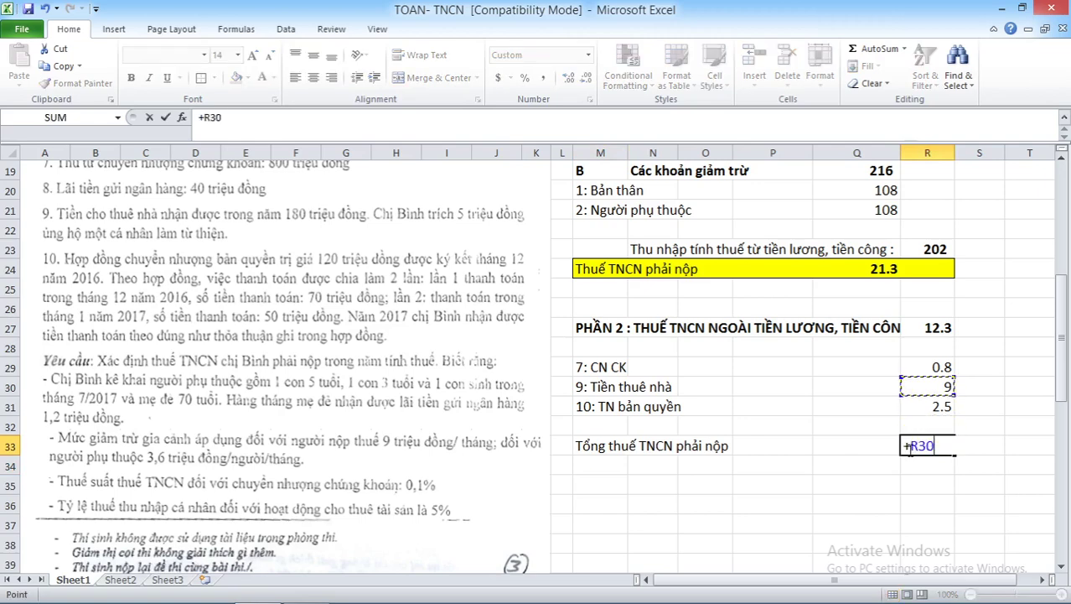
text(+)
key(Up)
key(Up)
key(Up)
key(Up)
key(Up)
key(Up)
key(Up)
key(Up)
key(Up)
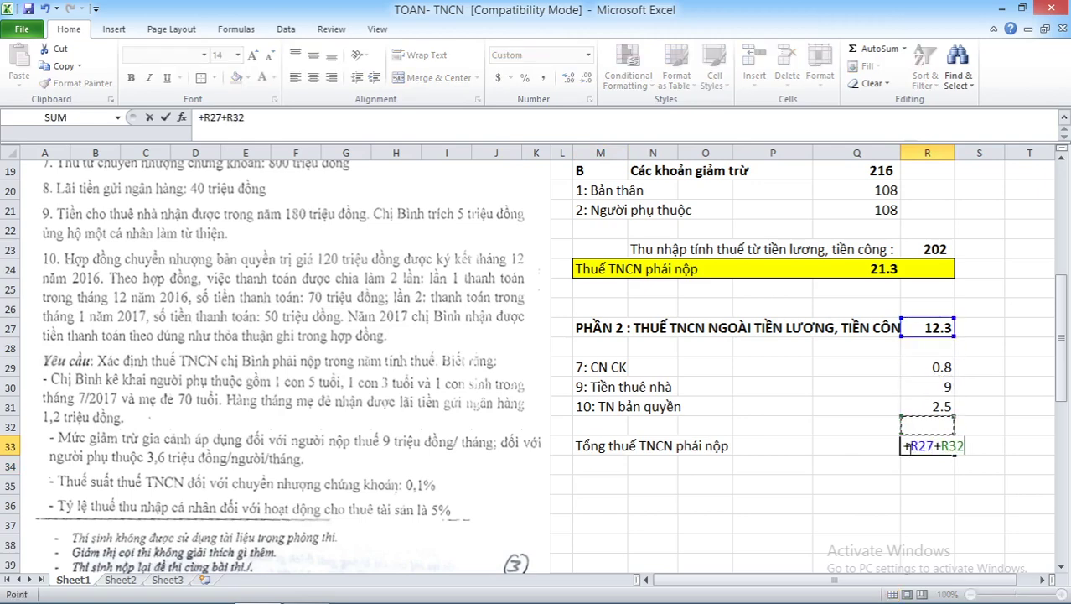
key(Left)
key(Return)
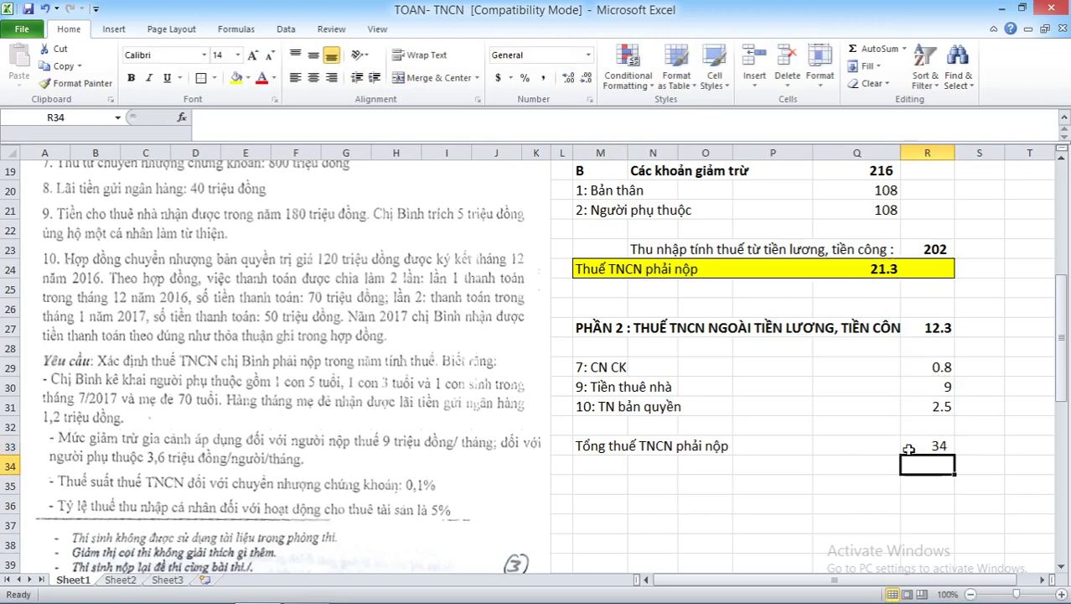
Apply the comma number style to the total in R33 and reduce it to one decimal place.
click(908, 449)
click(543, 77)
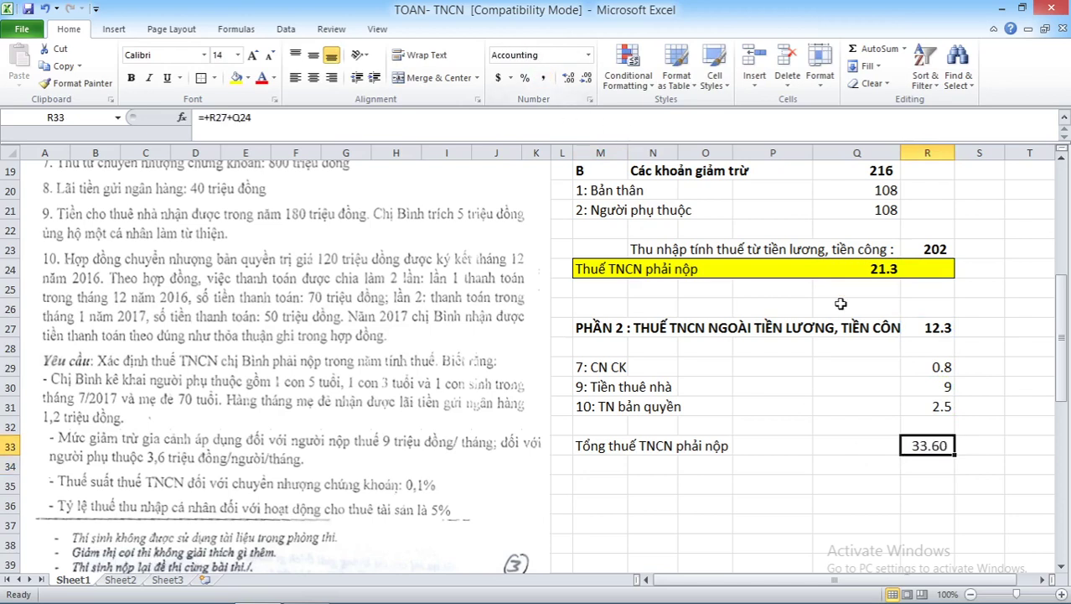
click(584, 77)
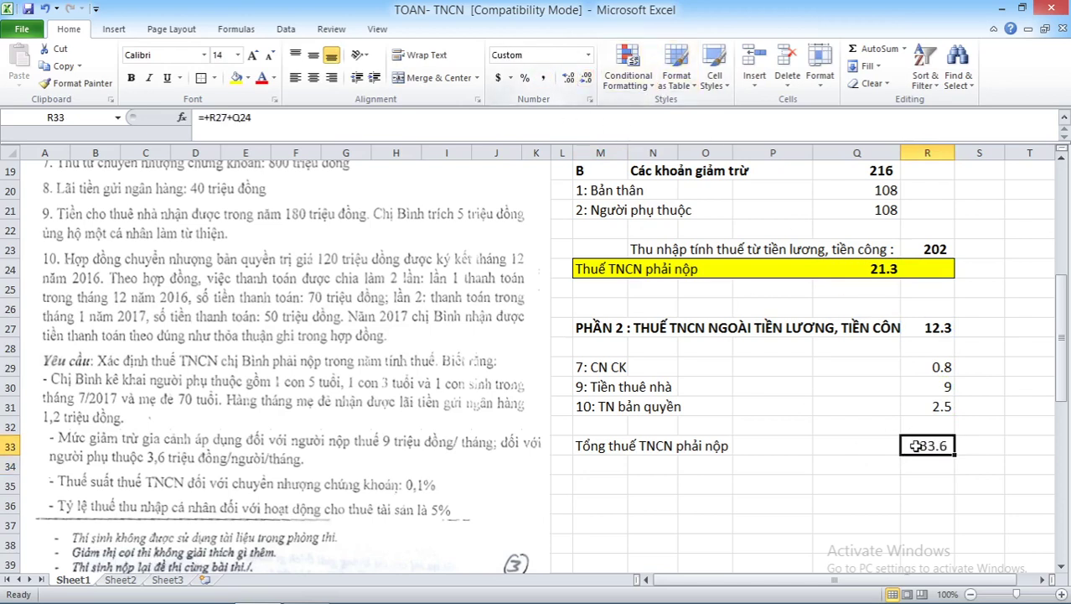
Bold the total tax row M33:R33 and put an outside border around M32:R34.
drag(605, 450, 945, 446)
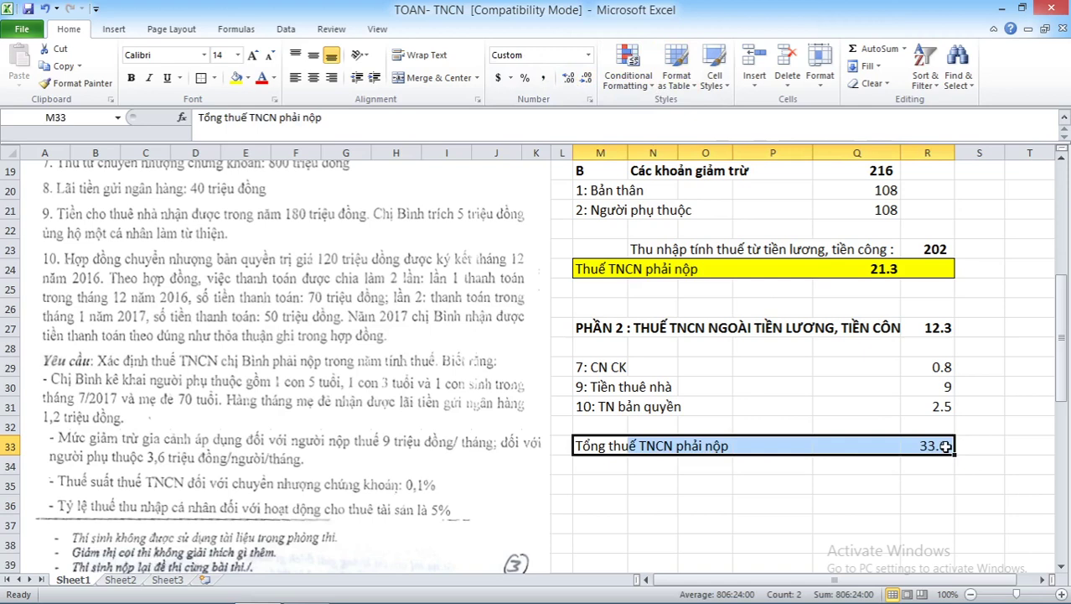
key(ctrl+b)
click(926, 466)
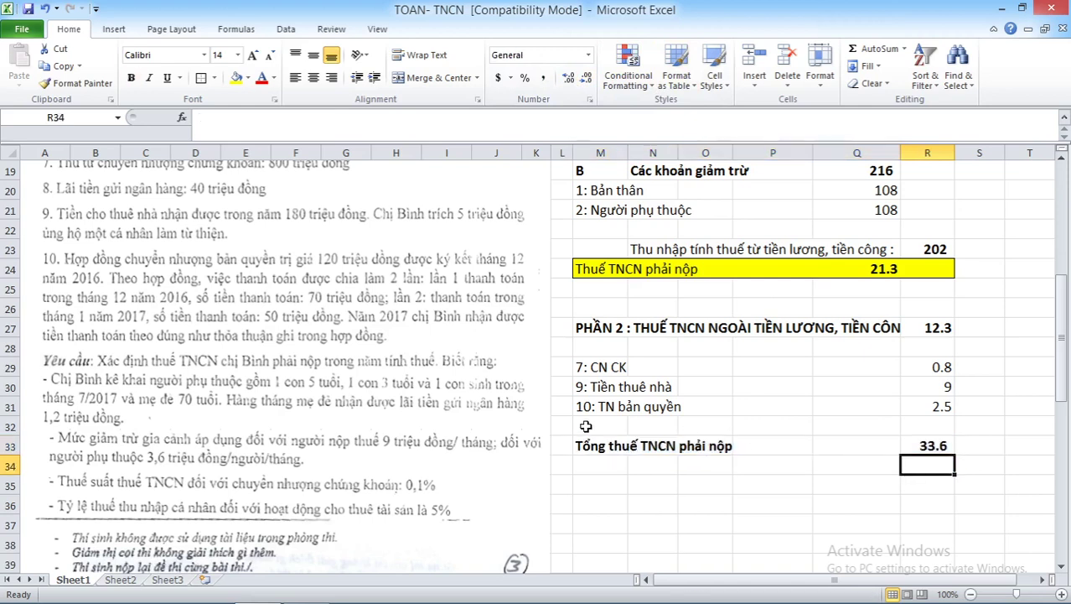
drag(586, 427, 949, 467)
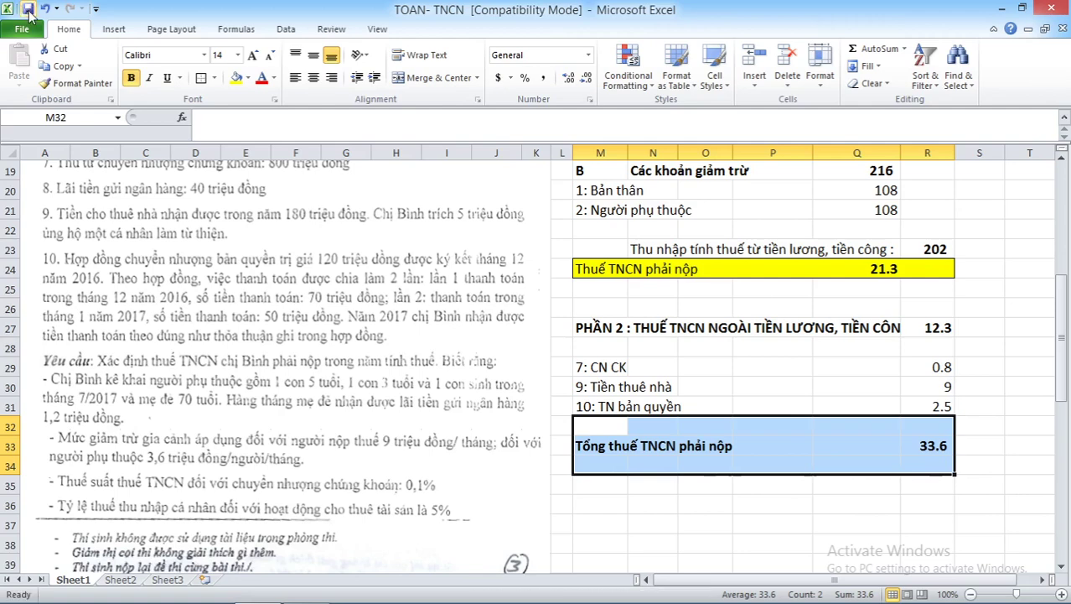
click(199, 78)
click(933, 508)
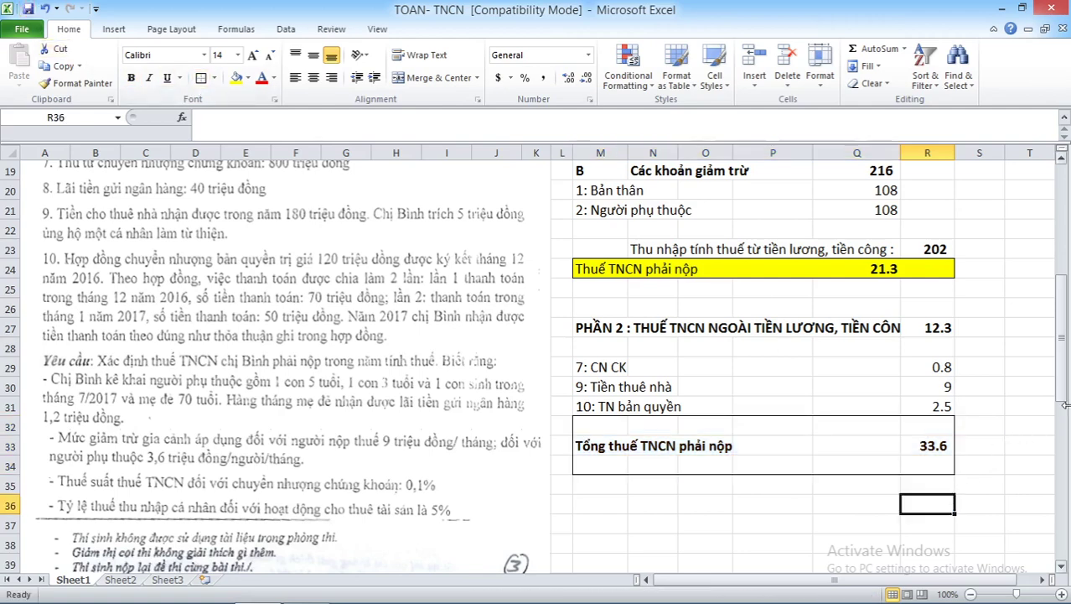
Check the consulting fee in Q16 against the exercise, and enter the label "Thuế TNCN còn phải nộp" in M36.
drag(1064, 377, 1064, 277)
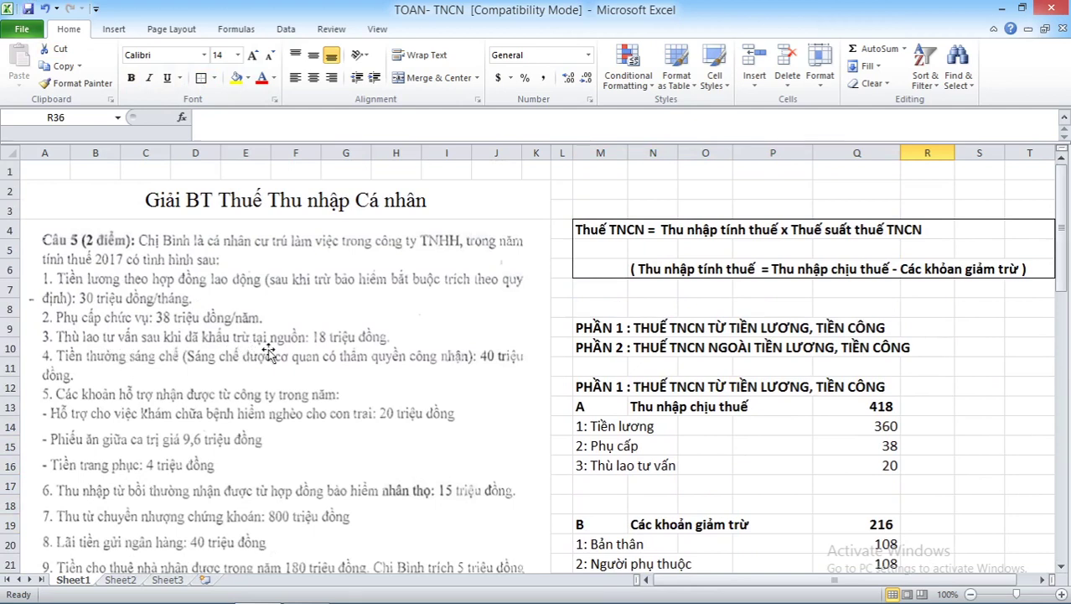
click(872, 468)
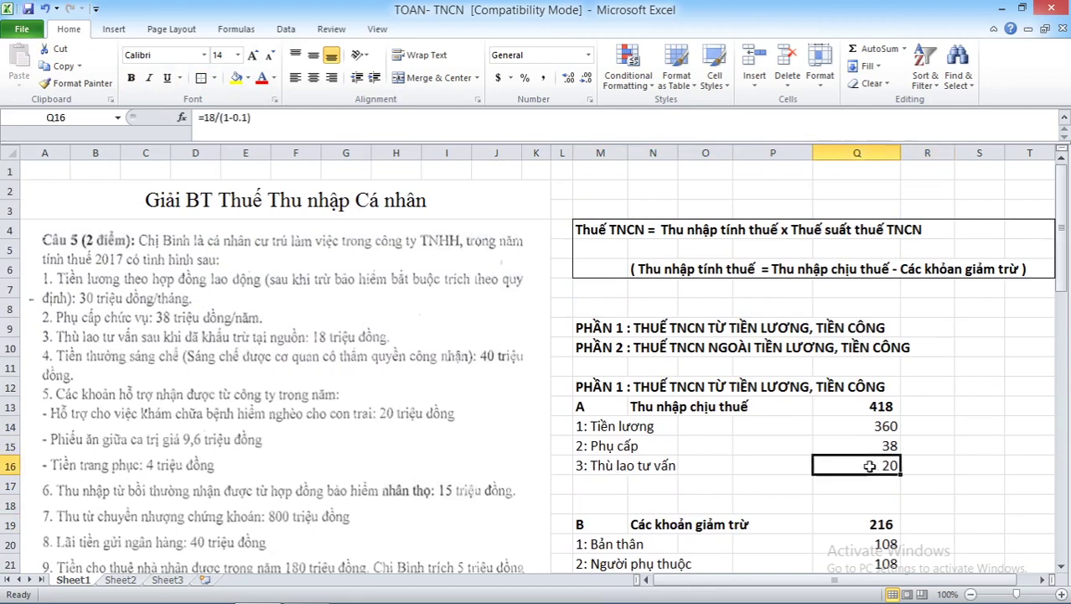
click(314, 336)
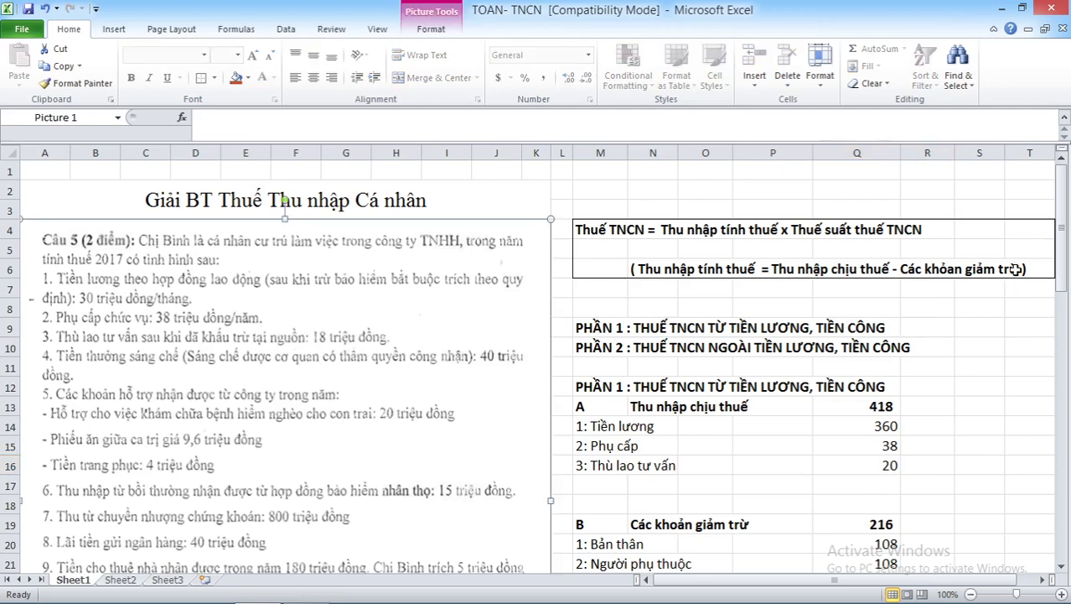
click(863, 468)
drag(1065, 285, 1065, 423)
click(617, 303)
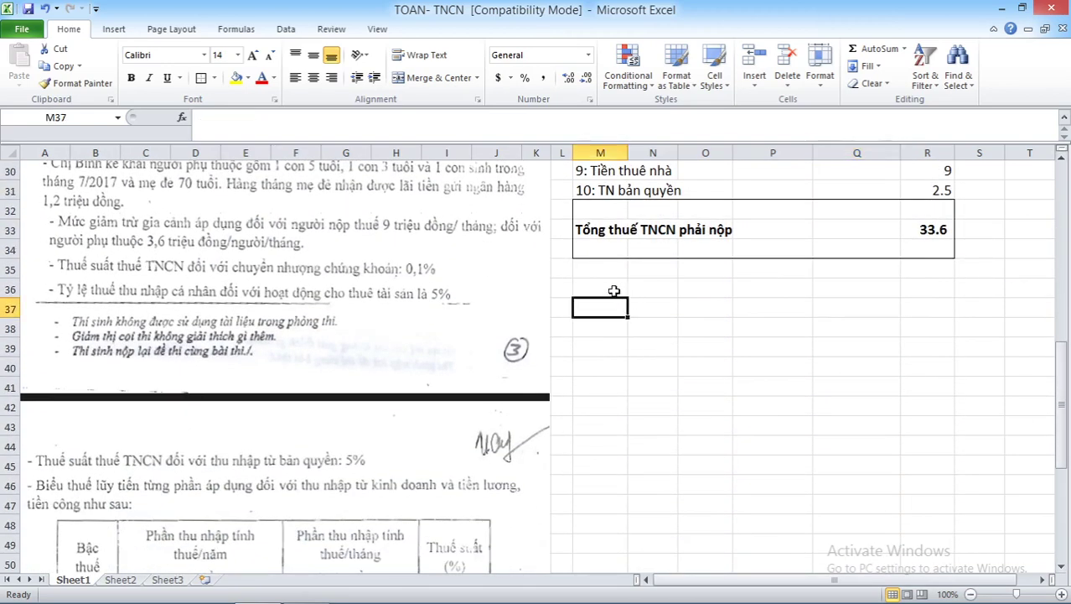
click(616, 289)
text(Th)
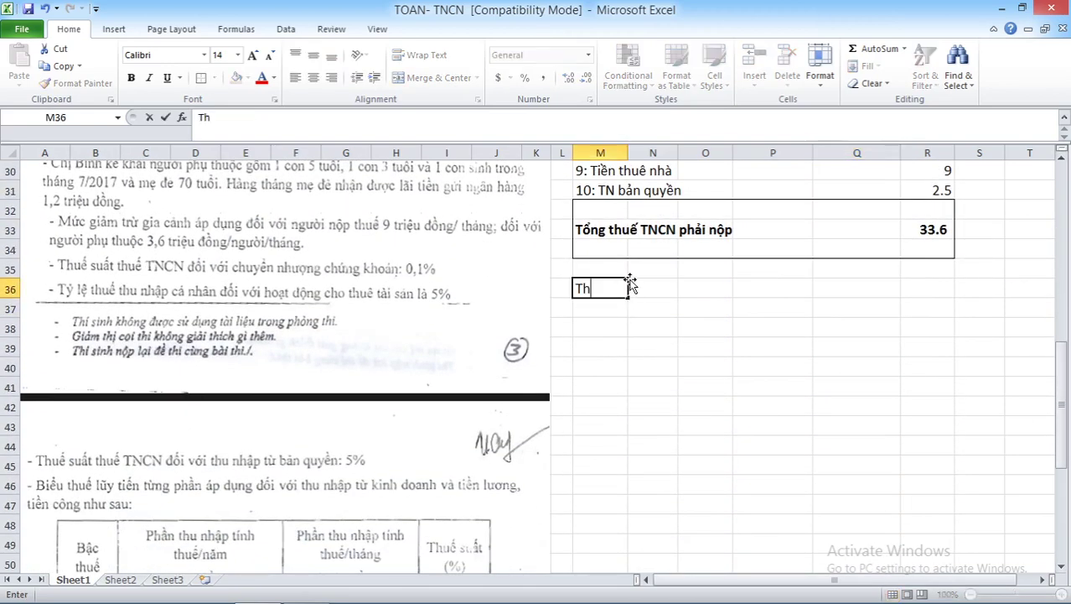
text(uê TNCN còn phải nộp)
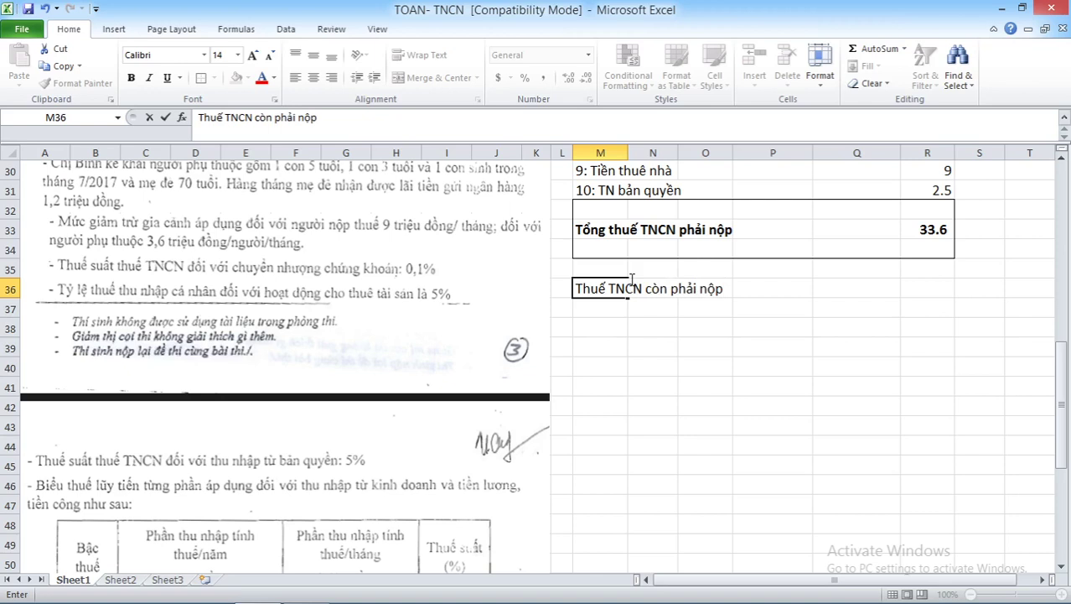
Calculate the tax still payable in R36 with the formula +R33-2.
key(Right)
key(Right)
key(Right)
key(Right)
key(Right)
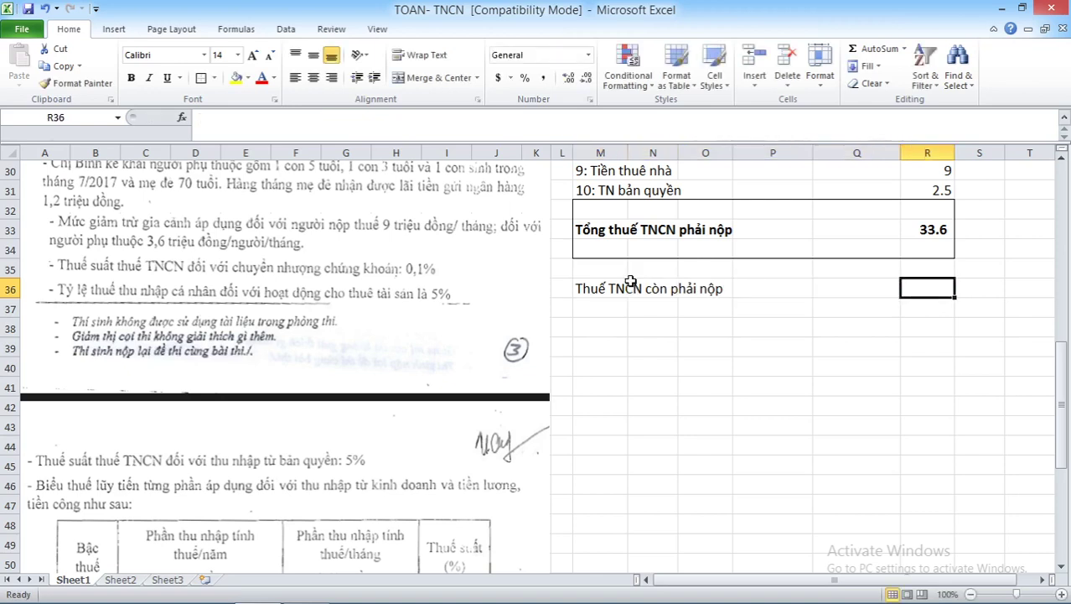
text(+)
key(Up)
key(Up)
key(Up)
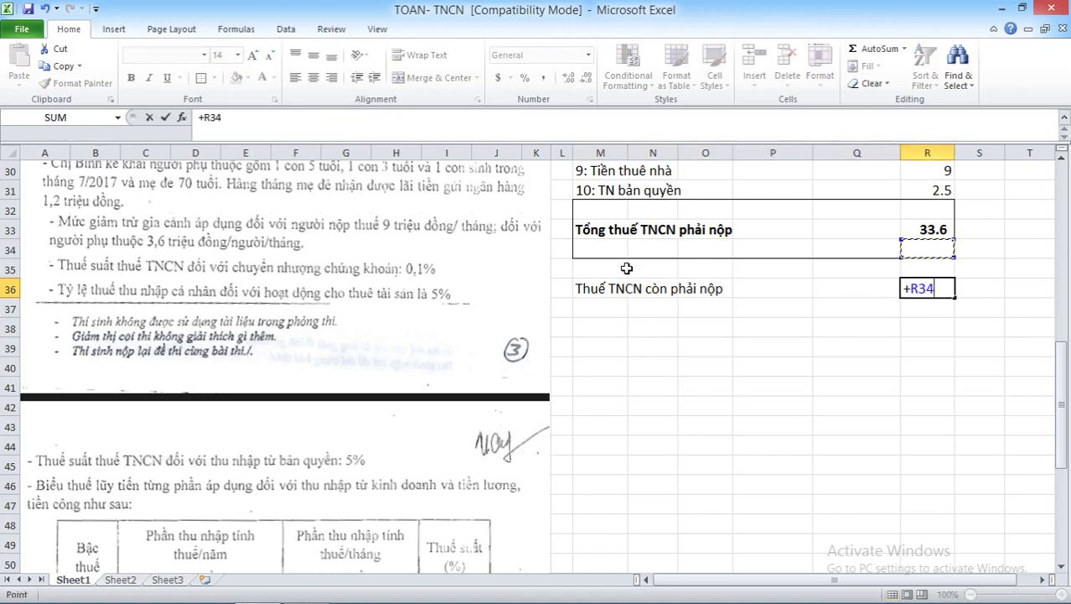
text(-2)
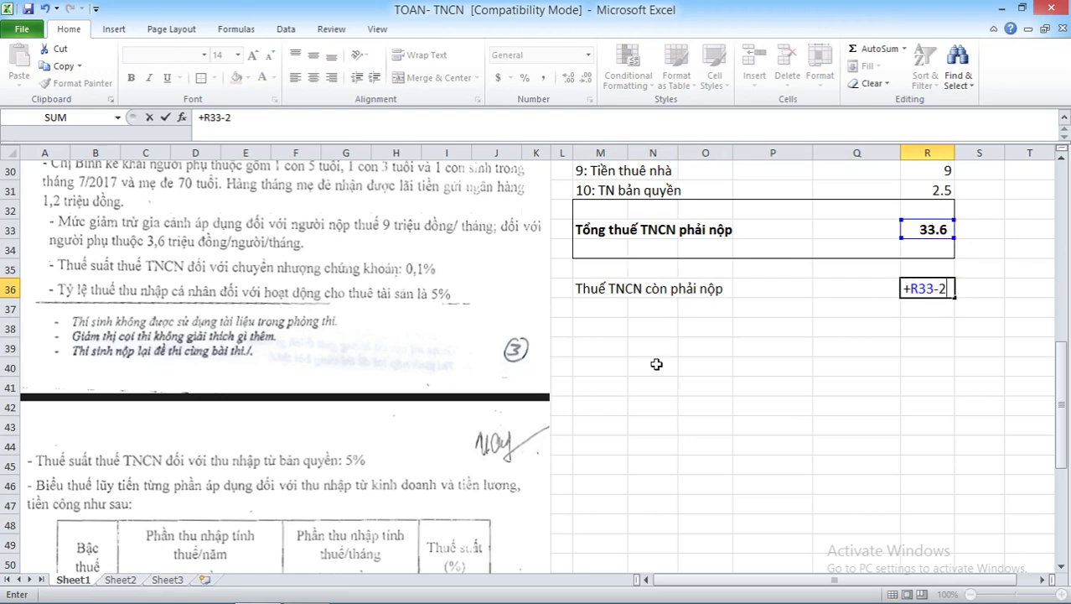
key(Return)
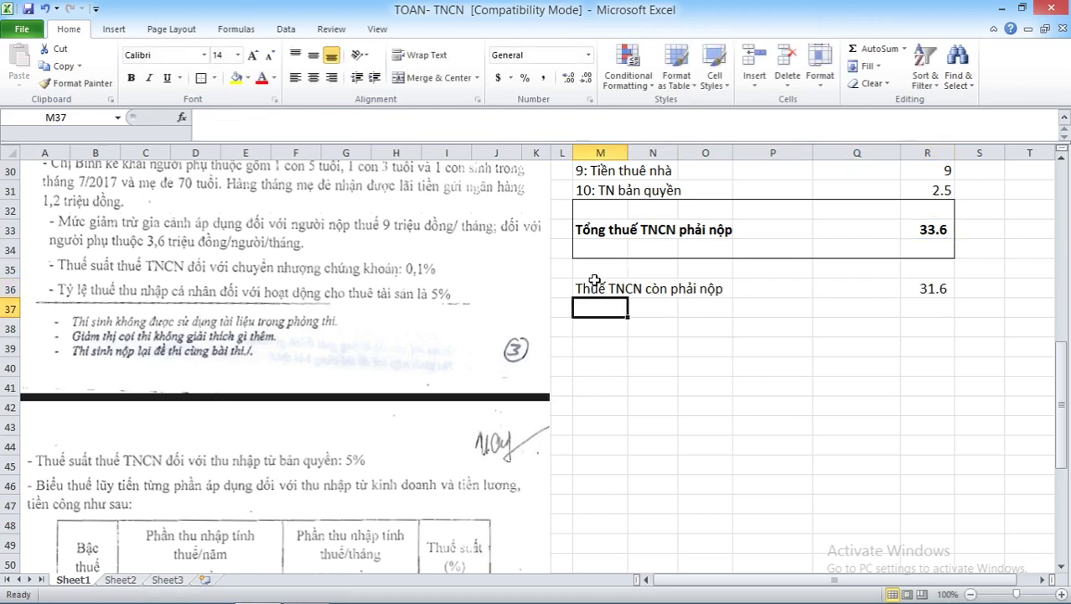
Bold the remaining tax label and amount in M36:R36.
drag(595, 280, 944, 295)
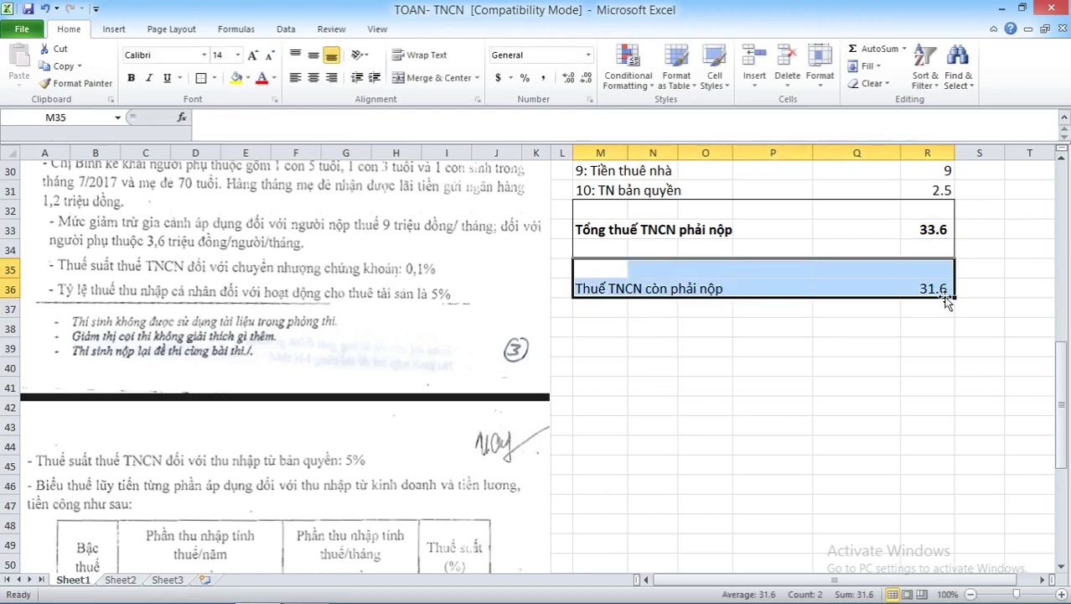
key(ctrl+b)
click(897, 352)
drag(600, 289, 945, 290)
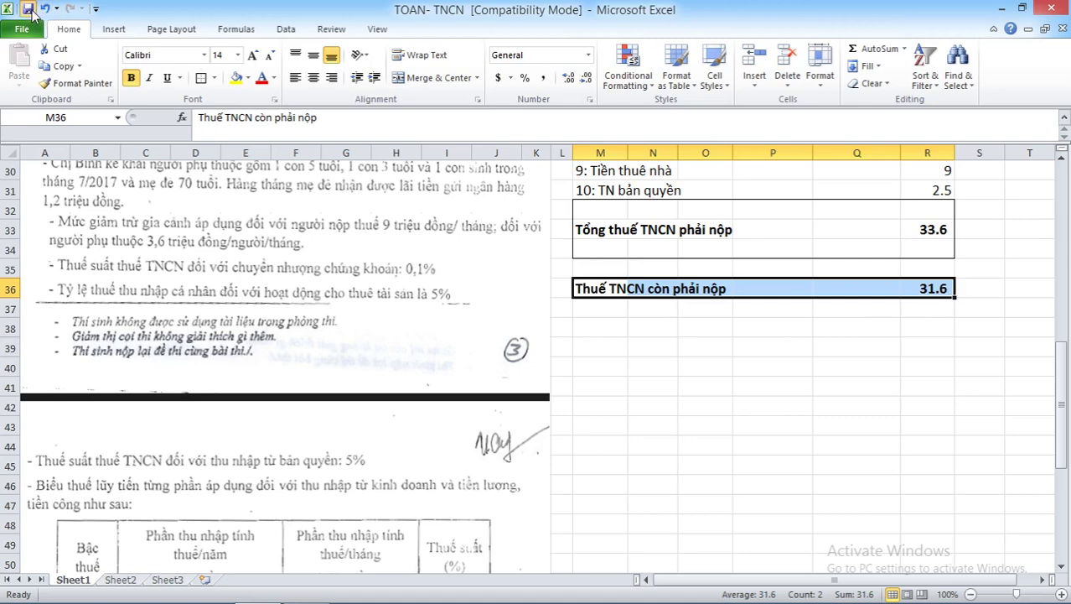
click(797, 312)
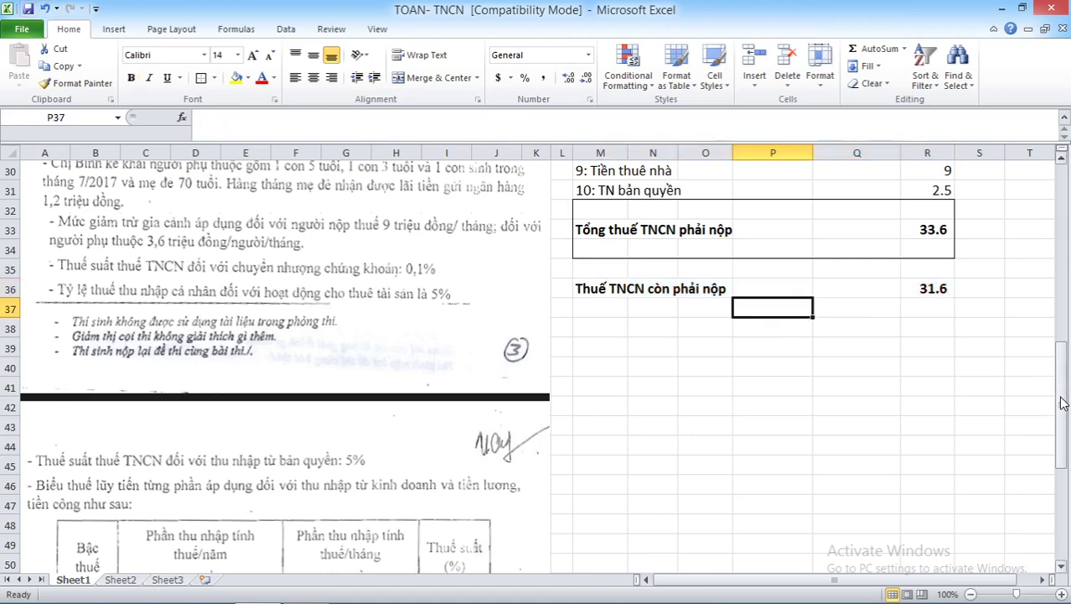
click(889, 236)
drag(1058, 382, 1048, 237)
drag(1055, 274, 1058, 415)
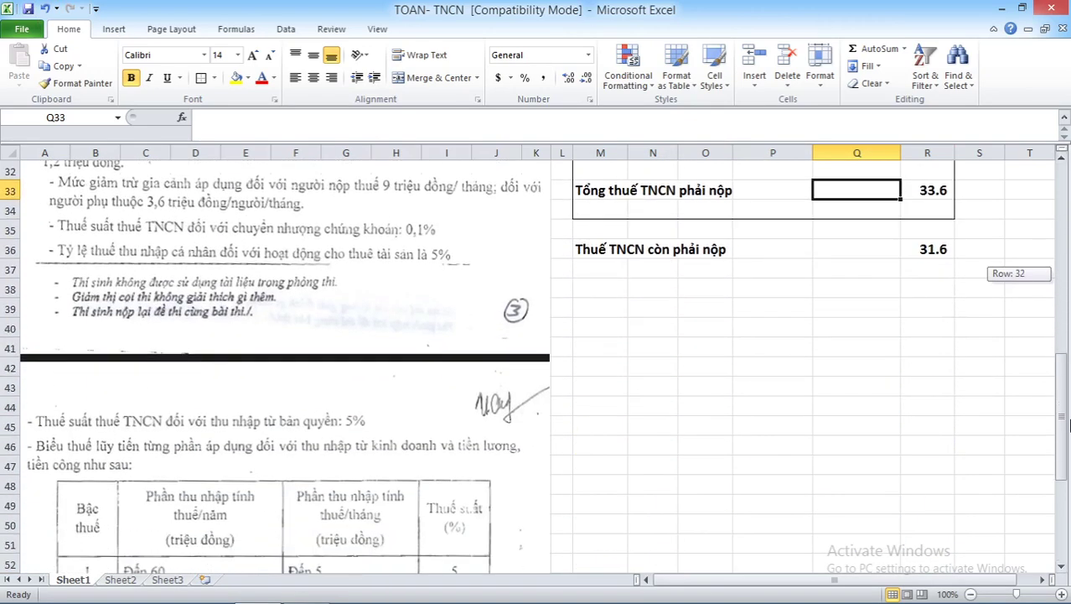
click(905, 273)
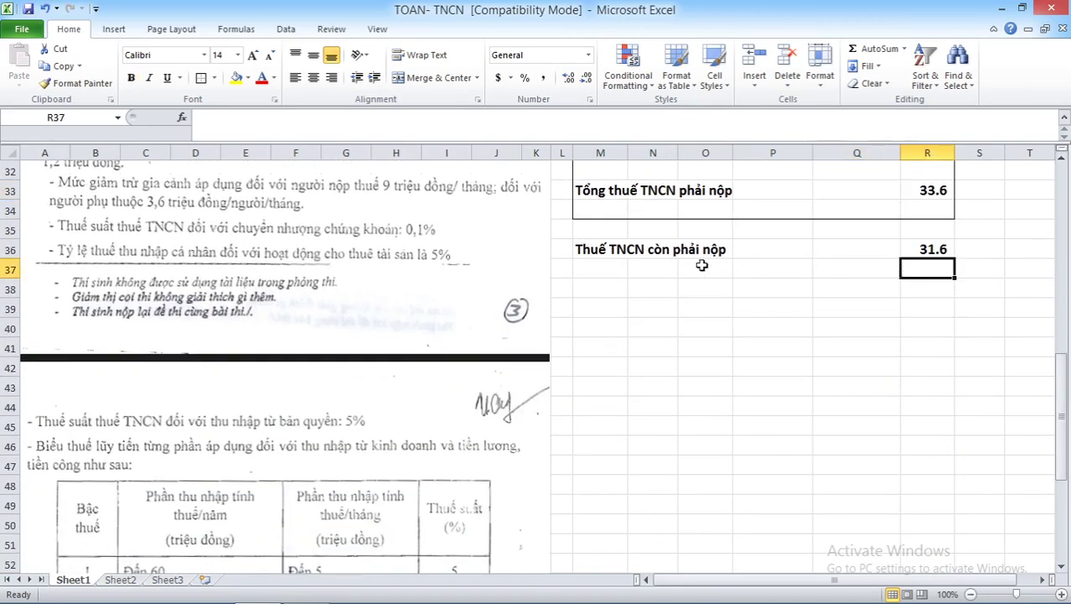
click(306, 591)
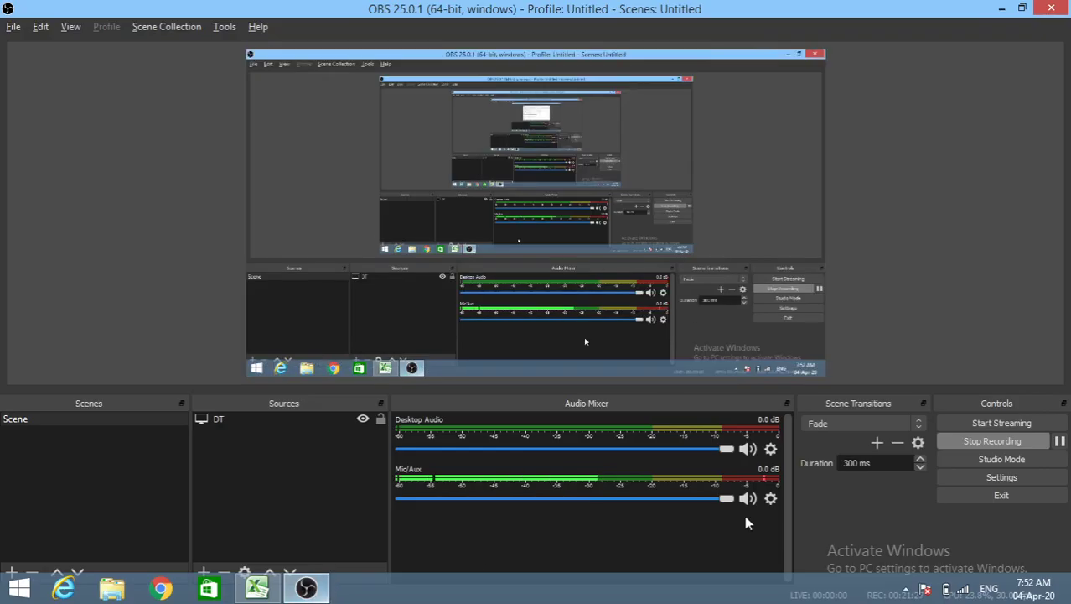